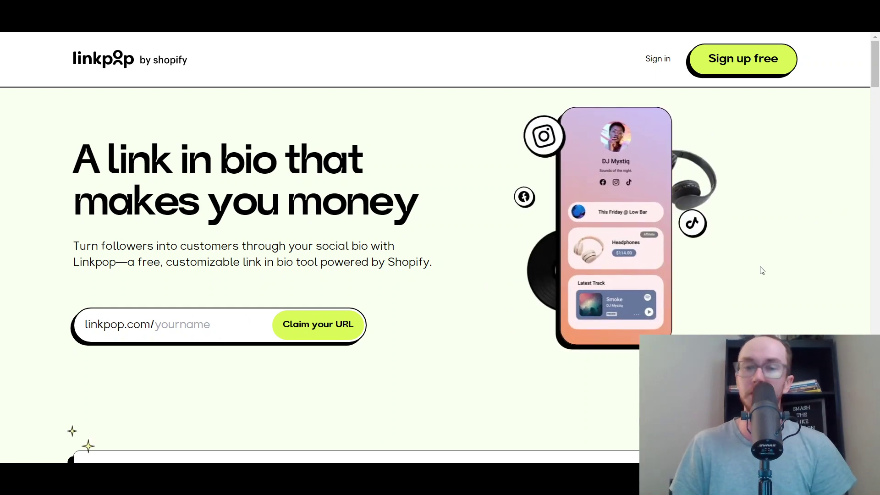
Scroll down to the 'Customize your free page in minutes' section showing the sample café profile
{"action": "left_click_drag", "start_coordinate": [875, 72], "coordinate": [877, 135]}
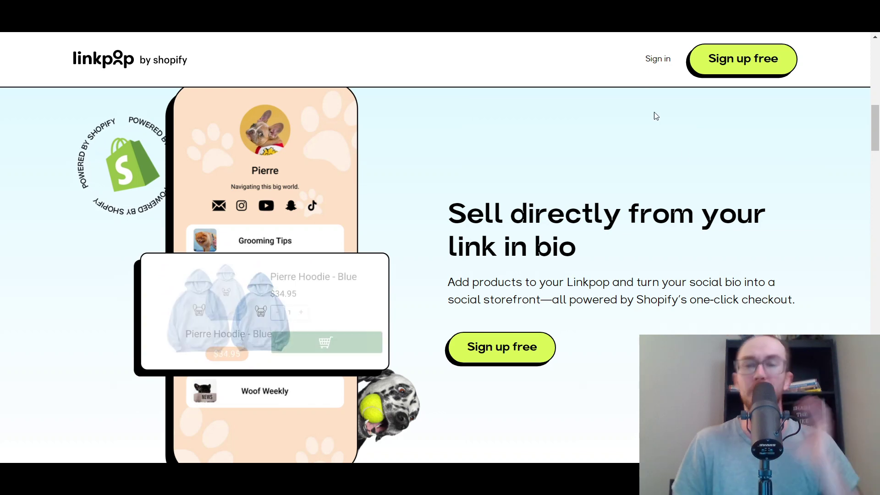
{"action": "scroll", "coordinate": [693, 195], "scroll_direction": "down", "scroll_amount": 4}
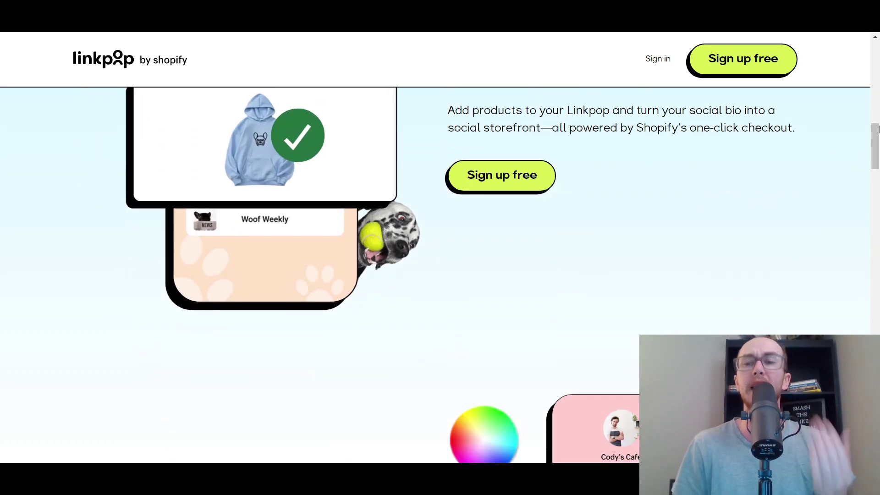
{"action": "scroll", "coordinate": [879, 130], "scroll_direction": "down", "scroll_amount": 5}
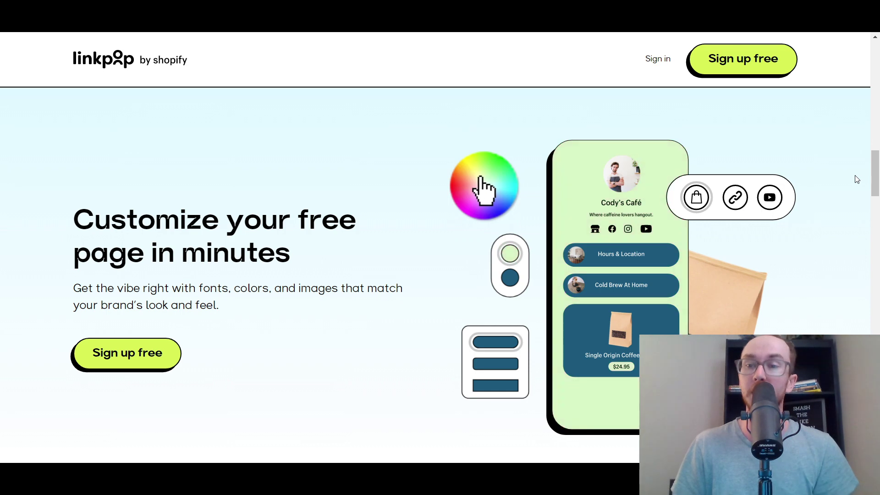
Scroll to the 'Get more views and analyze sales' section with the DJ profile analytics mockup
{"action": "scroll", "coordinate": [699, 240], "scroll_direction": "down", "scroll_amount": 2}
{"action": "scroll", "coordinate": [865, 264], "scroll_direction": "up", "scroll_amount": 1}
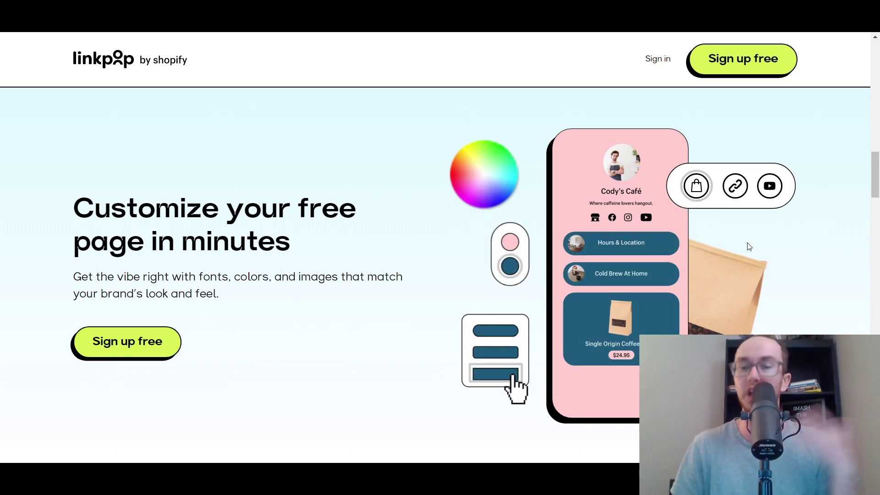
{"action": "left_click_drag", "start_coordinate": [873, 182], "coordinate": [875, 193]}
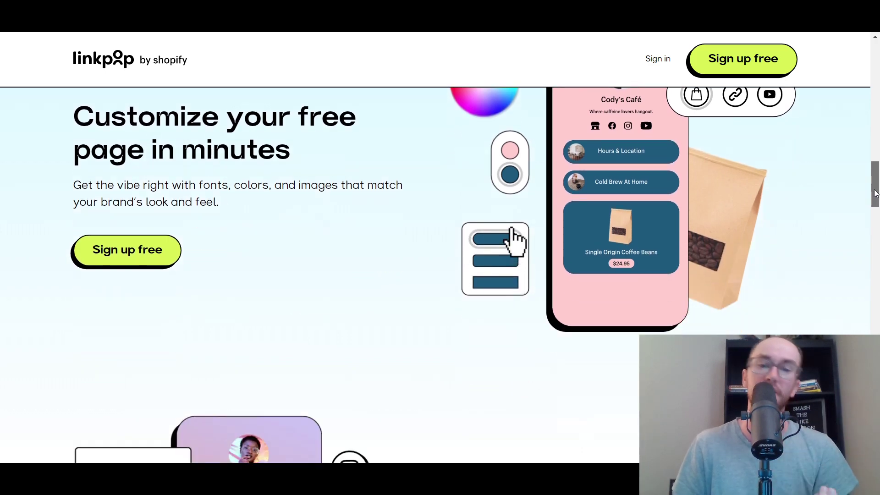
{"action": "scroll", "coordinate": [835, 239], "scroll_direction": "down", "scroll_amount": 7}
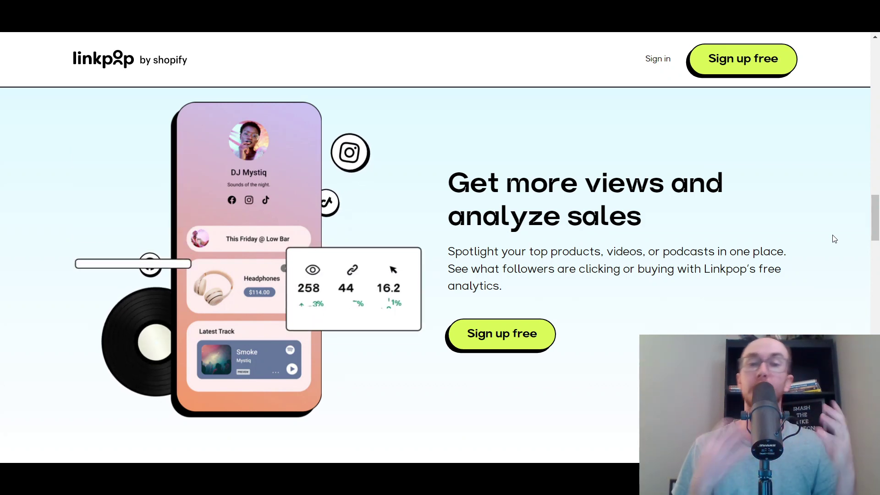
Scroll to the 'Design and sell merch', 'Dropship products' and 'Make affiliate money' cards
{"action": "scroll", "coordinate": [874, 231], "scroll_direction": "down", "scroll_amount": 1}
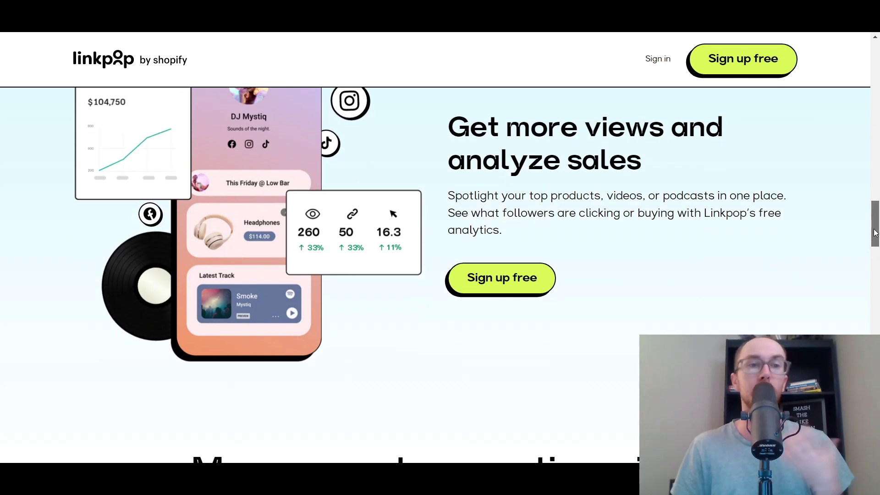
{"action": "left_click_drag", "start_coordinate": [874, 232], "coordinate": [876, 292]}
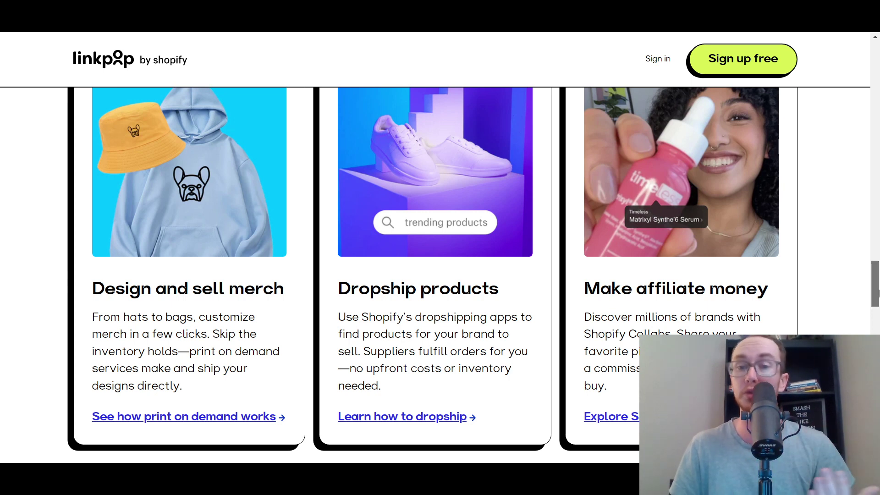
Scroll past the card links to the 'Join a community of creators making money on social' heading
{"action": "scroll", "coordinate": [876, 293], "scroll_direction": "up", "scroll_amount": 2}
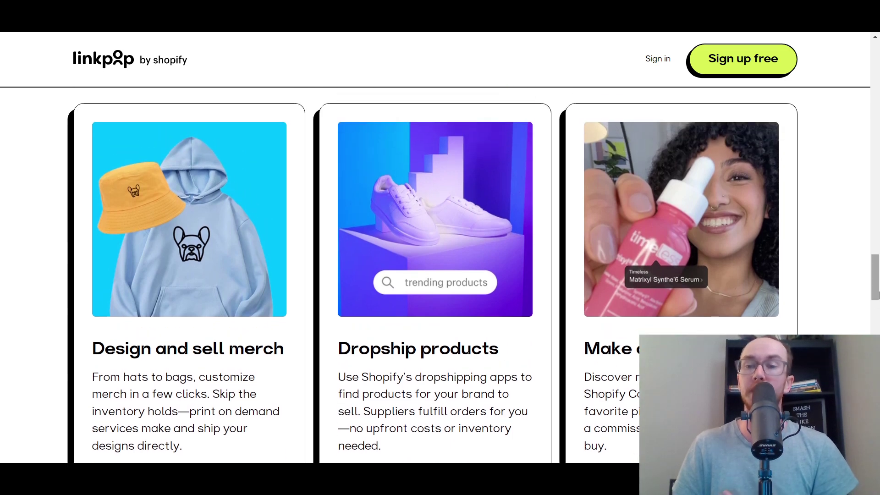
{"action": "left_click_drag", "start_coordinate": [876, 279], "coordinate": [875, 284]}
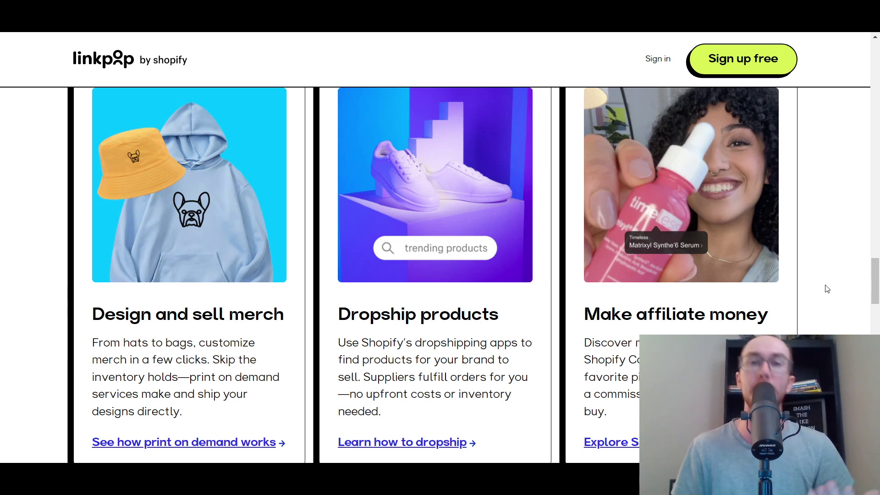
{"action": "left_click_drag", "start_coordinate": [874, 288], "coordinate": [875, 338]}
Scroll down and back up to center the creator testimonial carousel on screen
{"action": "scroll", "coordinate": [435, 270], "scroll_direction": "up", "scroll_amount": 2}
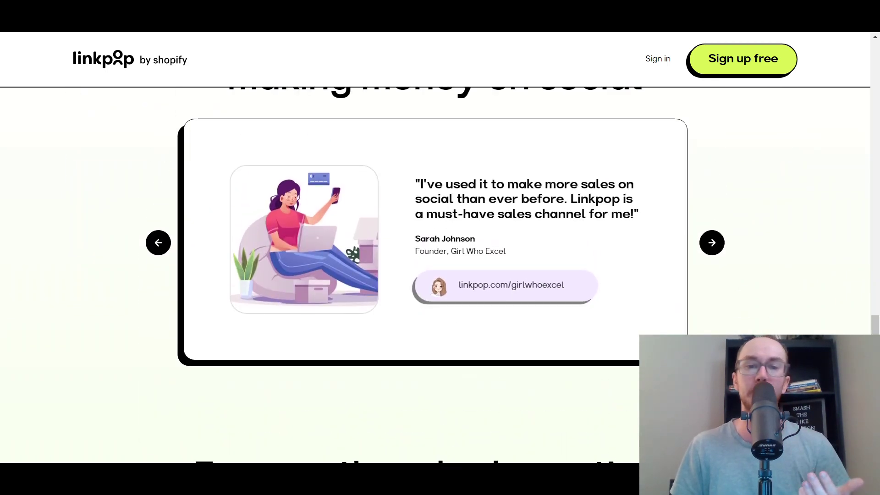
{"action": "scroll", "coordinate": [459, 302], "scroll_direction": "down", "scroll_amount": 10}
{"action": "scroll", "coordinate": [591, 317], "scroll_direction": "up", "scroll_amount": 10}
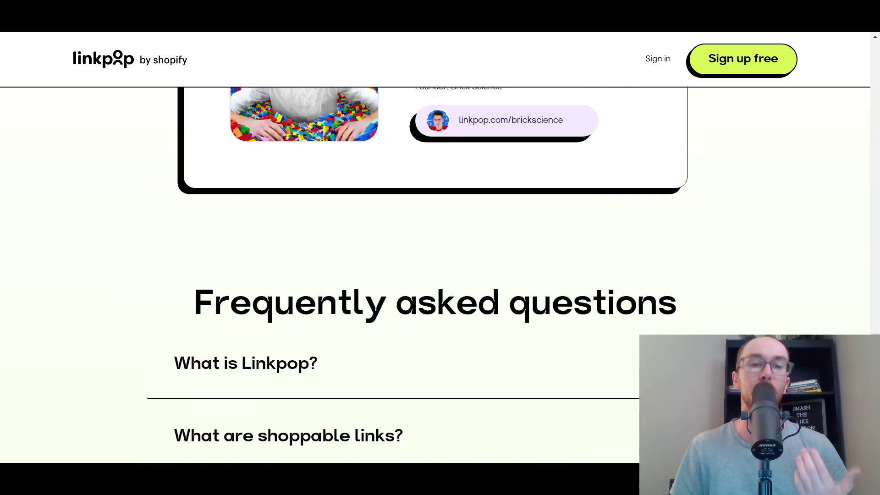
{"action": "scroll", "coordinate": [435, 275], "scroll_direction": "down", "scroll_amount": 1}
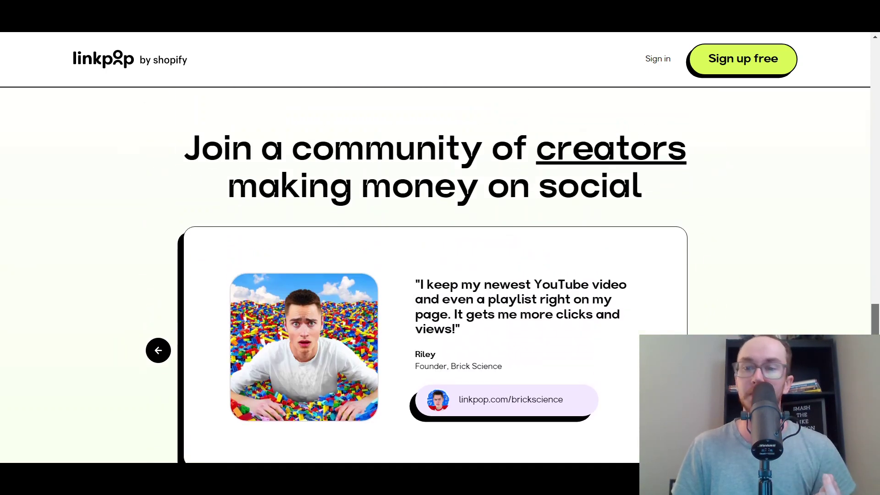
{"action": "scroll", "coordinate": [435, 275], "scroll_direction": "down", "scroll_amount": 1}
{"action": "scroll", "coordinate": [780, 291], "scroll_direction": "up", "scroll_amount": 1}
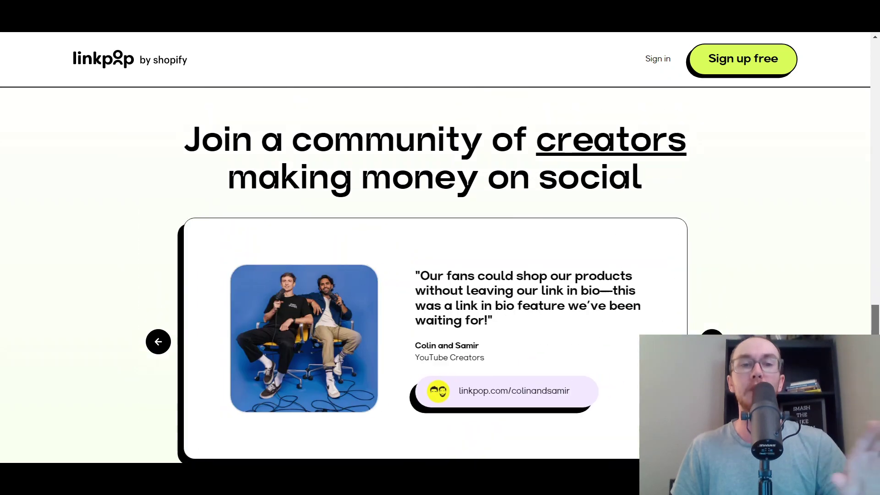
{"action": "scroll", "coordinate": [780, 291], "scroll_direction": "down", "scroll_amount": 1}
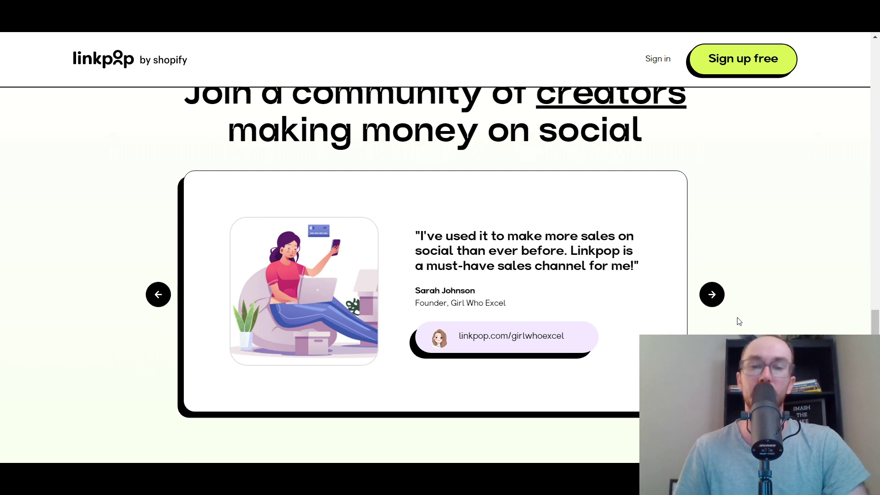
Advance the testimonial carousel past Brick Science to the YouTube Creators quote
{"action": "left_click", "coordinate": [711, 294]}
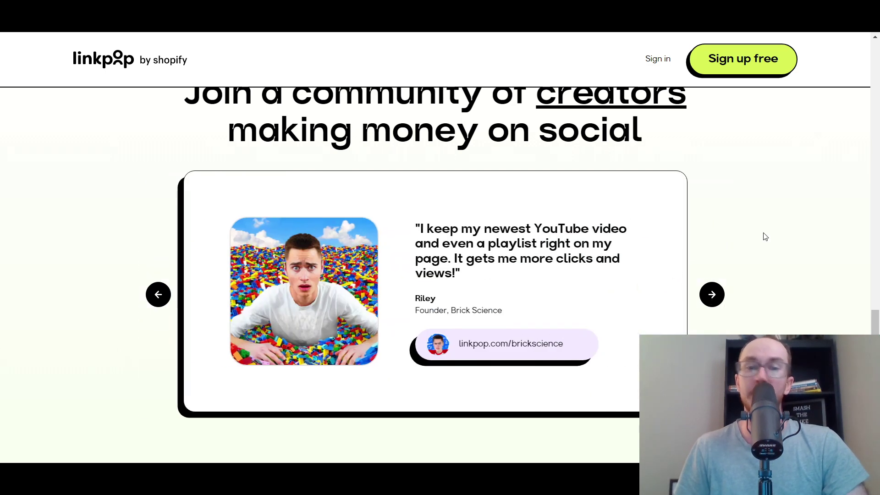
{"action": "left_click", "coordinate": [712, 295]}
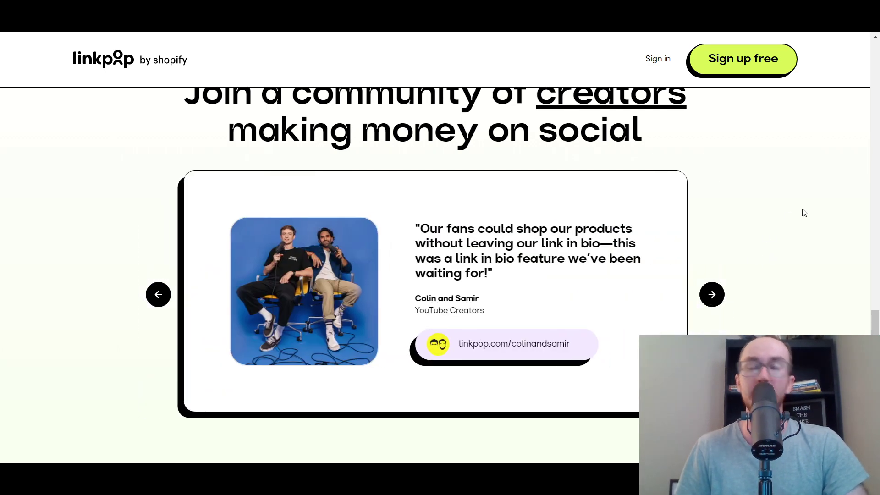
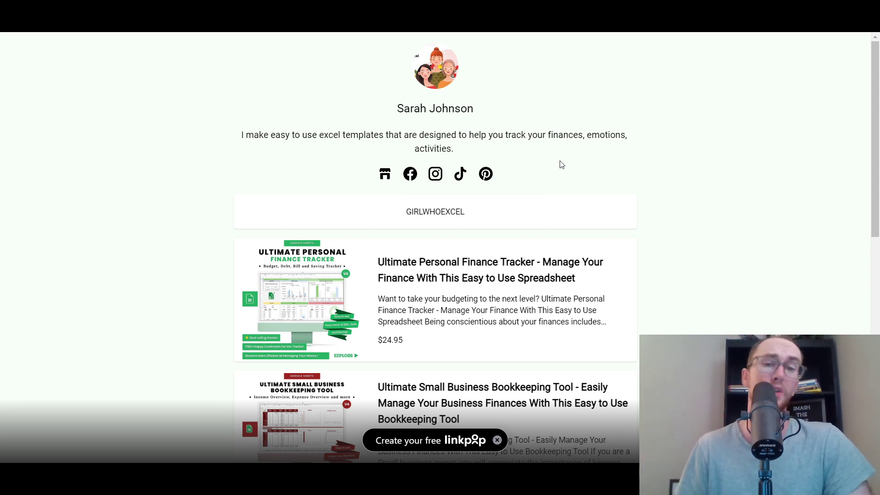
Preview the Ultimate Personal Finance Tracker product on the example profile, setting quantity to 2, then close it
{"action": "scroll", "coordinate": [666, 218], "scroll_direction": "down", "scroll_amount": 1}
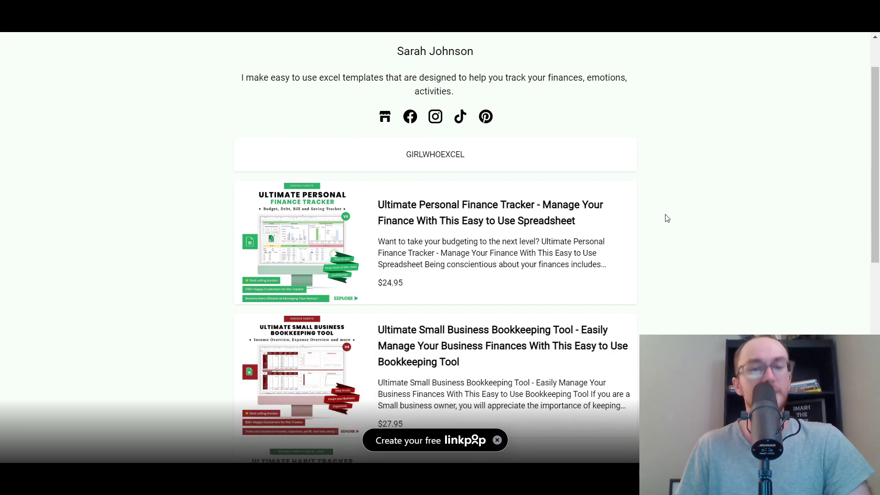
{"action": "scroll", "coordinate": [673, 248], "scroll_direction": "up", "scroll_amount": 1}
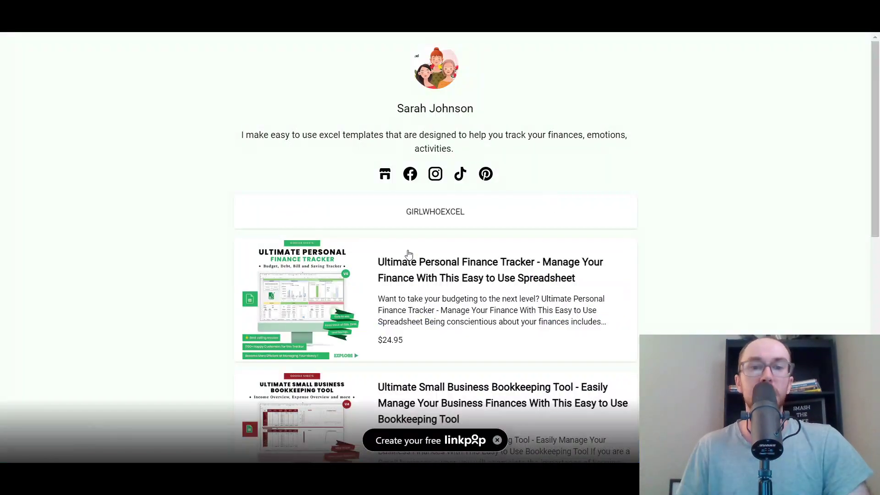
{"action": "scroll", "coordinate": [479, 268], "scroll_direction": "down", "scroll_amount": 2}
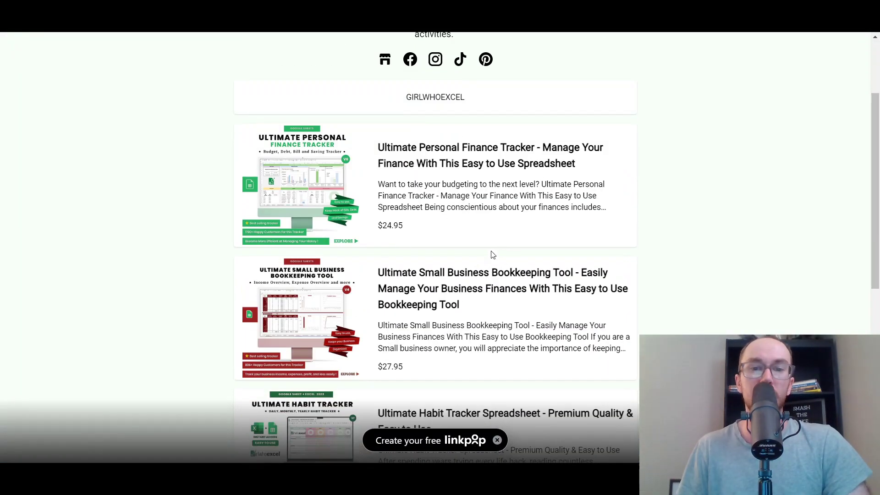
{"action": "left_click", "coordinate": [495, 187]}
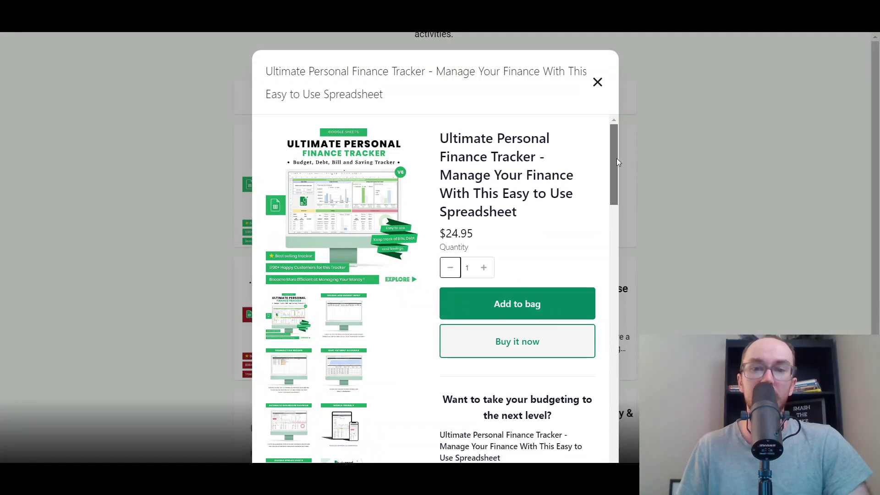
{"action": "left_click_drag", "start_coordinate": [617, 158], "coordinate": [624, 120]}
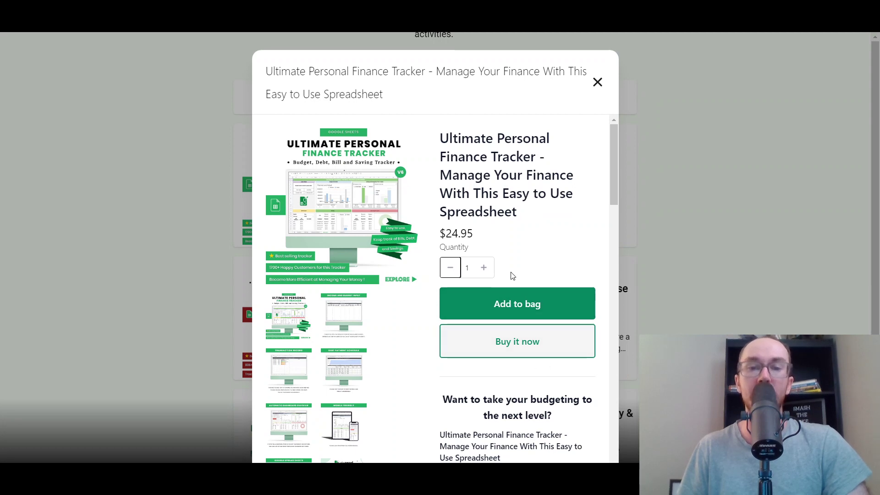
{"action": "left_click", "coordinate": [491, 270]}
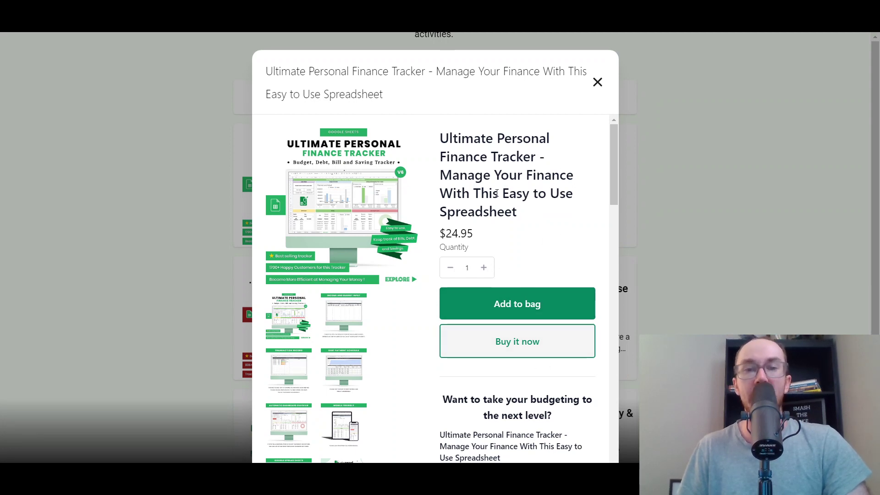
{"action": "left_click_drag", "start_coordinate": [609, 170], "coordinate": [558, 131]}
{"action": "left_click", "coordinate": [598, 82]}
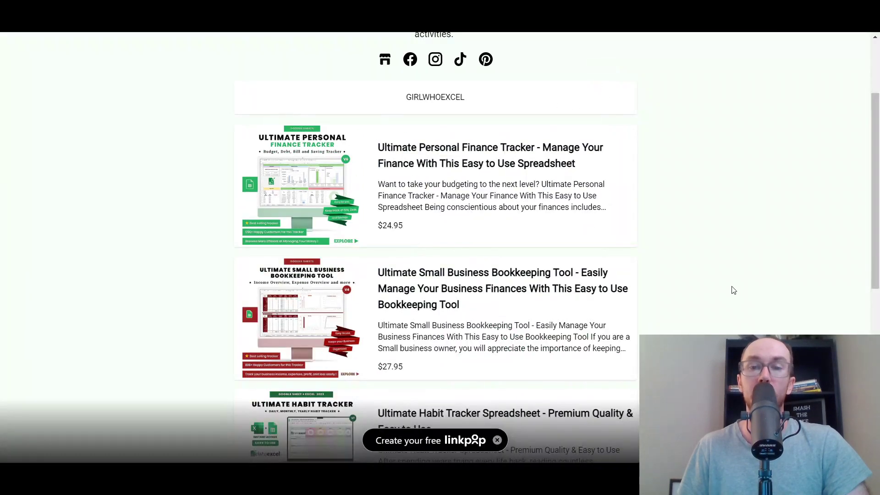
Scroll through the example profile and the Linkpop homepage's creator testimonials
{"action": "scroll", "coordinate": [618, 334], "scroll_direction": "down", "scroll_amount": 3}
{"action": "scroll", "coordinate": [717, 277], "scroll_direction": "down", "scroll_amount": 5}
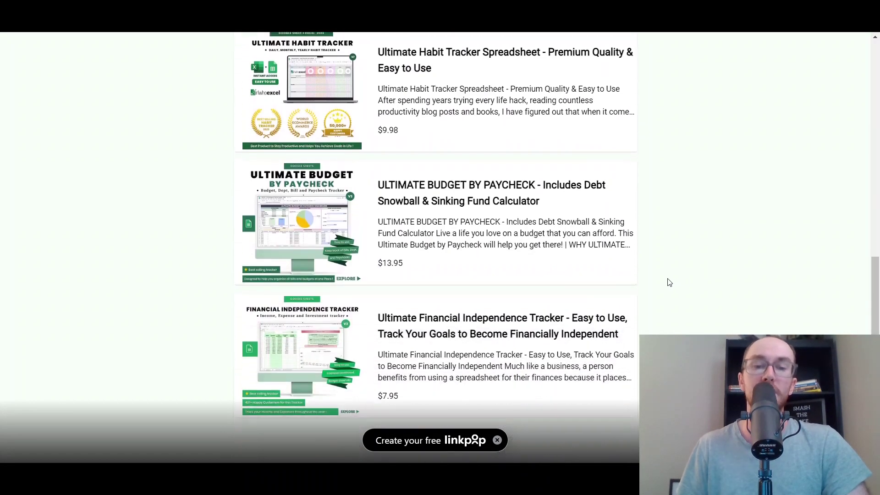
{"action": "scroll", "coordinate": [667, 284], "scroll_direction": "up", "scroll_amount": 8}
{"action": "scroll", "coordinate": [670, 288], "scroll_direction": "up", "scroll_amount": 3}
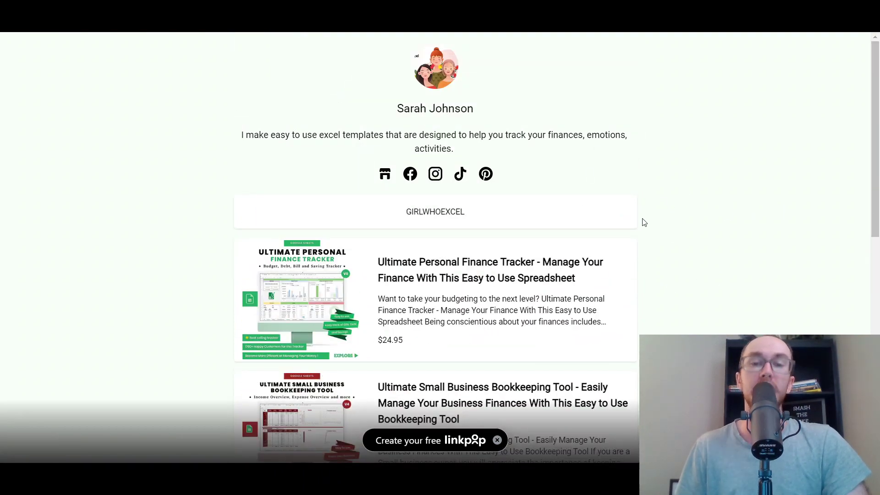
{"action": "scroll", "coordinate": [702, 312], "scroll_direction": "down", "scroll_amount": 5}
{"action": "scroll", "coordinate": [695, 320], "scroll_direction": "up", "scroll_amount": 5}
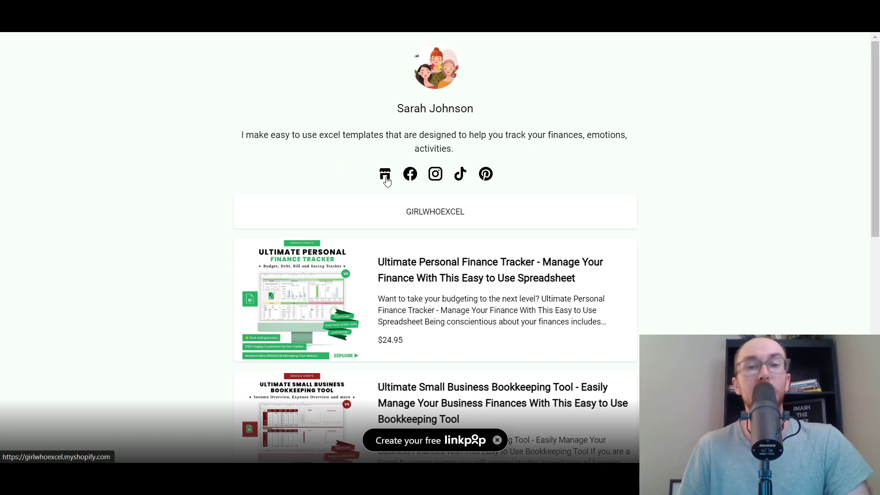
{"action": "scroll", "coordinate": [704, 292], "scroll_direction": "down", "scroll_amount": 2}
{"action": "scroll", "coordinate": [704, 293], "scroll_direction": "up", "scroll_amount": 2}
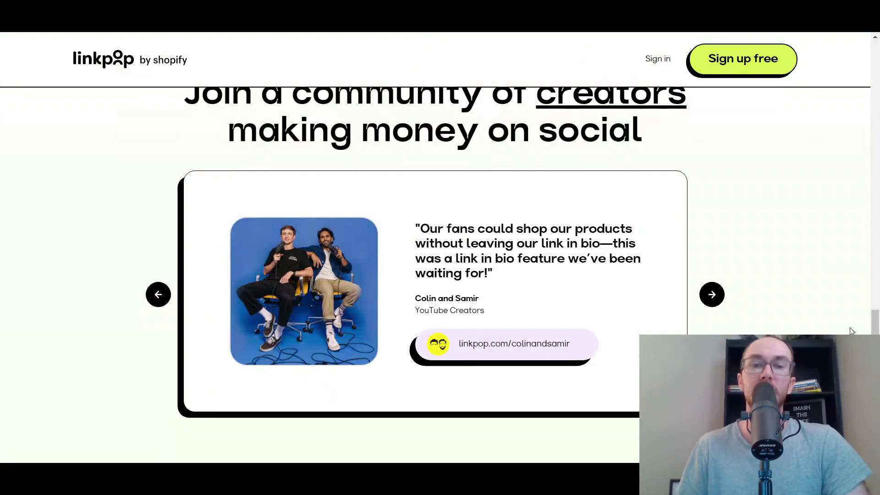
Scroll up and down through the Linkpop homepage sections
{"action": "scroll", "coordinate": [428, 261], "scroll_direction": "up", "scroll_amount": 10}
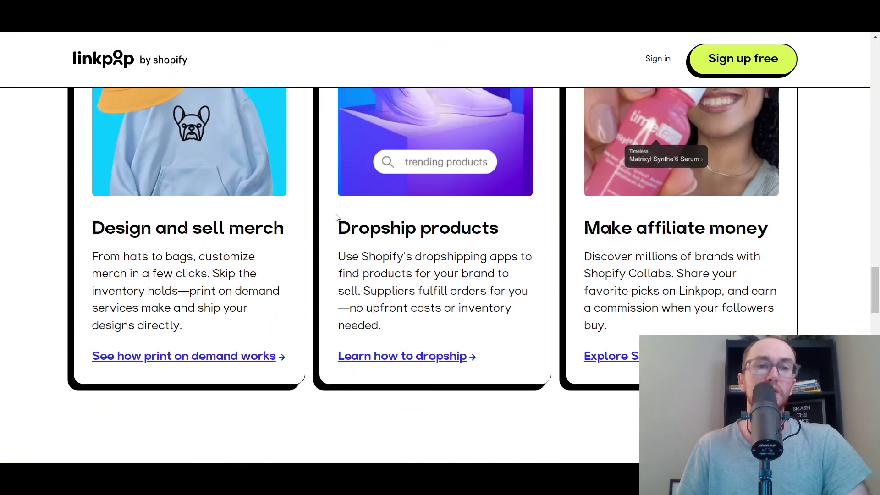
{"action": "scroll", "coordinate": [331, 229], "scroll_direction": "down", "scroll_amount": 5}
{"action": "scroll", "coordinate": [330, 232], "scroll_direction": "up", "scroll_amount": 6}
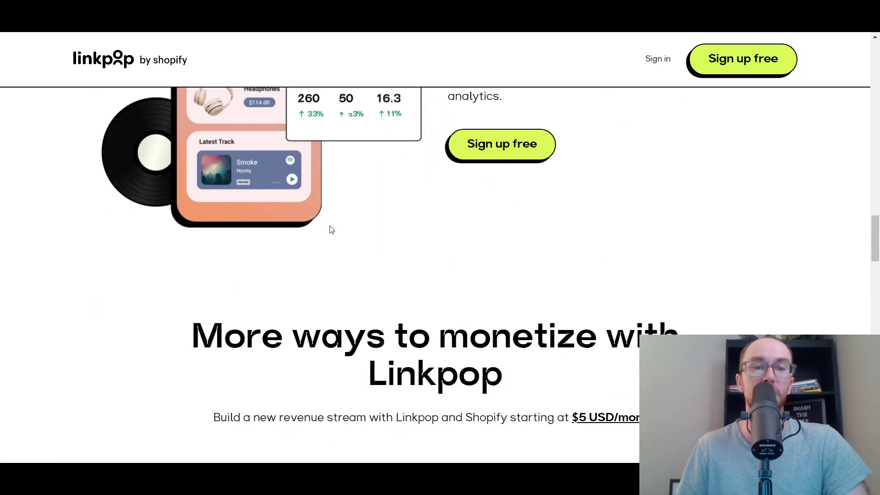
{"action": "scroll", "coordinate": [315, 238], "scroll_direction": "up", "scroll_amount": 3}
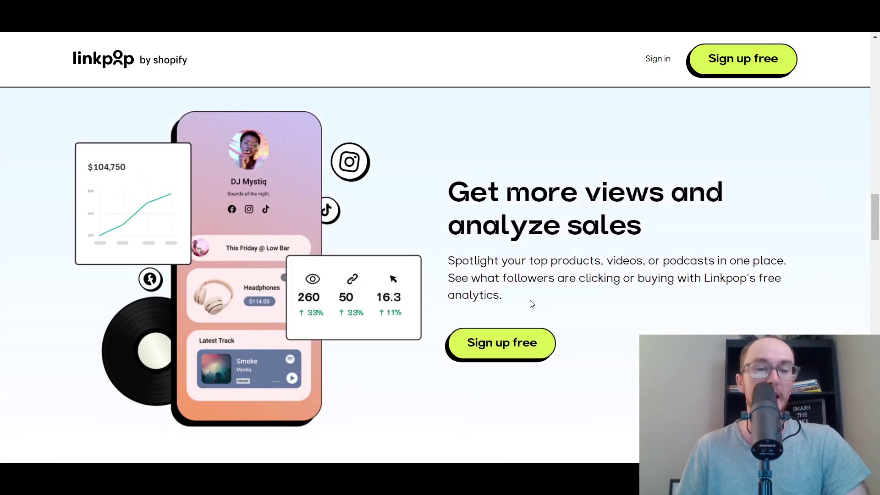
{"action": "scroll", "coordinate": [513, 305], "scroll_direction": "down", "scroll_amount": 9}
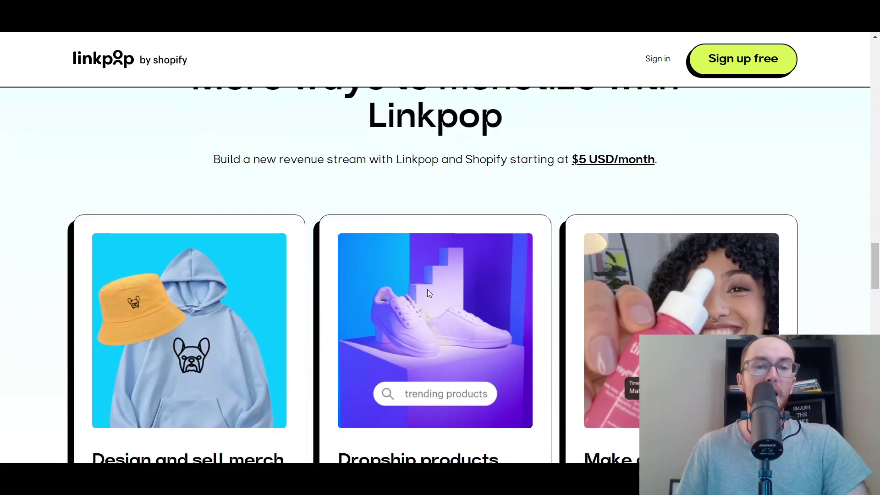
{"action": "scroll", "coordinate": [281, 274], "scroll_direction": "down", "scroll_amount": 5}
{"action": "scroll", "coordinate": [282, 274], "scroll_direction": "up", "scroll_amount": 6}
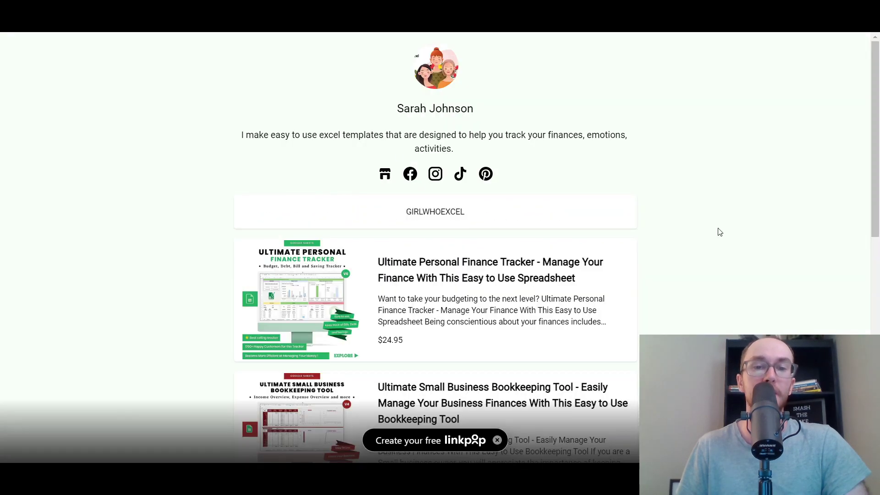
{"action": "scroll", "coordinate": [719, 232], "scroll_direction": "down", "scroll_amount": 9}
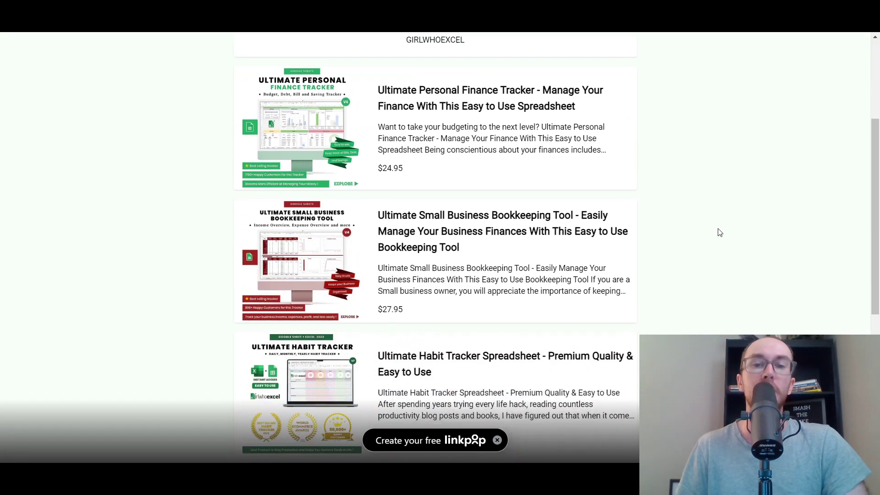
{"action": "scroll", "coordinate": [432, 183], "scroll_direction": "up", "scroll_amount": 9}
{"action": "scroll", "coordinate": [738, 232], "scroll_direction": "down", "scroll_amount": 8}
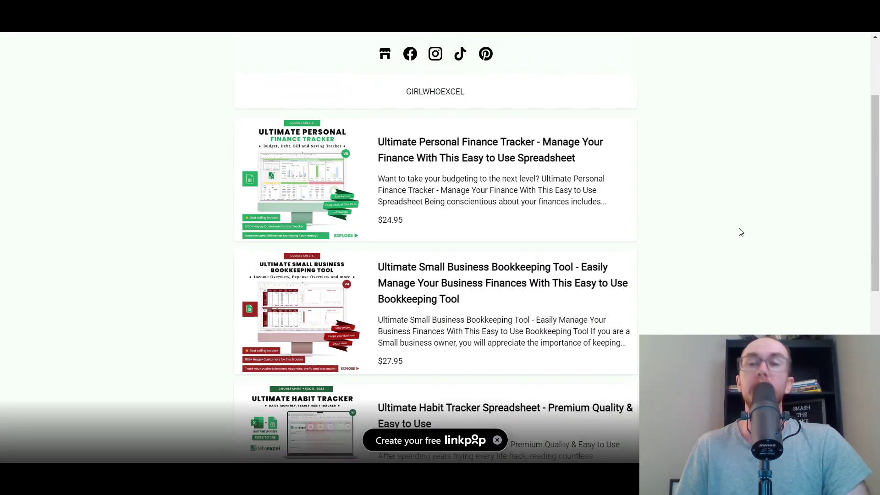
{"action": "scroll", "coordinate": [637, 325], "scroll_direction": "down", "scroll_amount": 2}
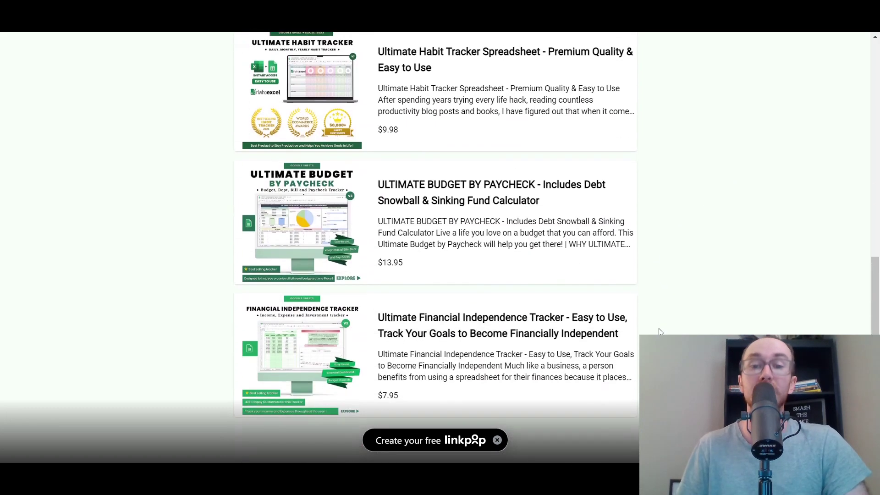
{"action": "scroll", "coordinate": [559, 245], "scroll_direction": "up", "scroll_amount": 3}
Preview the Ultimate Habit Tracker product, then scroll back up to the homepage headline
{"action": "left_click", "coordinate": [581, 167]}
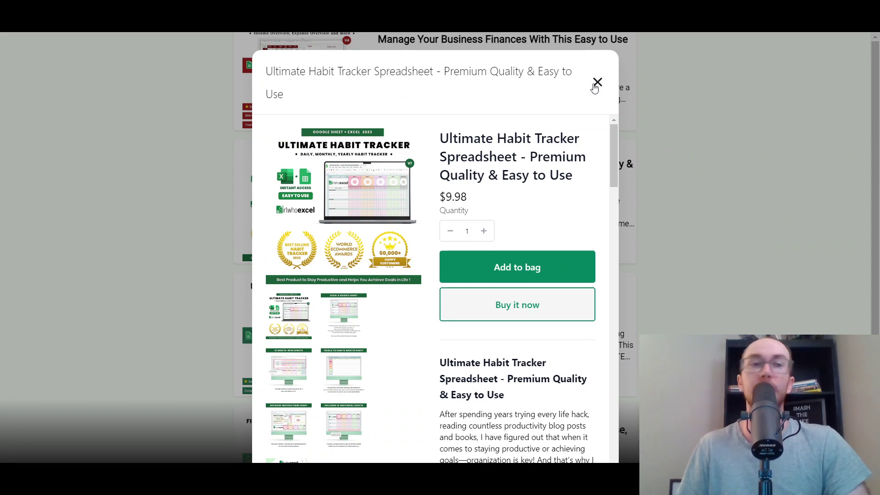
{"action": "left_click", "coordinate": [596, 83]}
{"action": "scroll", "coordinate": [655, 304], "scroll_direction": "up", "scroll_amount": 8}
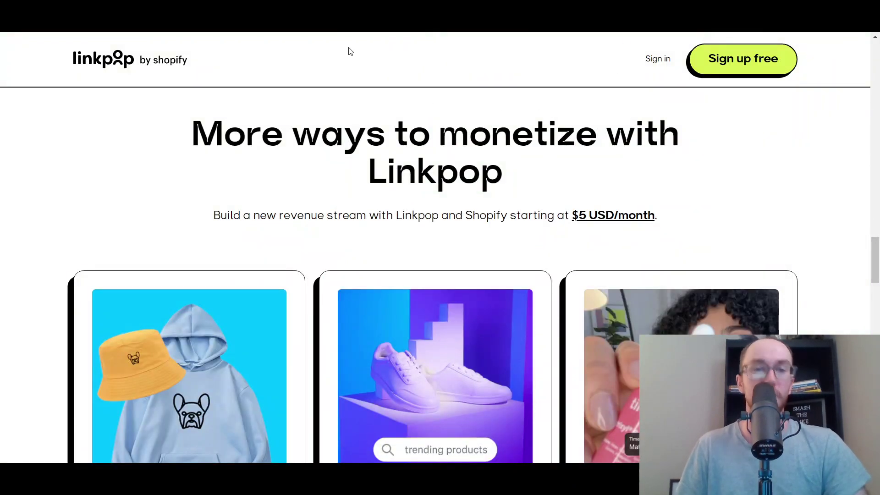
{"action": "scroll", "coordinate": [370, 224], "scroll_direction": "down", "scroll_amount": 8}
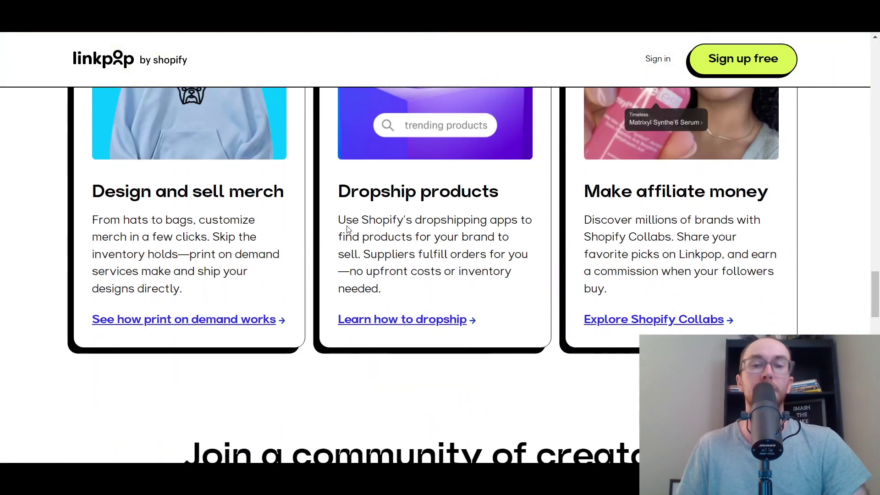
{"action": "scroll", "coordinate": [348, 229], "scroll_direction": "up", "scroll_amount": 5}
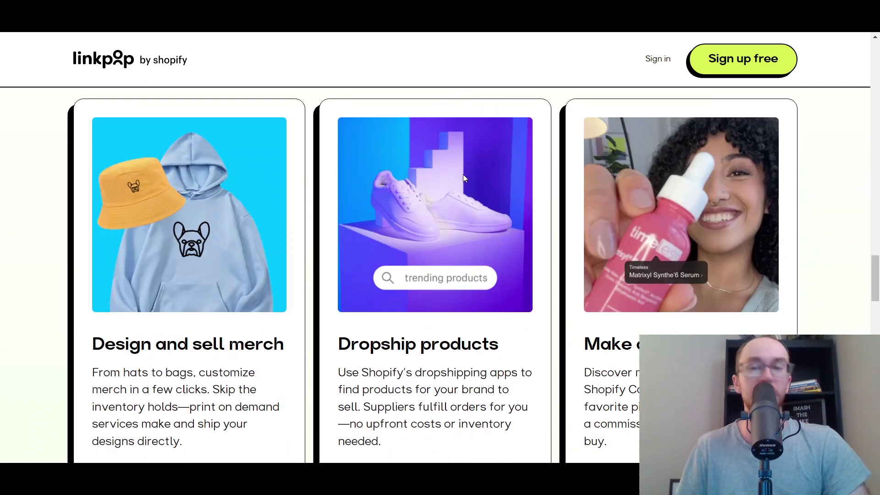
{"action": "scroll", "coordinate": [462, 176], "scroll_direction": "up", "scroll_amount": 15}
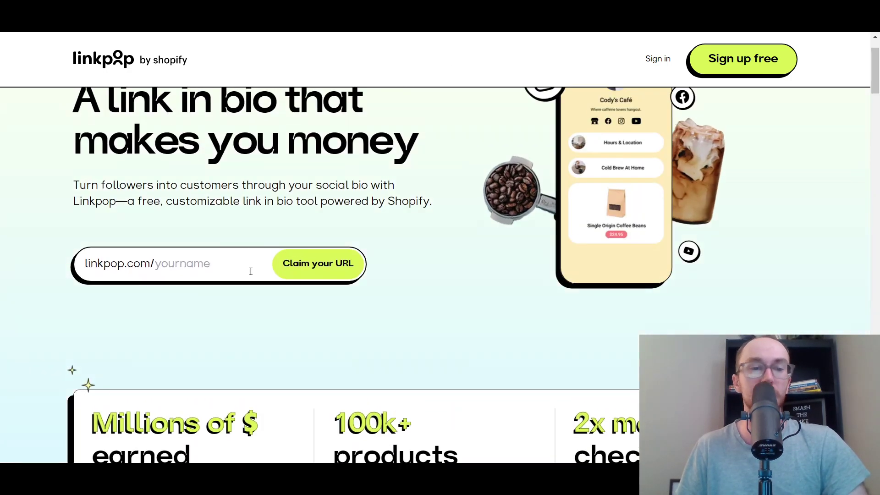
{"action": "scroll", "coordinate": [251, 271], "scroll_direction": "up", "scroll_amount": 2}
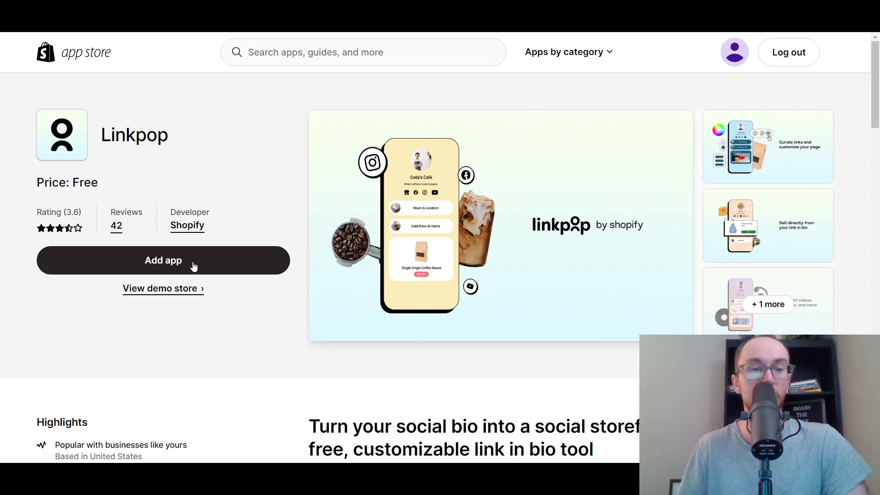
Install Linkpop as a sales channel and continue with the store owner's Shopify account
{"action": "left_click", "coordinate": [225, 263]}
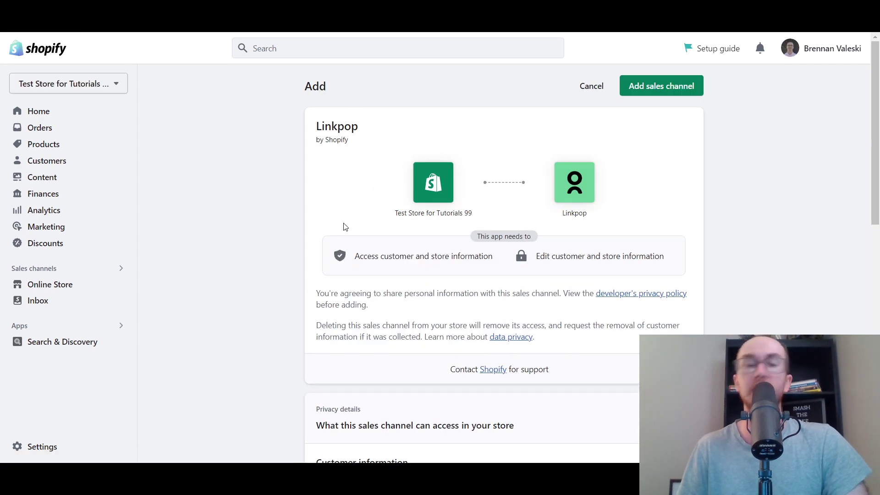
{"action": "scroll", "coordinate": [281, 261], "scroll_direction": "down", "scroll_amount": 5}
{"action": "scroll", "coordinate": [281, 267], "scroll_direction": "up", "scroll_amount": 5}
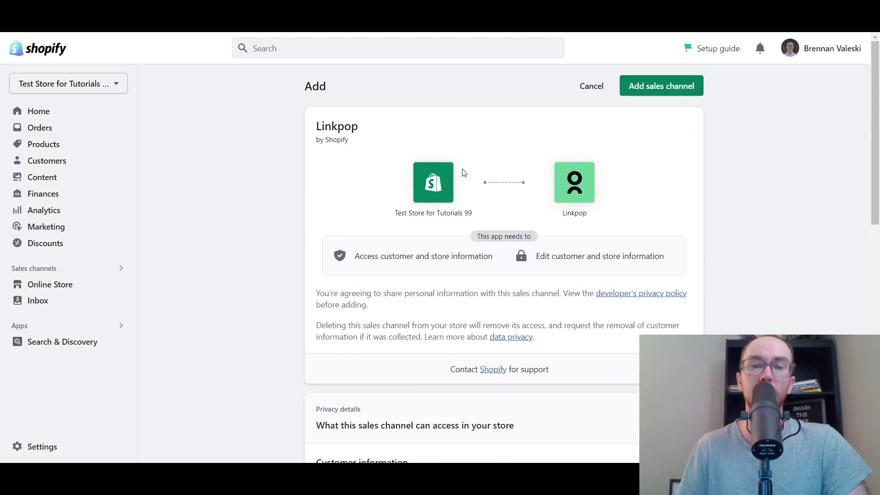
{"action": "left_click", "coordinate": [670, 91]}
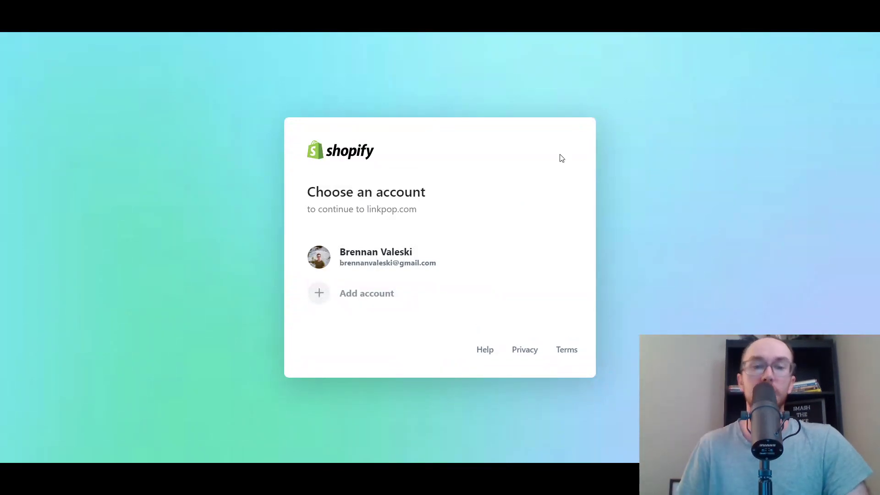
{"action": "left_click", "coordinate": [420, 248]}
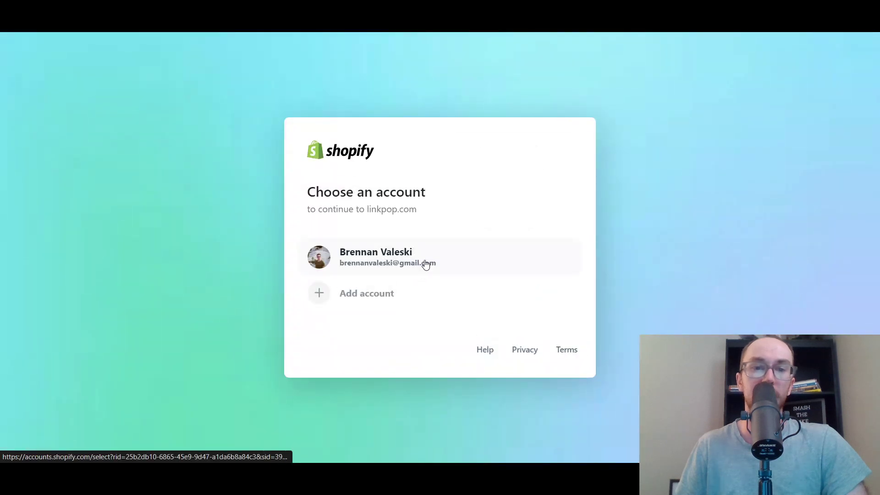
{"action": "left_click", "coordinate": [429, 258]}
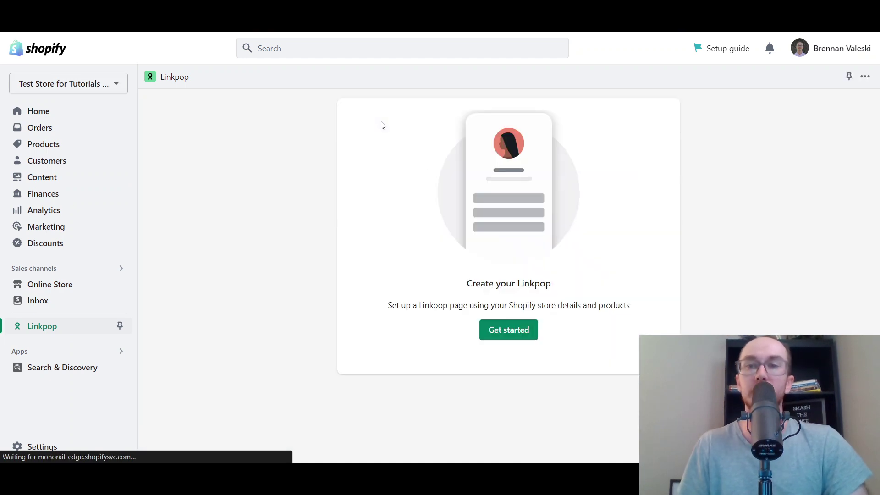
Create the Linkpop page for Test Store for Tutorials 99 at linkpop.com/test-store-for-tutorials-99
{"action": "left_click", "coordinate": [509, 327]}
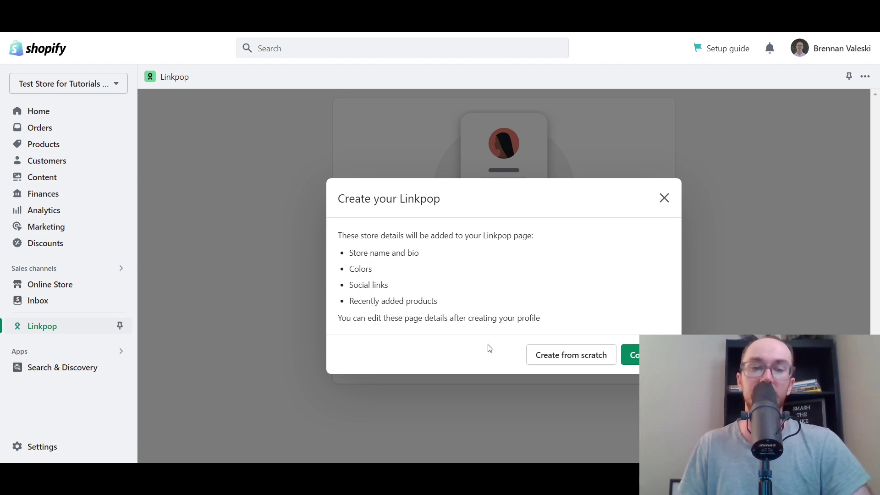
{"action": "left_click", "coordinate": [630, 355]}
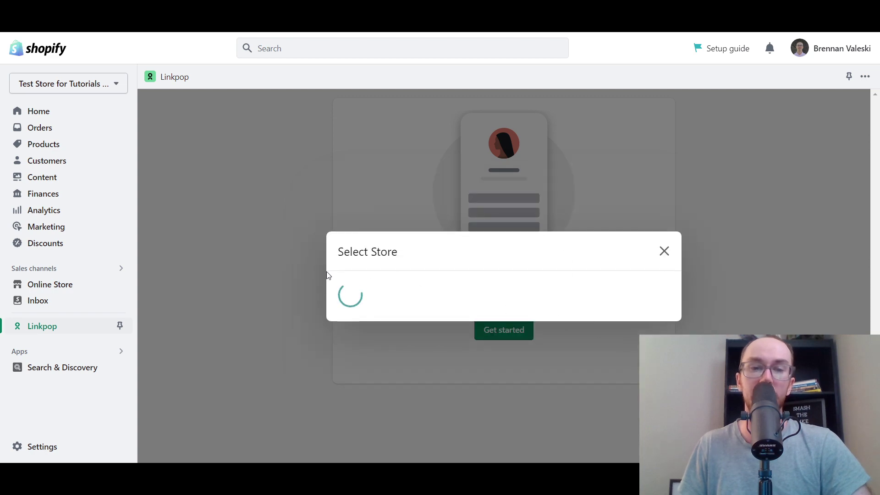
{"action": "left_click", "coordinate": [504, 296]}
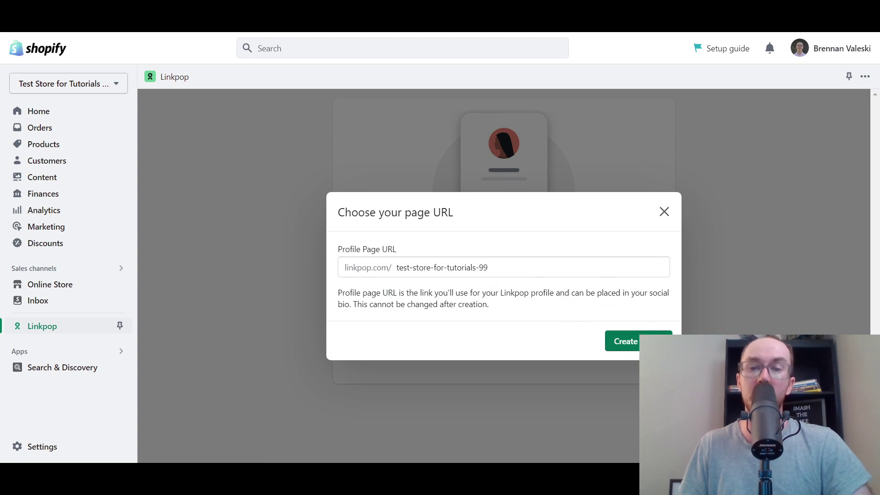
{"action": "left_click", "coordinate": [655, 341]}
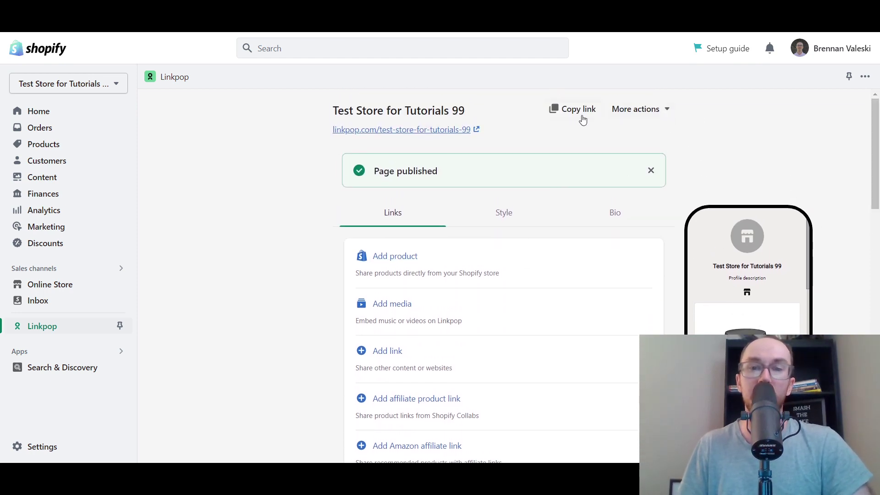
{"action": "left_click", "coordinate": [453, 130]}
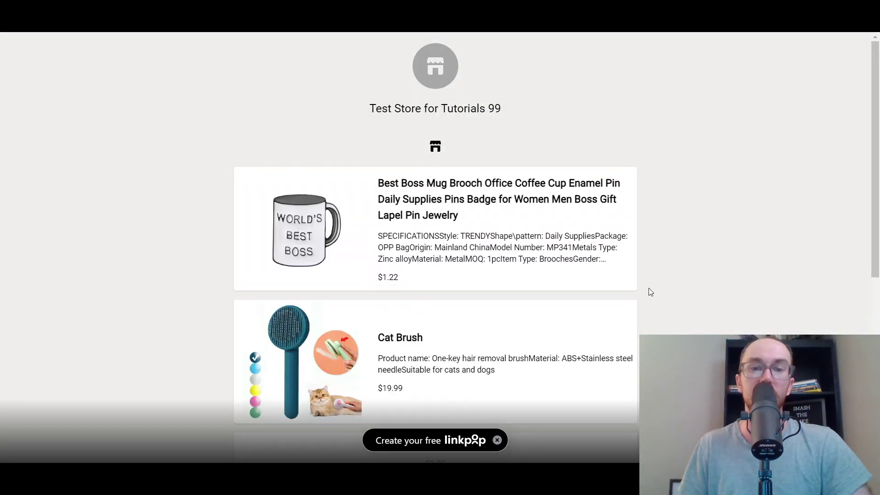
{"action": "scroll", "coordinate": [651, 289], "scroll_direction": "down", "scroll_amount": 7}
{"action": "scroll", "coordinate": [591, 335], "scroll_direction": "up", "scroll_amount": 5}
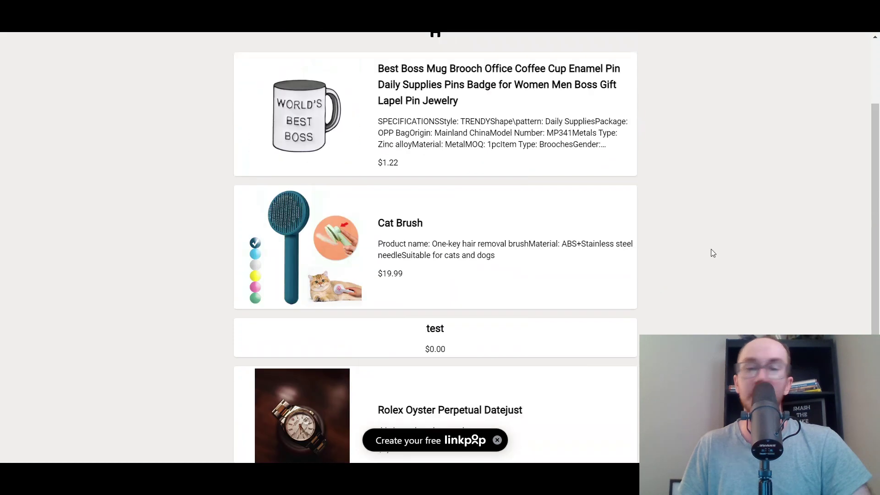
{"action": "scroll", "coordinate": [710, 253], "scroll_direction": "up", "scroll_amount": 3}
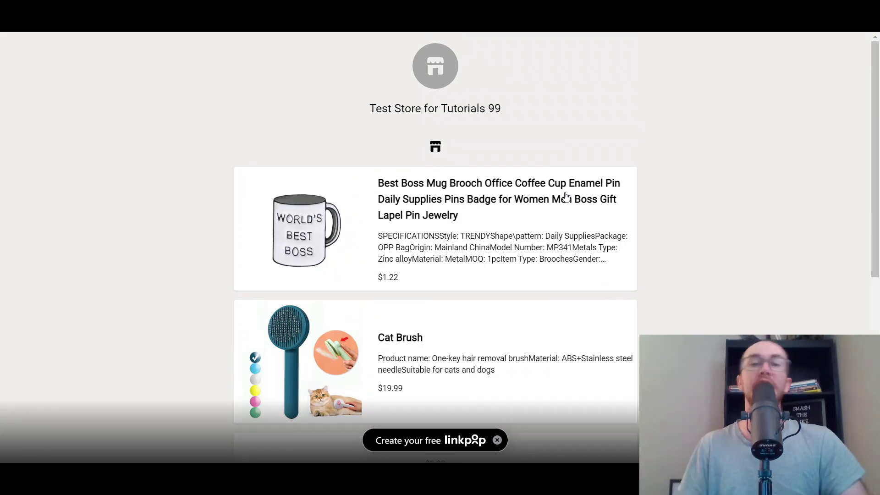
{"action": "scroll", "coordinate": [618, 159], "scroll_direction": "down", "scroll_amount": 5}
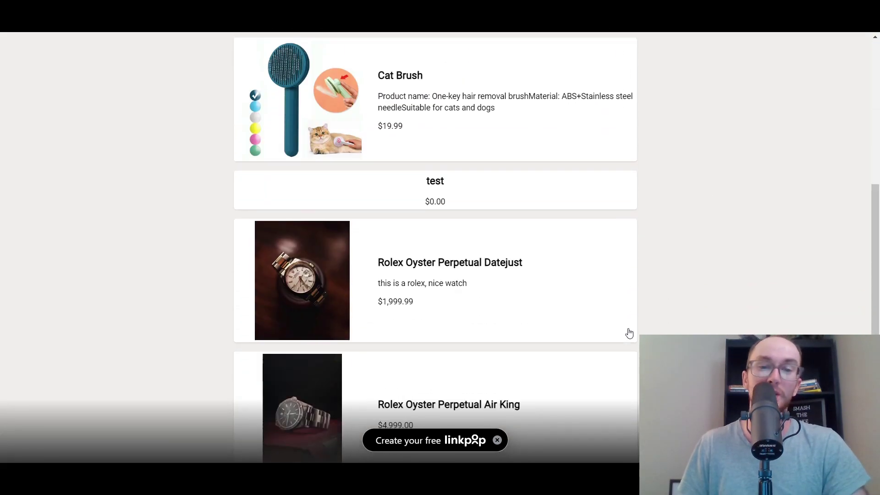
{"action": "scroll", "coordinate": [628, 334], "scroll_direction": "up", "scroll_amount": 7}
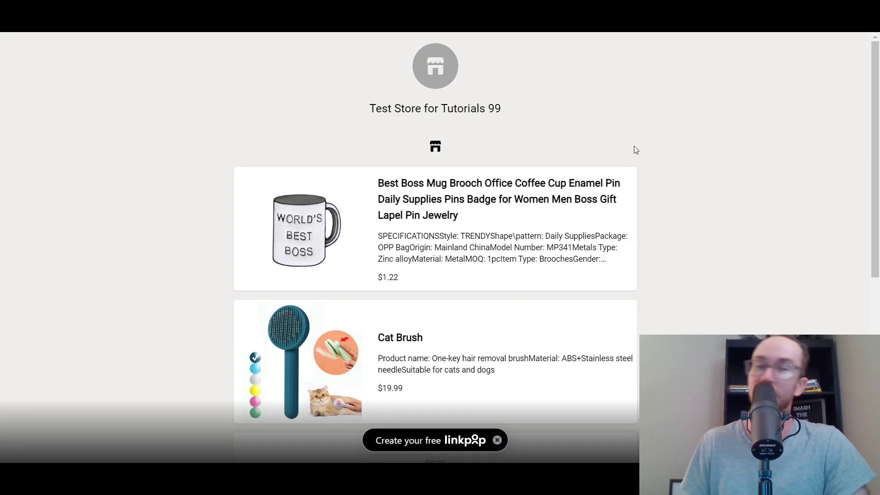
{"action": "scroll", "coordinate": [617, 298], "scroll_direction": "down", "scroll_amount": 5}
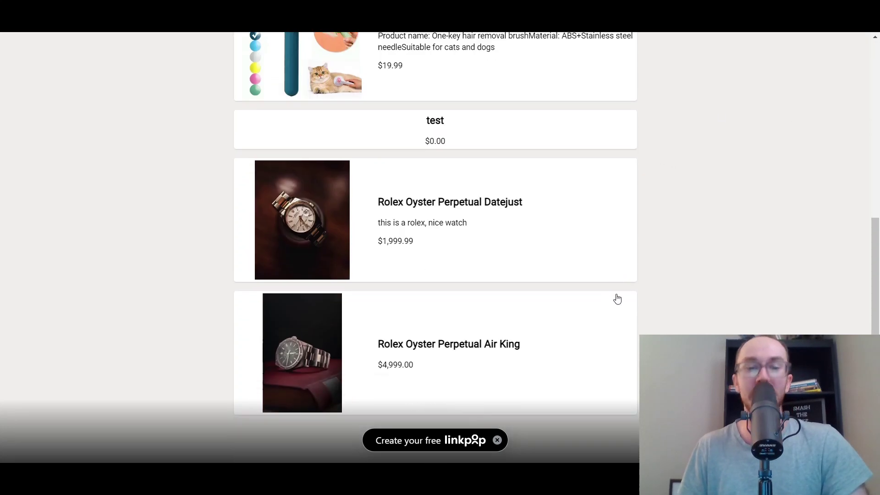
{"action": "scroll", "coordinate": [609, 293], "scroll_direction": "up", "scroll_amount": 7}
{"action": "scroll", "coordinate": [572, 210], "scroll_direction": "down", "scroll_amount": 5}
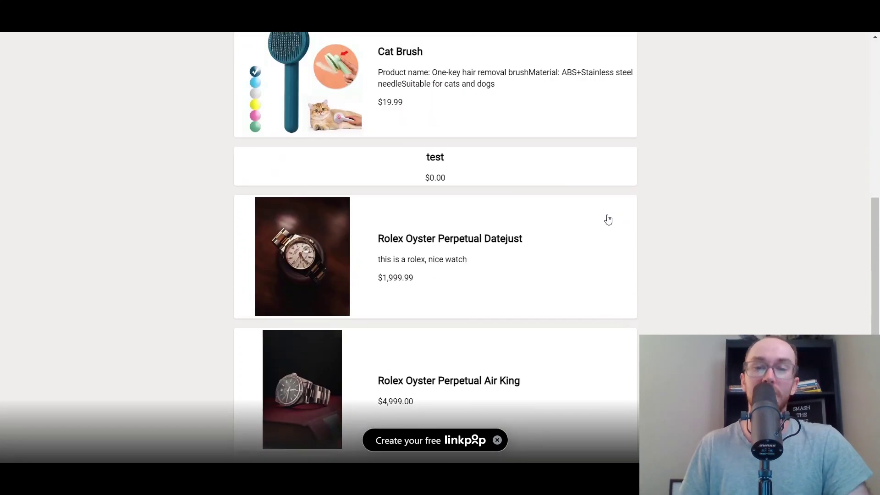
{"action": "scroll", "coordinate": [633, 266], "scroll_direction": "down", "scroll_amount": 2}
{"action": "scroll", "coordinate": [688, 318], "scroll_direction": "up", "scroll_amount": 7}
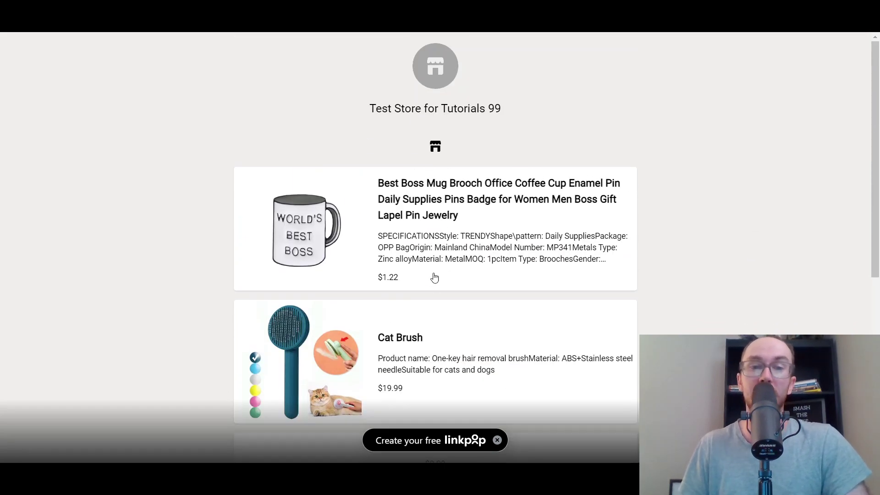
{"action": "scroll", "coordinate": [605, 369], "scroll_direction": "down", "scroll_amount": 7}
{"action": "scroll", "coordinate": [581, 359], "scroll_direction": "up", "scroll_amount": 7}
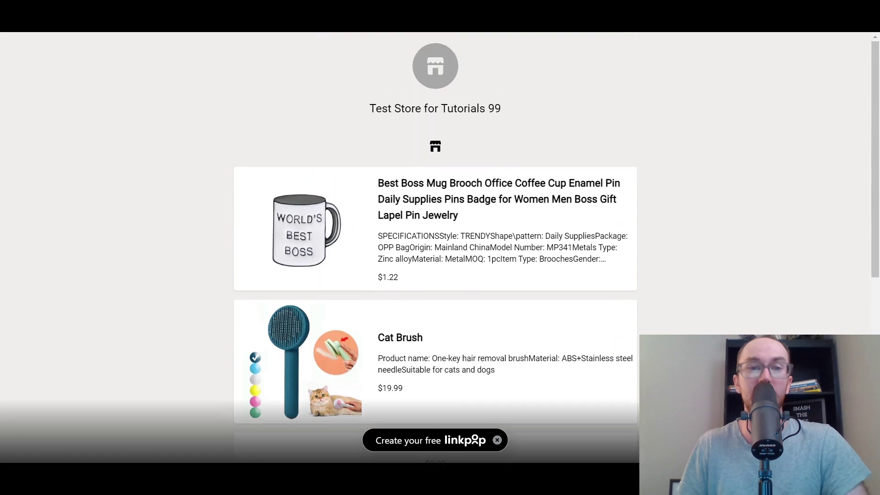
{"action": "key", "text": "ctrl+w"}
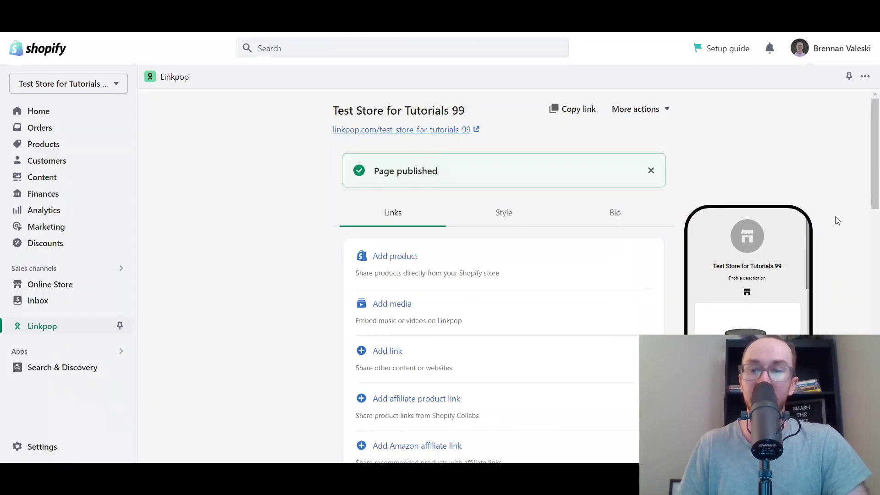
Copy the Linkpop page's public link after glancing at More actions
{"action": "scroll", "coordinate": [834, 229], "scroll_direction": "down", "scroll_amount": 2}
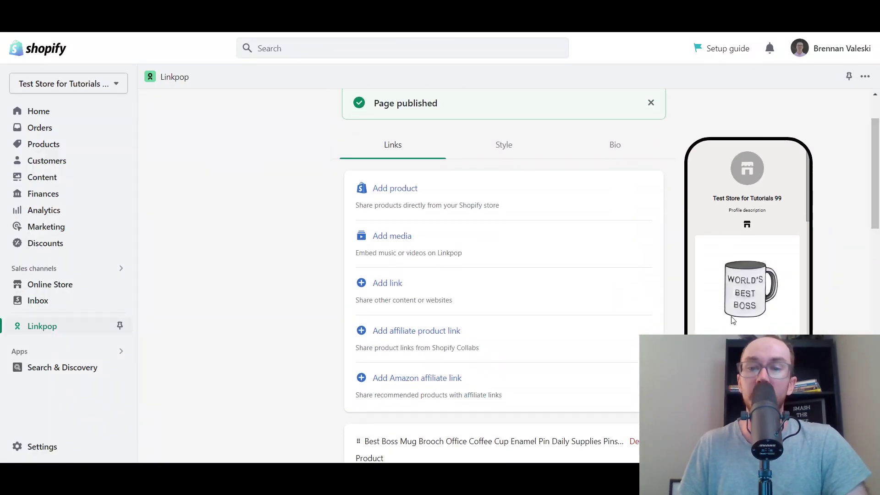
{"action": "scroll", "coordinate": [791, 224], "scroll_direction": "up", "scroll_amount": 2}
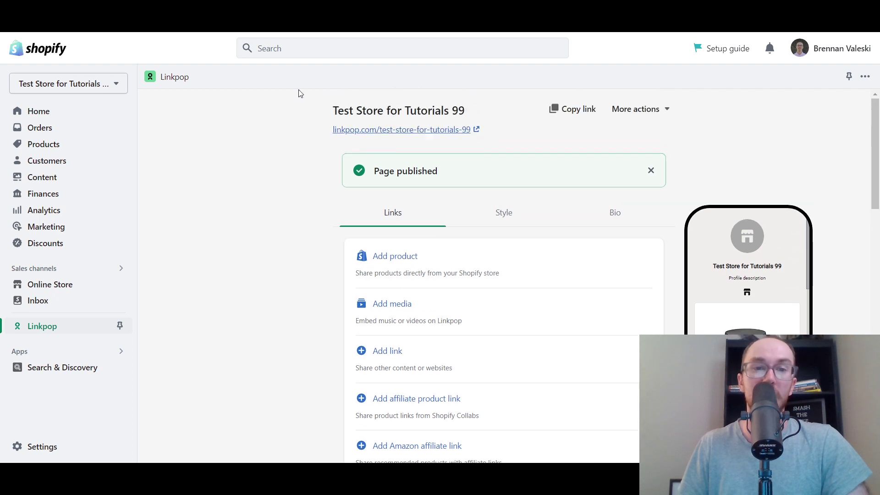
{"action": "left_click", "coordinate": [660, 113]}
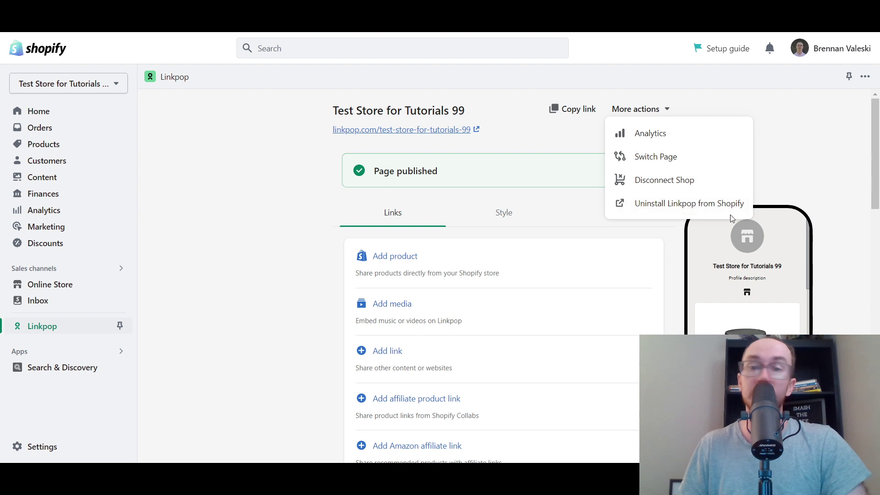
{"action": "left_click", "coordinate": [784, 179]}
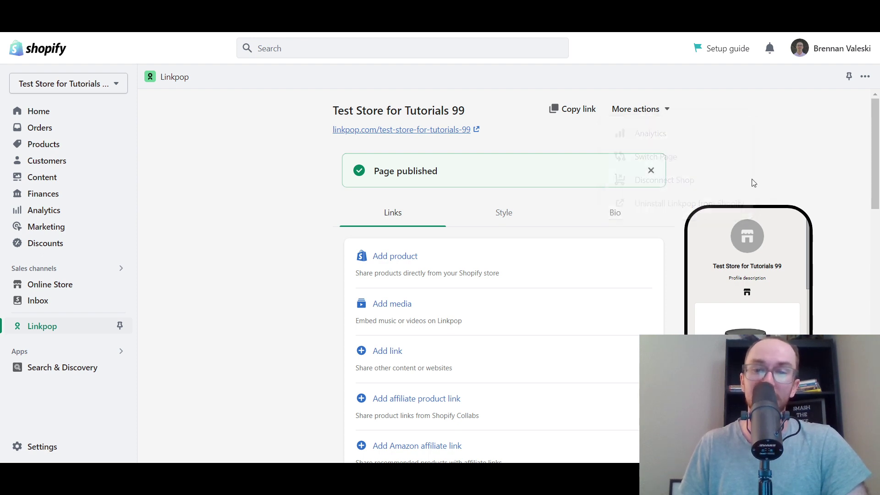
{"action": "left_click", "coordinate": [572, 115]}
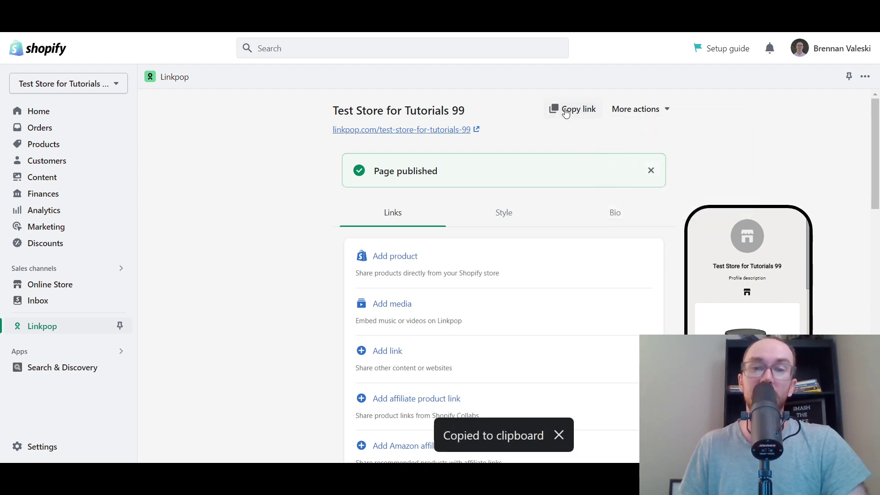
Open the live Linkpop page briefly, then return to the links editor and scroll it
{"action": "left_click", "coordinate": [454, 130]}
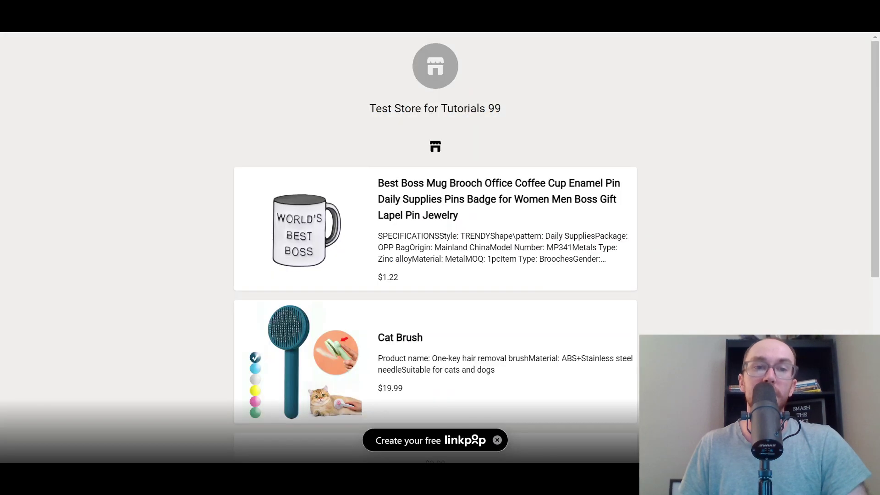
{"action": "key", "text": "ctrl+w"}
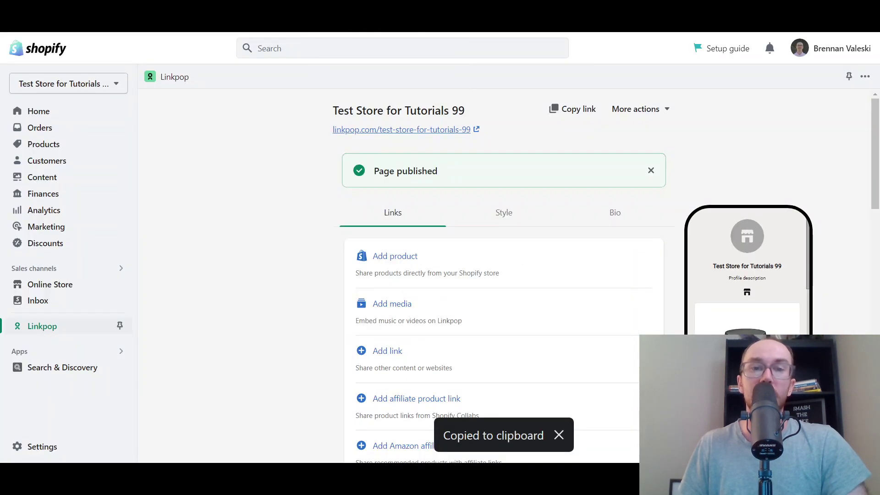
{"action": "scroll", "coordinate": [878, 169], "scroll_direction": "down", "scroll_amount": 1}
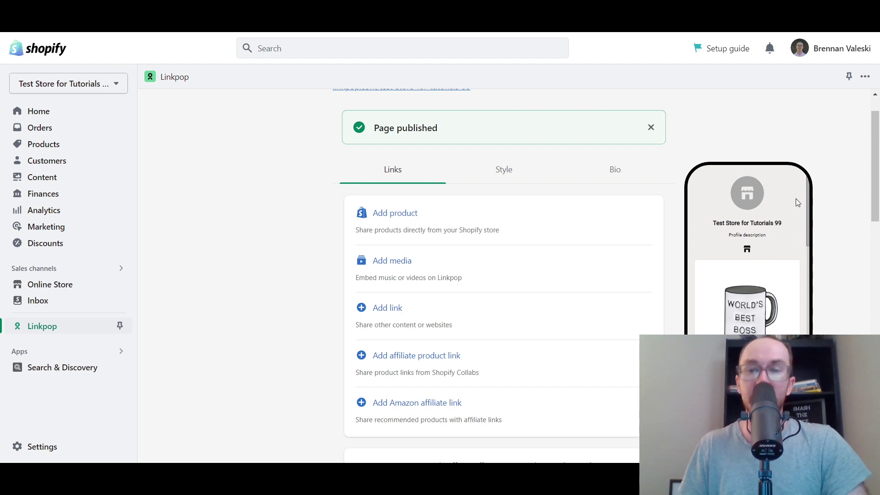
{"action": "mouse_move", "coordinate": [877, 182]}
{"action": "left_mouse_down"}
{"action": "mouse_move", "coordinate": [878, 207]}
{"action": "mouse_move", "coordinate": [877, 182]}
{"action": "left_mouse_up"}
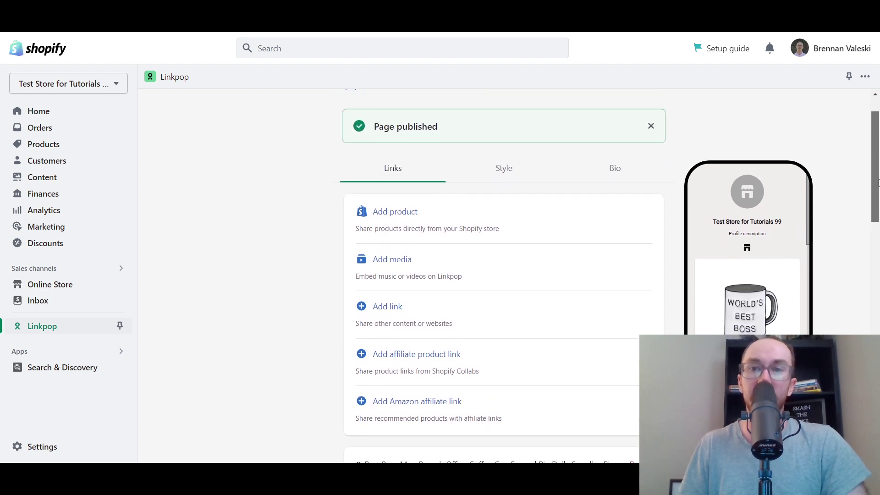
{"action": "scroll", "coordinate": [830, 213], "scroll_direction": "down", "scroll_amount": 1}
{"action": "scroll", "coordinate": [876, 130], "scroll_direction": "up", "scroll_amount": 2}
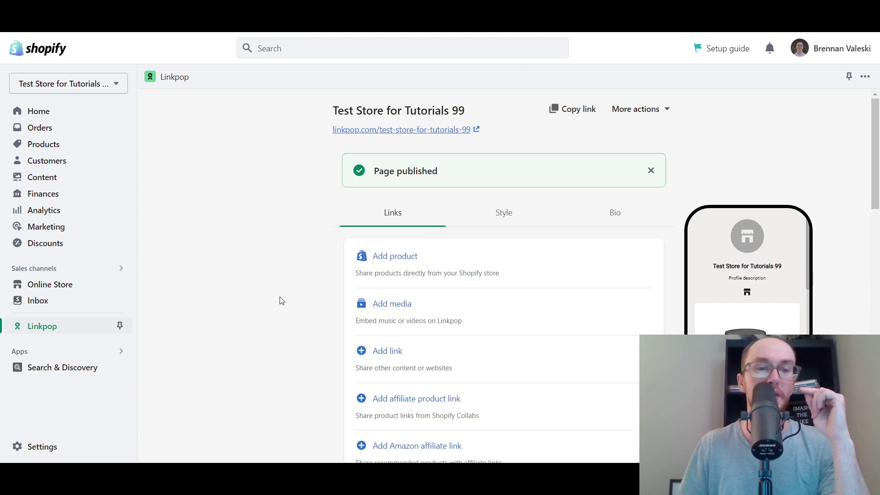
{"action": "scroll", "coordinate": [281, 300], "scroll_direction": "down", "scroll_amount": 3}
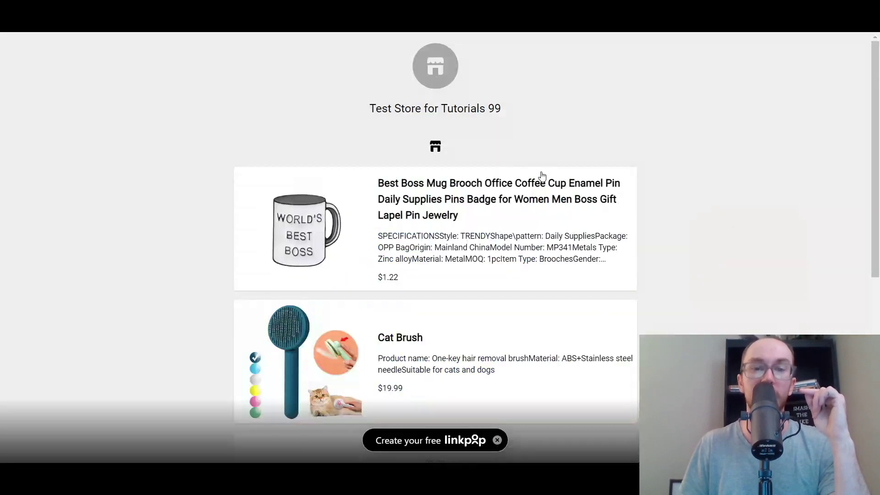
{"action": "scroll", "coordinate": [527, 160], "scroll_direction": "down", "scroll_amount": 5}
{"action": "scroll", "coordinate": [507, 142], "scroll_direction": "up", "scroll_amount": 5}
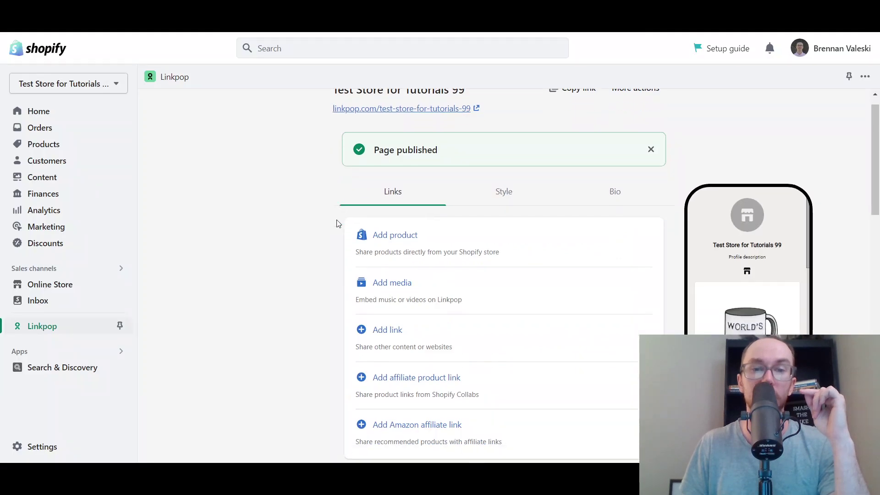
{"action": "scroll", "coordinate": [337, 223], "scroll_direction": "down", "scroll_amount": 1}
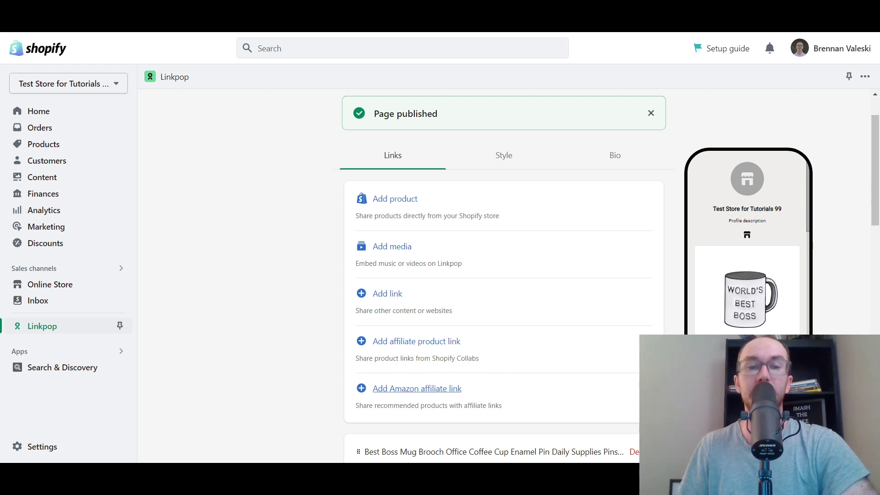
Delete the Best Boss Mug and test product links
{"action": "left_click", "coordinate": [403, 203]}
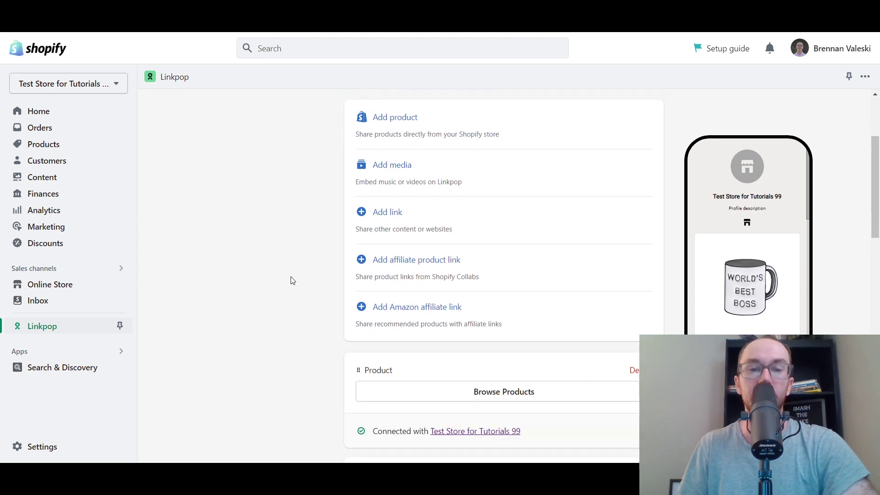
{"action": "scroll", "coordinate": [291, 279], "scroll_direction": "down", "scroll_amount": 3}
{"action": "scroll", "coordinate": [447, 342], "scroll_direction": "down", "scroll_amount": 3}
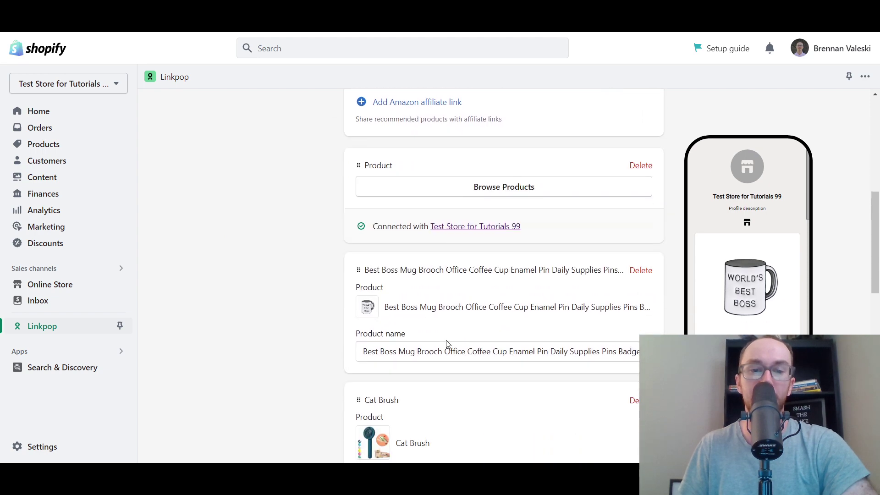
{"action": "scroll", "coordinate": [435, 314], "scroll_direction": "down", "scroll_amount": 6}
{"action": "scroll", "coordinate": [435, 314], "scroll_direction": "up", "scroll_amount": 6}
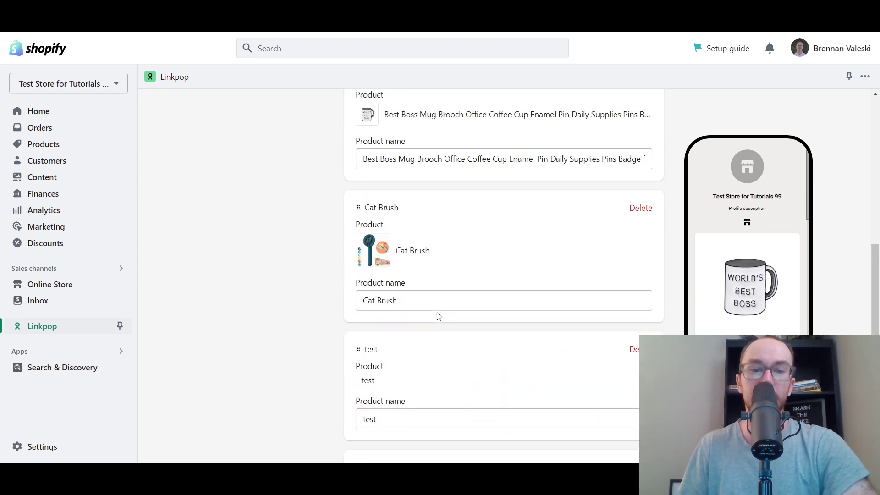
{"action": "scroll", "coordinate": [366, 215], "scroll_direction": "up", "scroll_amount": 3}
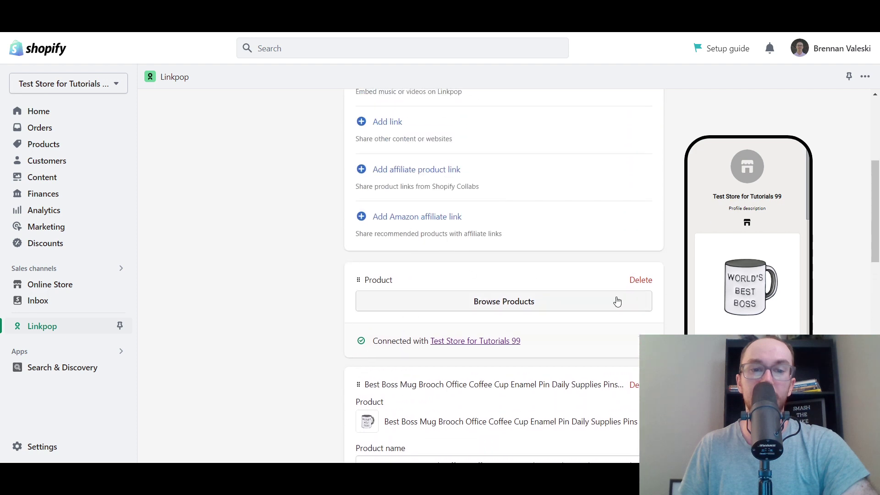
{"action": "scroll", "coordinate": [618, 307], "scroll_direction": "down", "scroll_amount": 1}
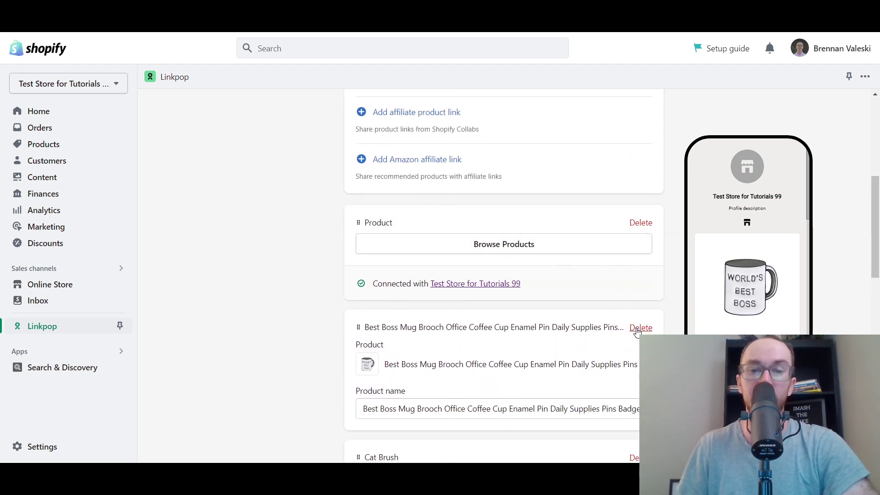
{"action": "left_click", "coordinate": [639, 327]}
{"action": "left_click", "coordinate": [628, 340]}
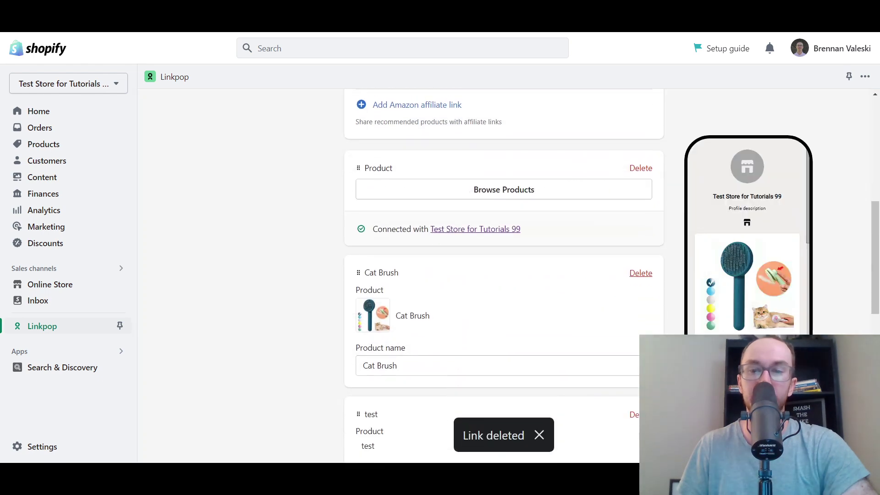
{"action": "scroll", "coordinate": [651, 298], "scroll_direction": "down", "scroll_amount": 3}
{"action": "left_click", "coordinate": [641, 299]}
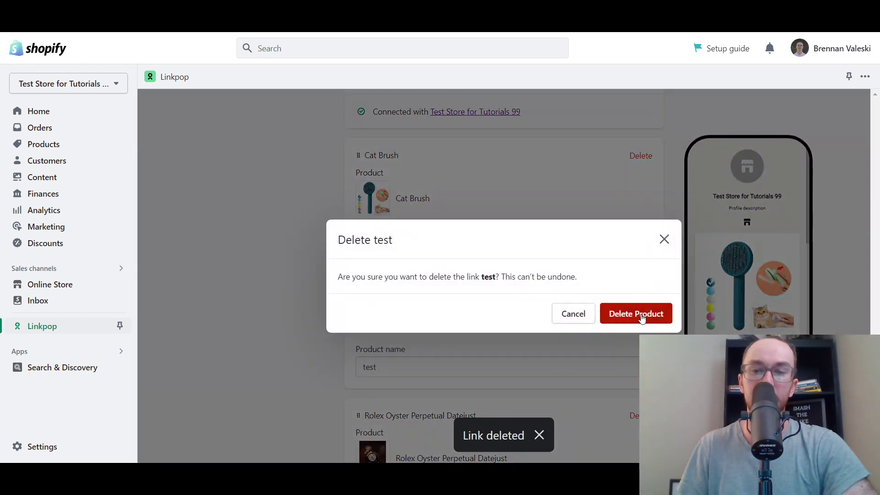
{"action": "left_click", "coordinate": [635, 313]}
Delete the Rolex Oyster Perpetual Datejust and Air King links
{"action": "scroll", "coordinate": [641, 284], "scroll_direction": "down", "scroll_amount": 4}
{"action": "left_click", "coordinate": [640, 266]}
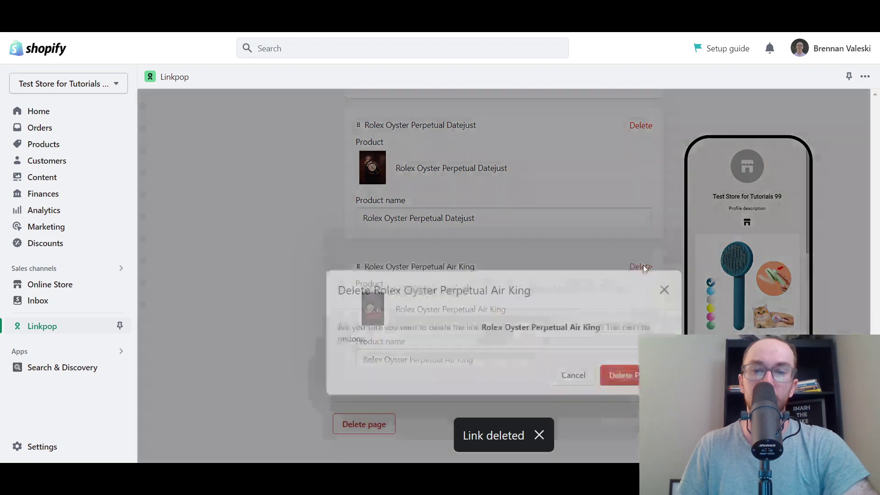
{"action": "left_click", "coordinate": [664, 289]}
{"action": "scroll", "coordinate": [640, 273], "scroll_direction": "up", "scroll_amount": 1}
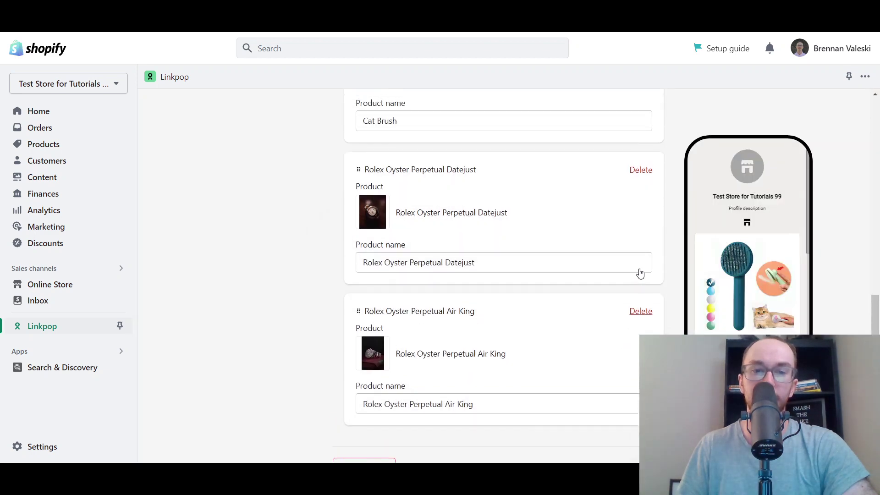
{"action": "scroll", "coordinate": [640, 273], "scroll_direction": "up", "scroll_amount": 2}
{"action": "scroll", "coordinate": [645, 256], "scroll_direction": "up", "scroll_amount": 4}
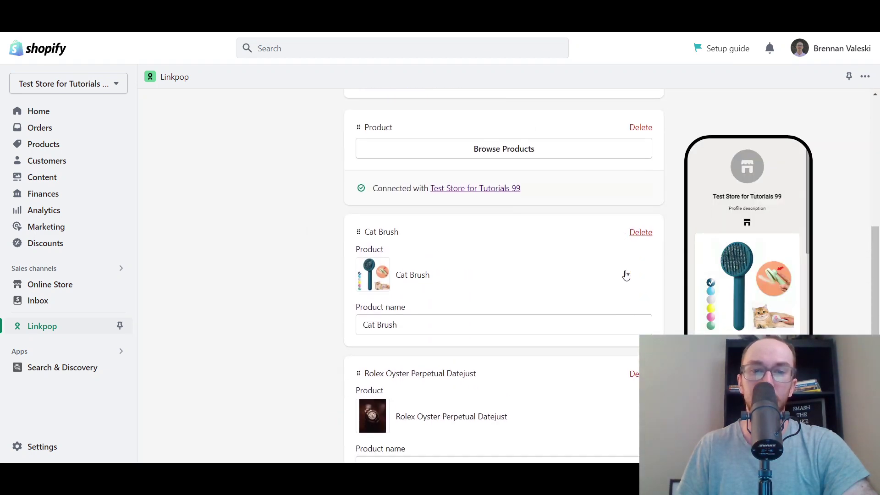
{"action": "scroll", "coordinate": [625, 275], "scroll_direction": "down", "scroll_amount": 2}
{"action": "left_click", "coordinate": [645, 298]}
{"action": "left_click", "coordinate": [646, 317]}
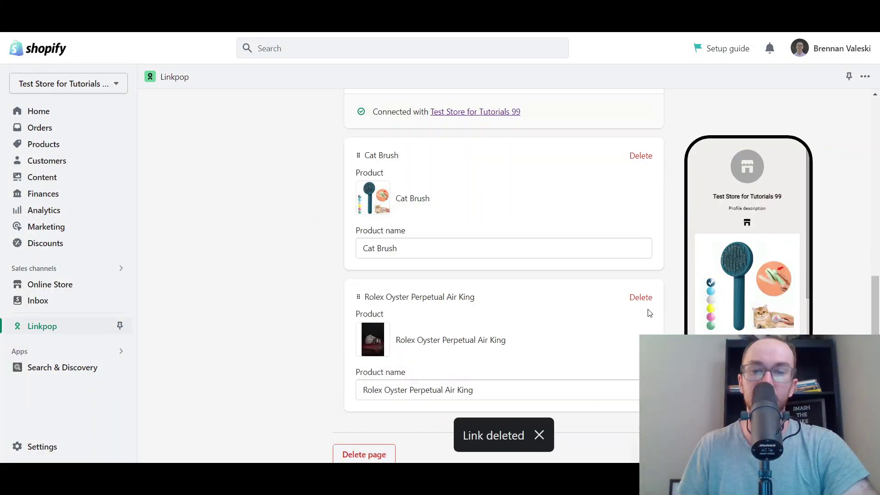
{"action": "left_click", "coordinate": [641, 297]}
{"action": "left_click", "coordinate": [647, 318]}
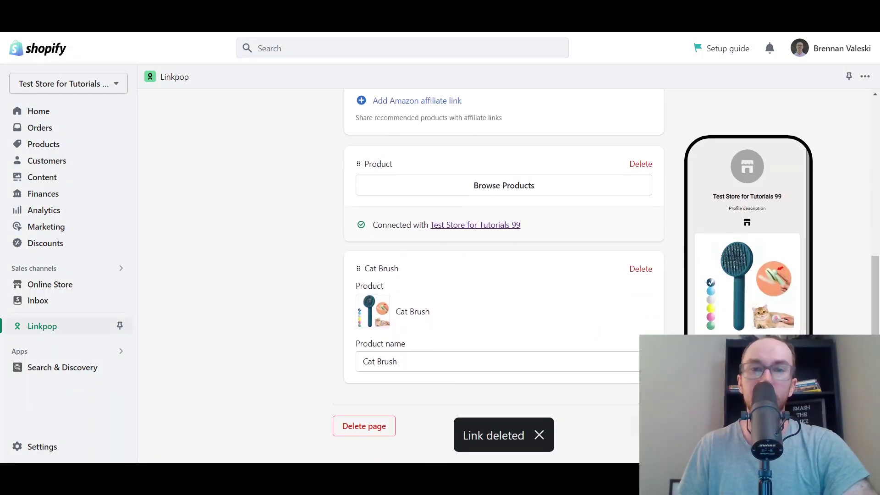
{"action": "scroll", "coordinate": [502, 310], "scroll_direction": "up", "scroll_amount": 8}
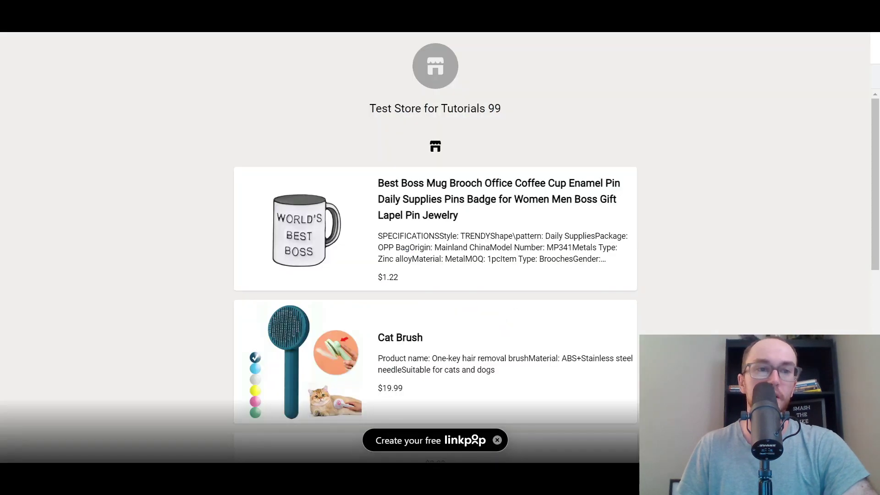
Reload the live page showing Best Boss Mug and Cat Brush, then return to the editor
{"action": "key", "text": "F5"}
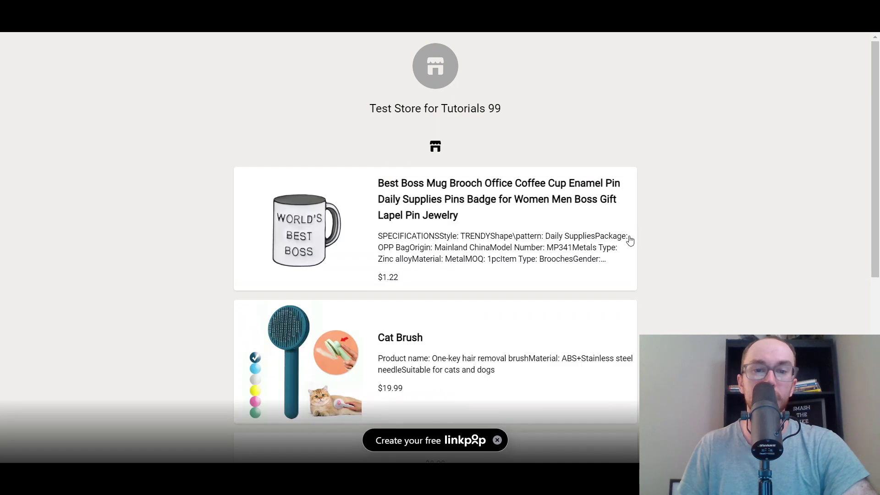
{"action": "scroll", "coordinate": [509, 280], "scroll_direction": "down", "scroll_amount": 3}
{"action": "scroll", "coordinate": [430, 222], "scroll_direction": "up", "scroll_amount": 3}
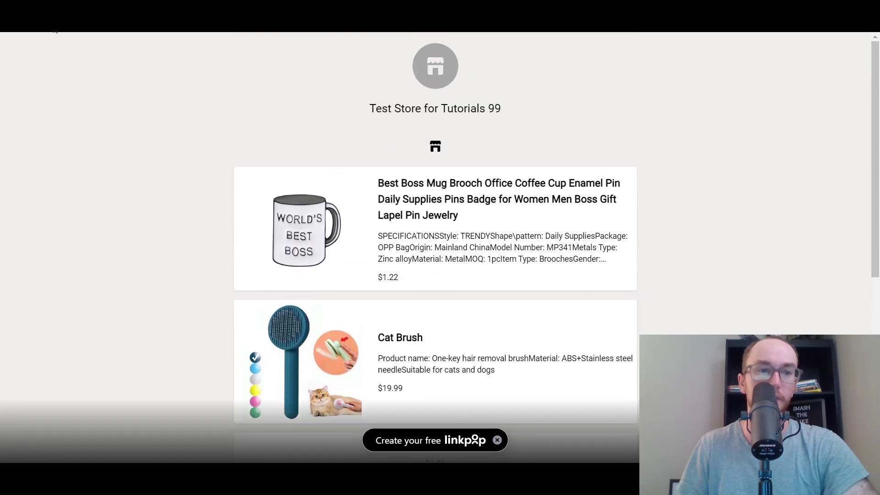
{"action": "key", "text": "F5"}
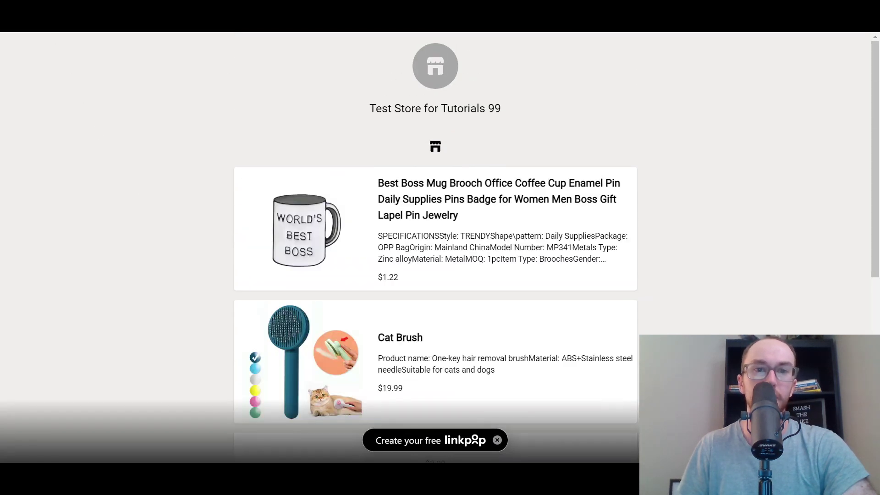
{"action": "key", "text": "ctrl+w"}
{"action": "scroll", "coordinate": [581, 260], "scroll_direction": "down", "scroll_amount": 10}
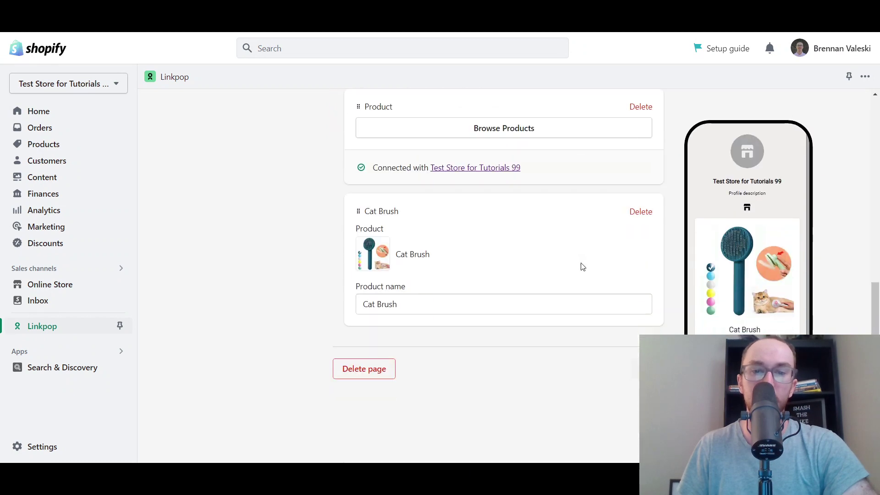
{"action": "scroll", "coordinate": [500, 383], "scroll_direction": "up", "scroll_amount": 4}
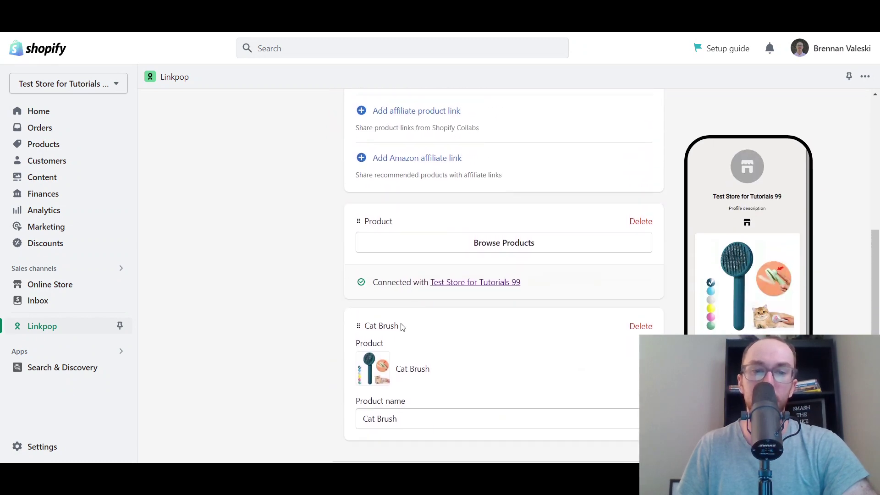
Browse the store's products, select Beanie, and add it as a page link
{"action": "left_click", "coordinate": [511, 299]}
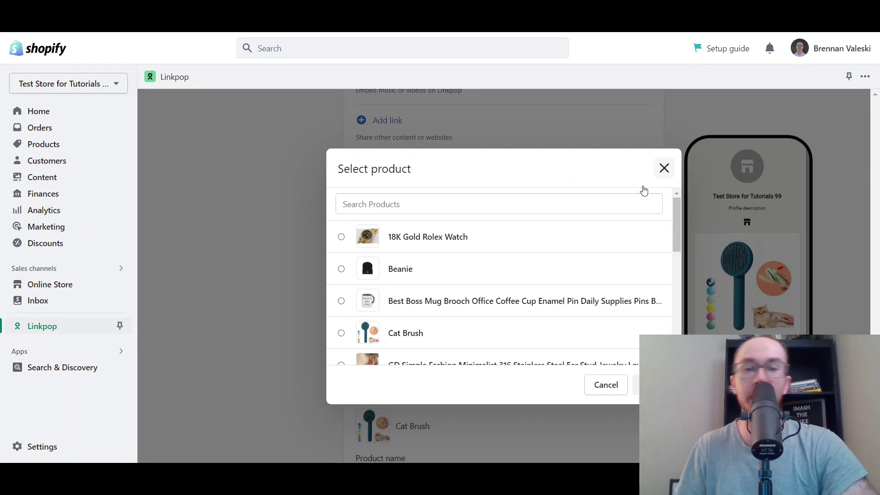
{"action": "scroll", "coordinate": [431, 293], "scroll_direction": "down", "scroll_amount": 5}
{"action": "scroll", "coordinate": [423, 314], "scroll_direction": "down", "scroll_amount": 3}
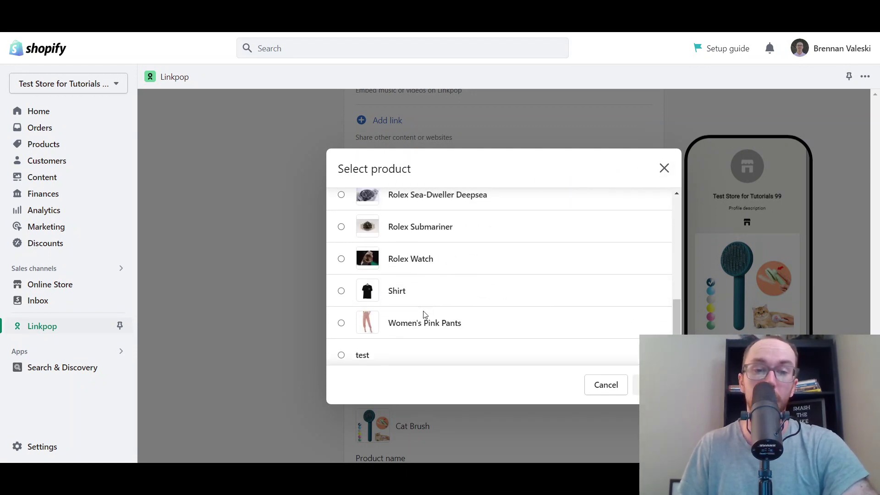
{"action": "scroll", "coordinate": [407, 311], "scroll_direction": "up", "scroll_amount": 10}
{"action": "left_click", "coordinate": [340, 268]}
{"action": "scroll", "coordinate": [514, 312], "scroll_direction": "down", "scroll_amount": 10}
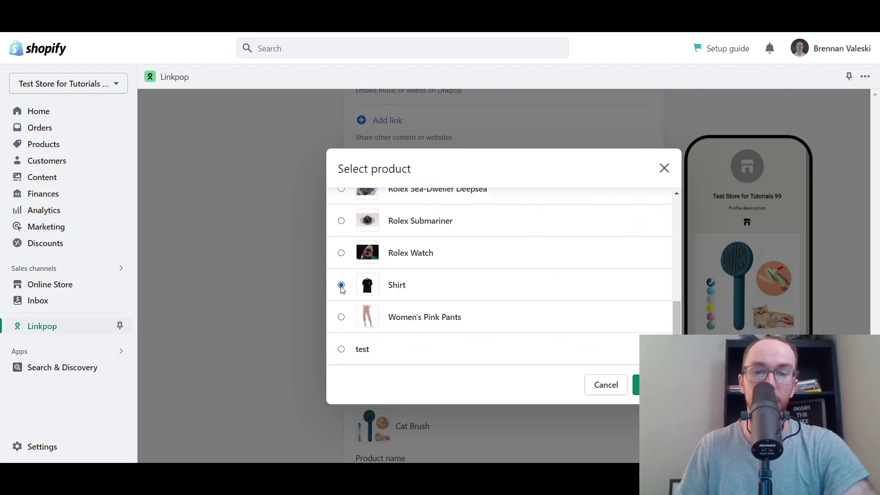
{"action": "scroll", "coordinate": [341, 290], "scroll_direction": "up", "scroll_amount": 10}
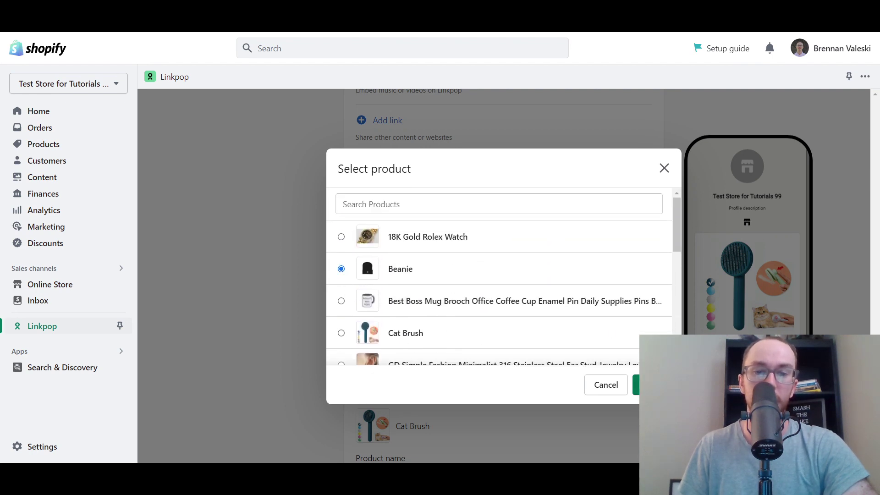
{"action": "left_click", "coordinate": [646, 384]}
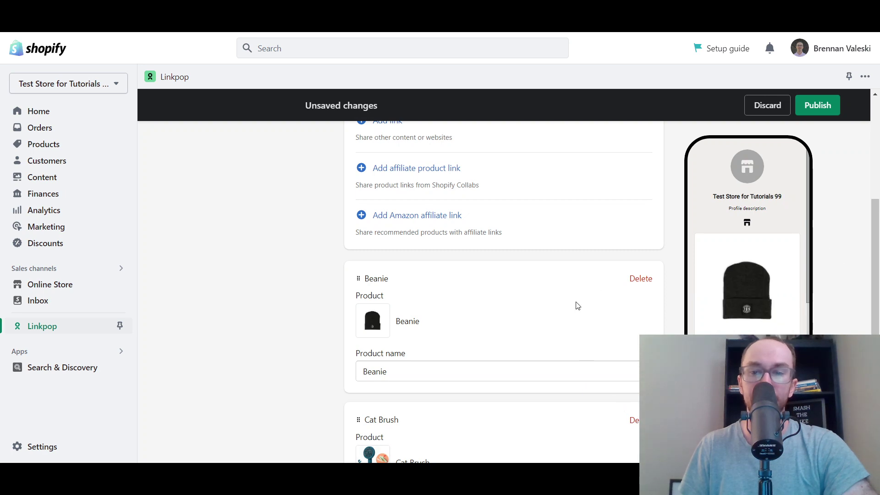
Remove the Cat Brush link, leaving the Beanie product name unchanged
{"action": "scroll", "coordinate": [570, 305], "scroll_direction": "down", "scroll_amount": 3}
{"action": "left_click", "coordinate": [647, 305]}
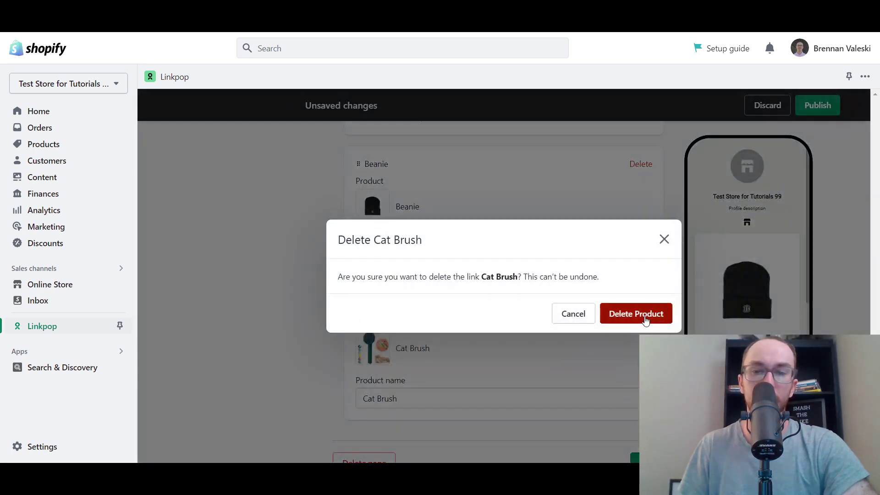
{"action": "left_click", "coordinate": [636, 313]}
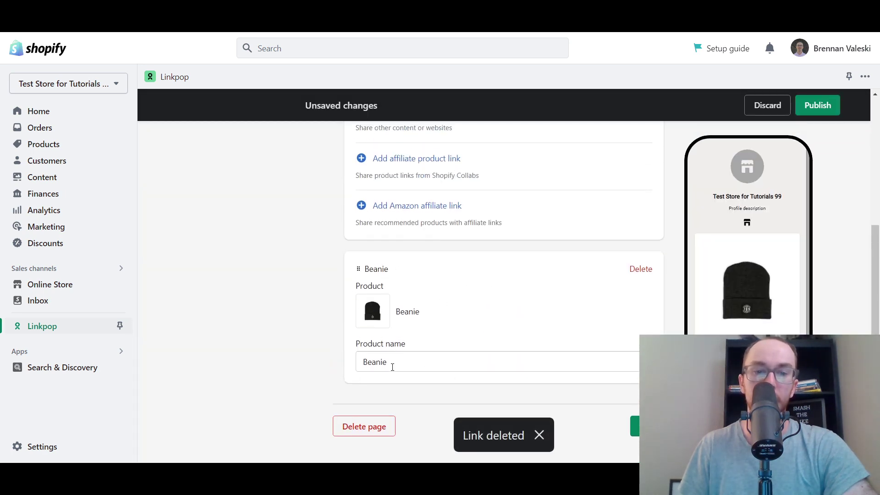
{"action": "left_click", "coordinate": [392, 367]}
{"action": "left_click_drag", "start_coordinate": [414, 363], "coordinate": [263, 358]}
{"action": "left_click", "coordinate": [263, 357]}
{"action": "left_click", "coordinate": [432, 369]}
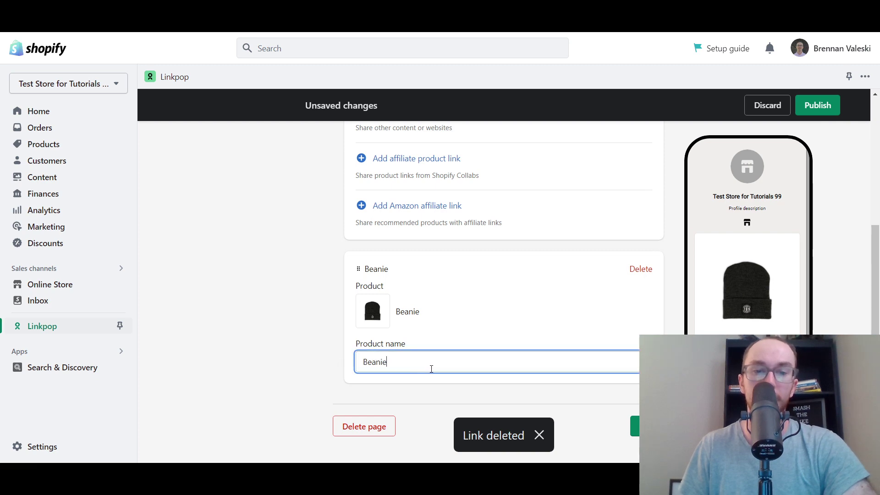
{"action": "left_click", "coordinate": [301, 356]}
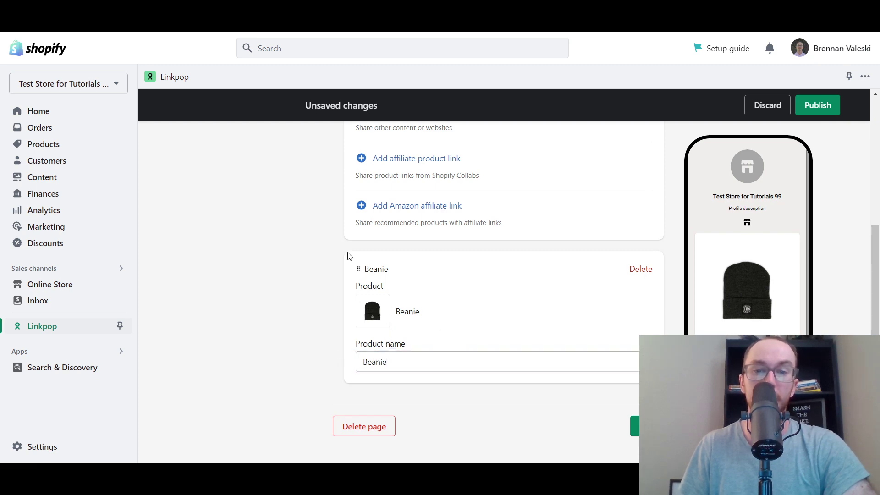
Publish the page and reload the live page to confirm Beanie at $20.00
{"action": "scroll", "coordinate": [312, 261], "scroll_direction": "up", "scroll_amount": 3}
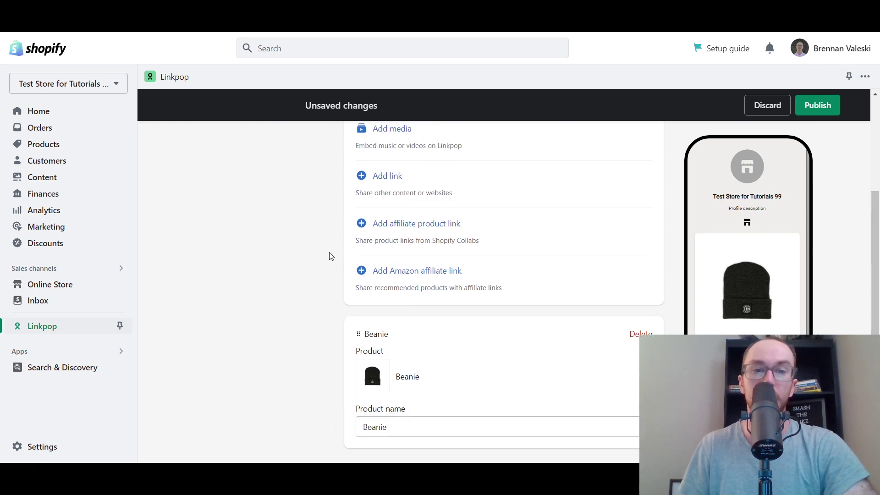
{"action": "left_click", "coordinate": [817, 105]}
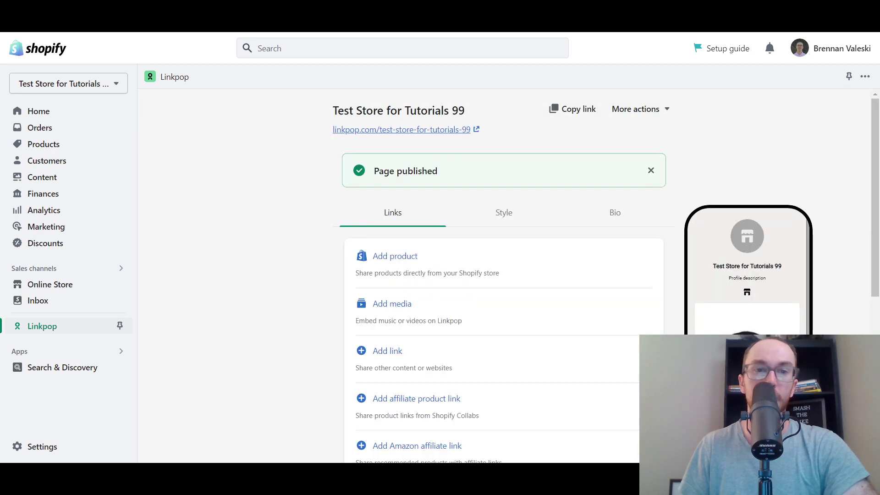
{"action": "key", "text": "ctrl+Tab"}
{"action": "key", "text": "F5"}
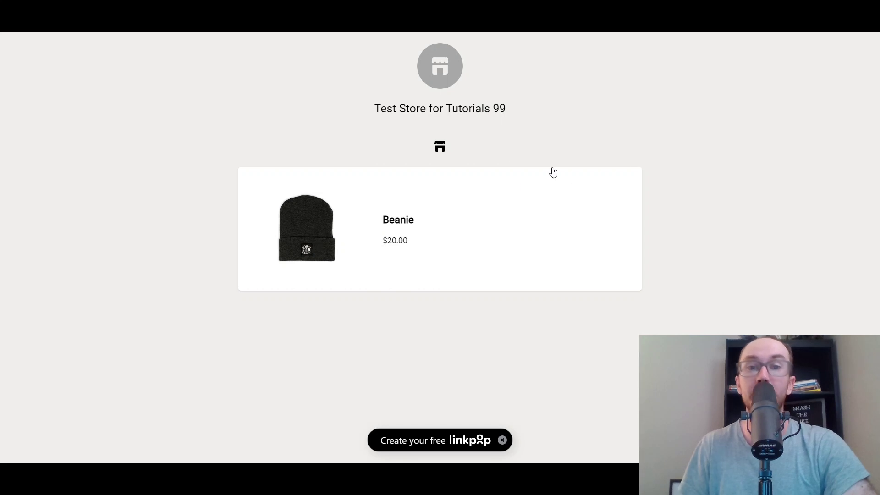
{"action": "key", "text": "ctrl+shift+Tab"}
{"action": "scroll", "coordinate": [336, 233], "scroll_direction": "down", "scroll_amount": 3}
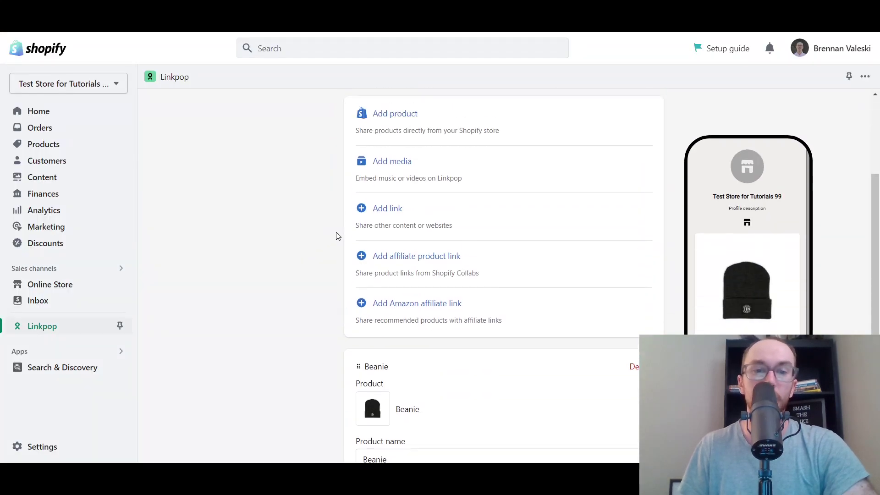
{"action": "scroll", "coordinate": [508, 228], "scroll_direction": "up", "scroll_amount": 2}
Set the page background colour to pale light green #d7ffbb on the Style tab
{"action": "left_click", "coordinate": [527, 160]}
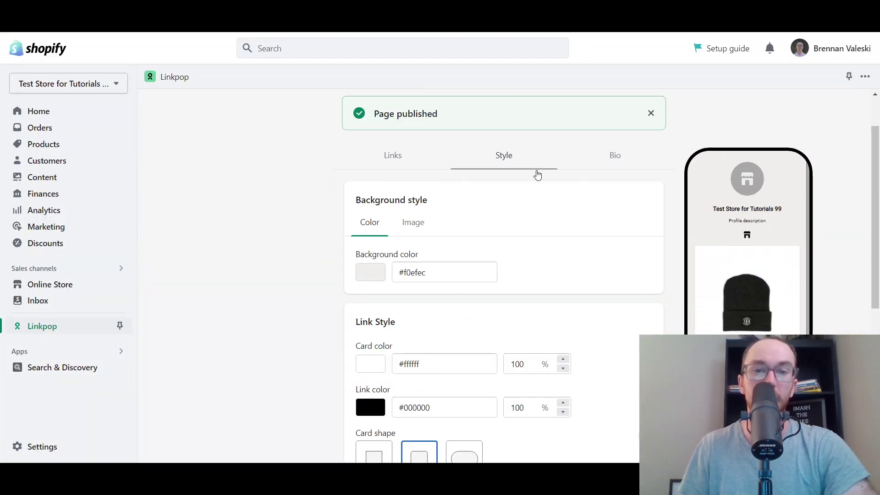
{"action": "left_click", "coordinate": [370, 271]}
{"action": "left_click_drag", "start_coordinate": [375, 307], "coordinate": [358, 297]}
{"action": "left_click_drag", "start_coordinate": [419, 310], "coordinate": [420, 322]}
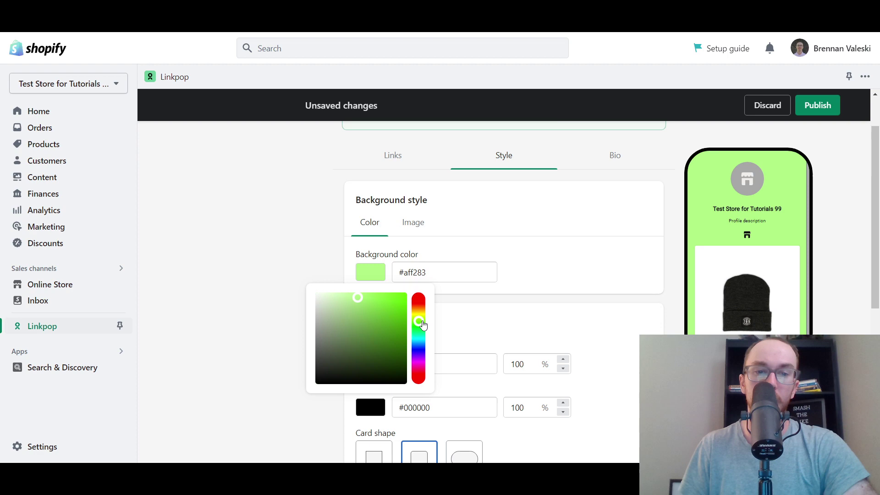
{"action": "left_click", "coordinate": [350, 296]}
{"action": "left_click_drag", "start_coordinate": [353, 298], "coordinate": [348, 294]}
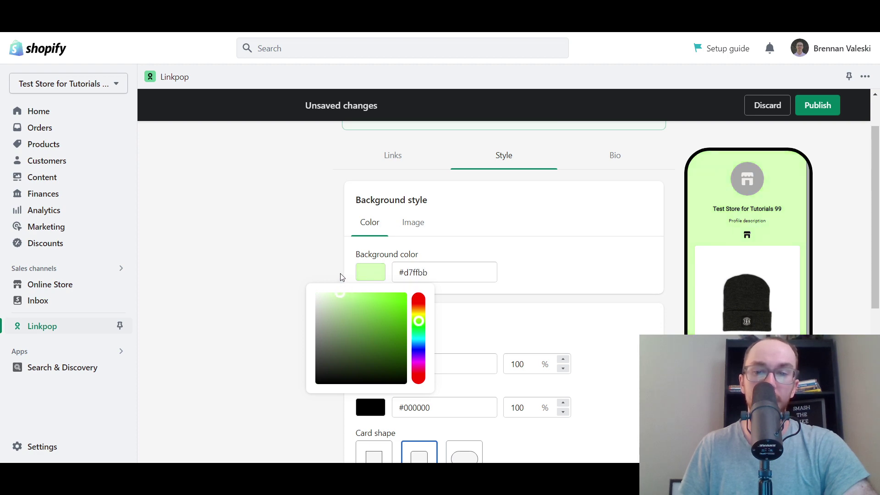
{"action": "left_click", "coordinate": [278, 194]}
Keep the card colour unchanged and choose pill-shaped link cards after comparing shapes
{"action": "scroll", "coordinate": [330, 256], "scroll_direction": "down", "scroll_amount": 1}
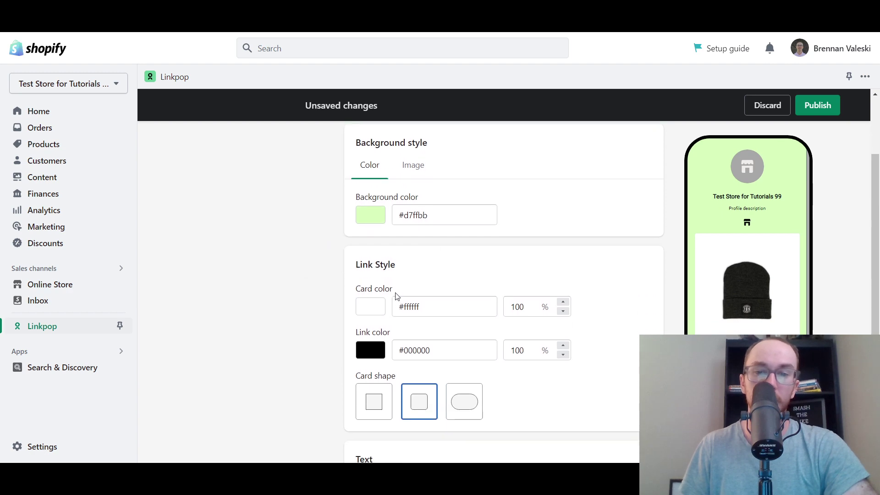
{"action": "left_click", "coordinate": [381, 310]}
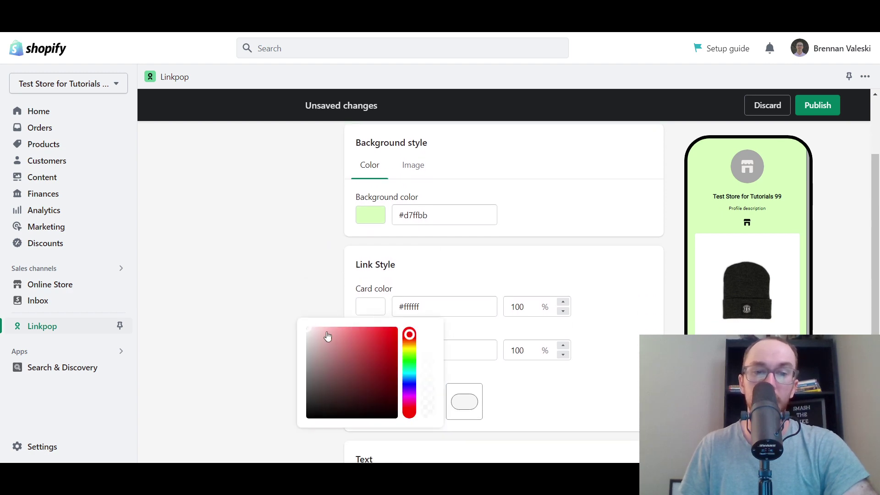
{"action": "left_click", "coordinate": [222, 226]}
{"action": "scroll", "coordinate": [244, 224], "scroll_direction": "down", "scroll_amount": 1}
{"action": "scroll", "coordinate": [250, 230], "scroll_direction": "up", "scroll_amount": 2}
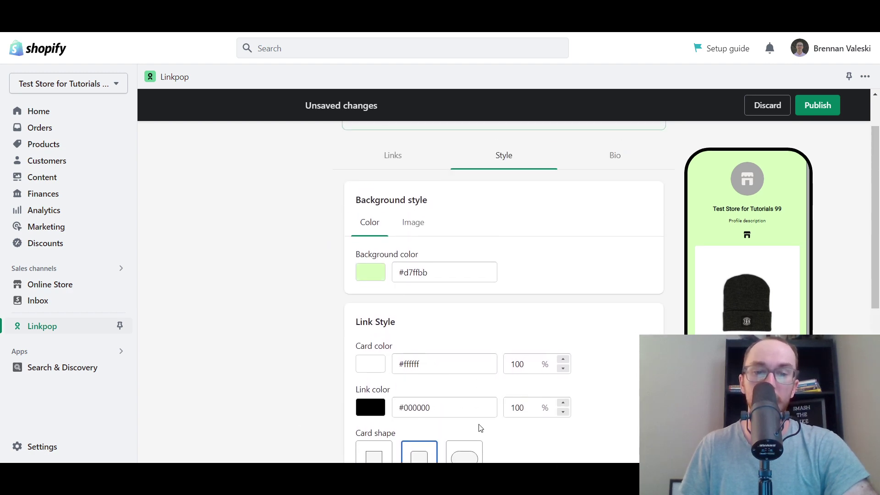
{"action": "scroll", "coordinate": [480, 428], "scroll_direction": "down", "scroll_amount": 2}
{"action": "left_click", "coordinate": [467, 362]}
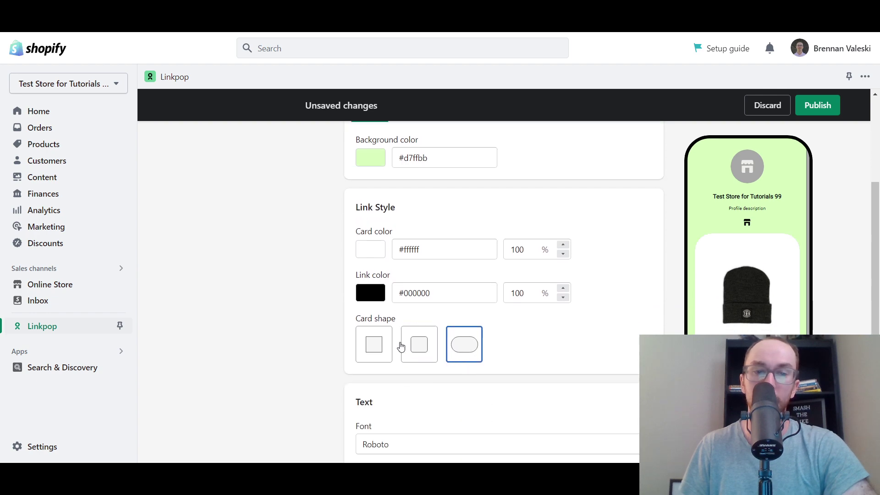
{"action": "left_click", "coordinate": [385, 351]}
{"action": "left_click", "coordinate": [418, 348]}
{"action": "left_click", "coordinate": [455, 352]}
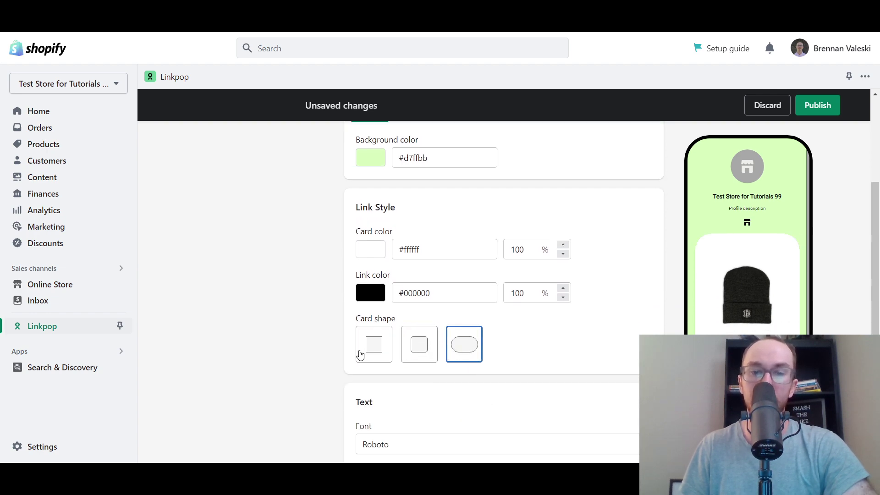
{"action": "left_click", "coordinate": [366, 353]}
{"action": "left_click", "coordinate": [419, 352]}
{"action": "left_click", "coordinate": [447, 351]}
Try the BioRhyme and B612 fonts, then set the page font back to Roboto
{"action": "scroll", "coordinate": [256, 324], "scroll_direction": "down", "scroll_amount": 1}
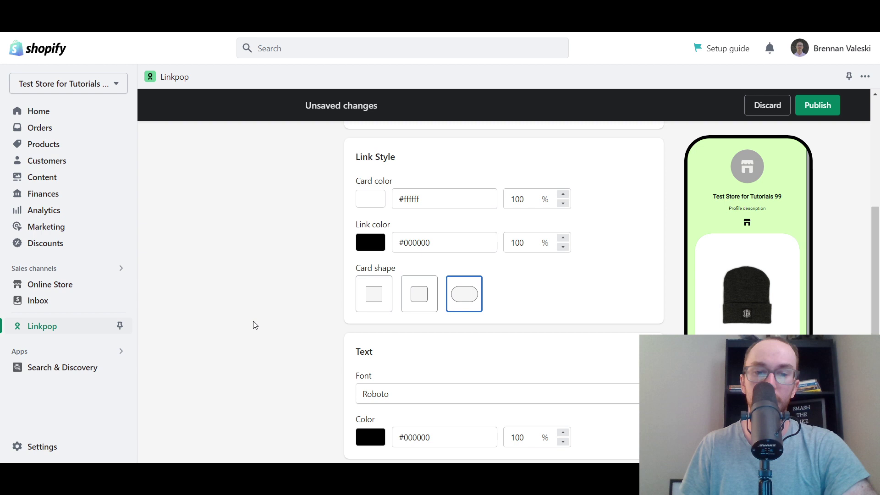
{"action": "left_click", "coordinate": [391, 386]}
{"action": "left_click", "coordinate": [384, 307]}
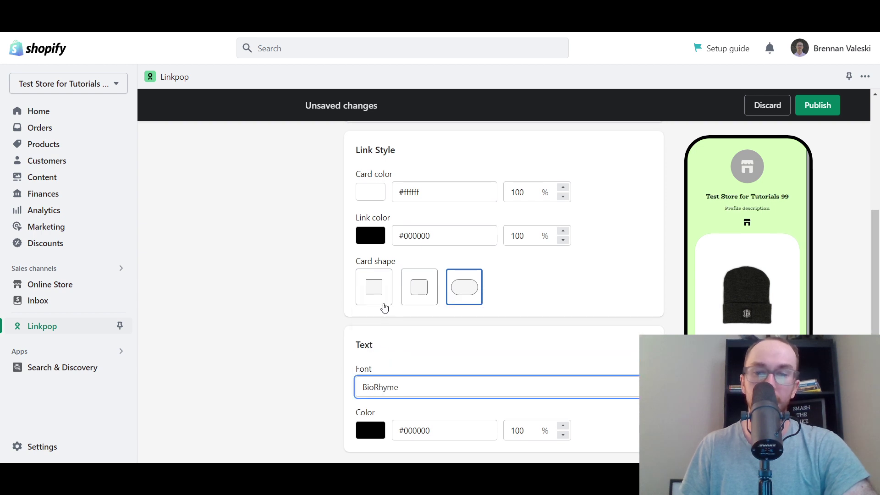
{"action": "left_click", "coordinate": [389, 395]}
{"action": "left_click", "coordinate": [384, 307]}
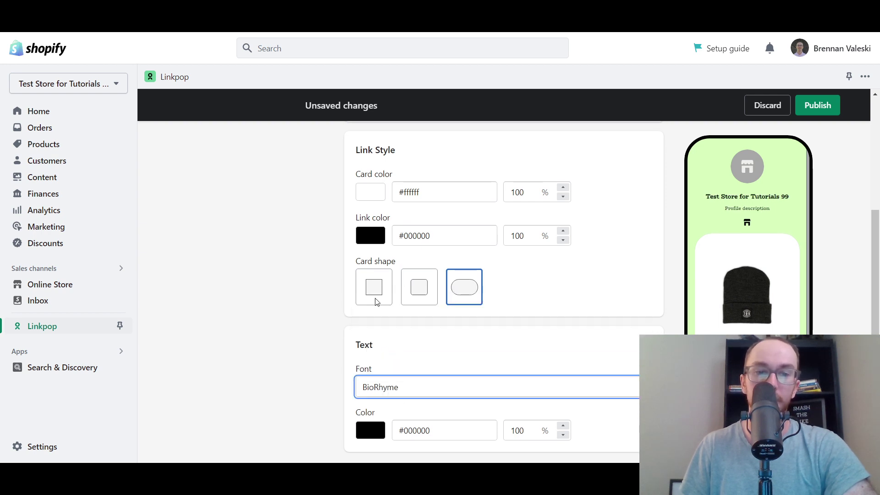
{"action": "key", "text": "Up"}
{"action": "left_click", "coordinate": [409, 390]}
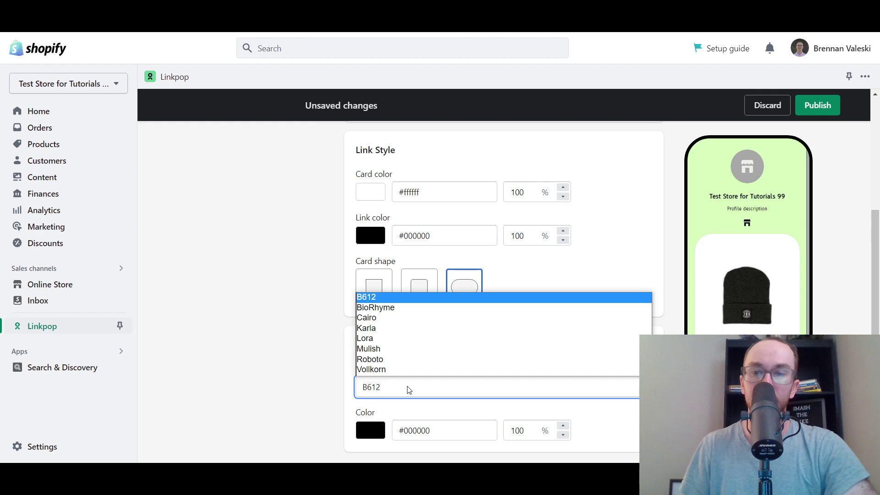
{"action": "left_click", "coordinate": [388, 358]}
{"action": "scroll", "coordinate": [300, 356], "scroll_direction": "down", "scroll_amount": 3}
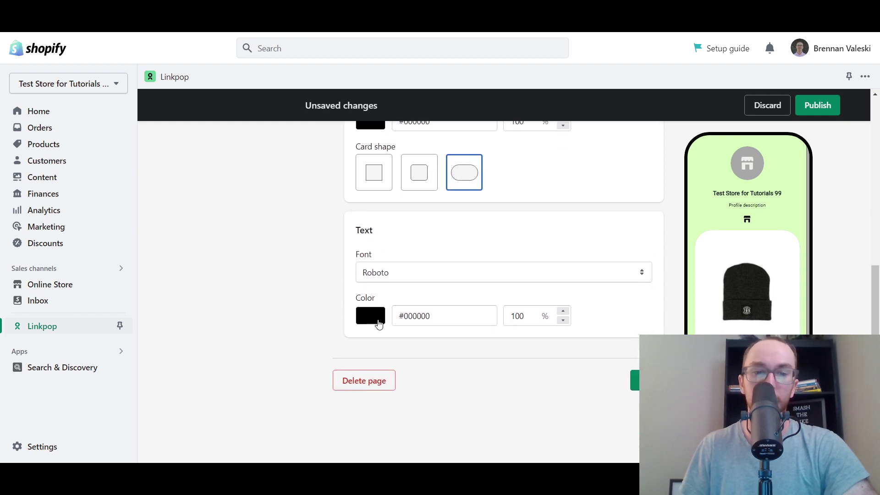
Return the text colour opacity to 100% after trying lower values
{"action": "scroll", "coordinate": [522, 362], "scroll_direction": "up", "scroll_amount": 2}
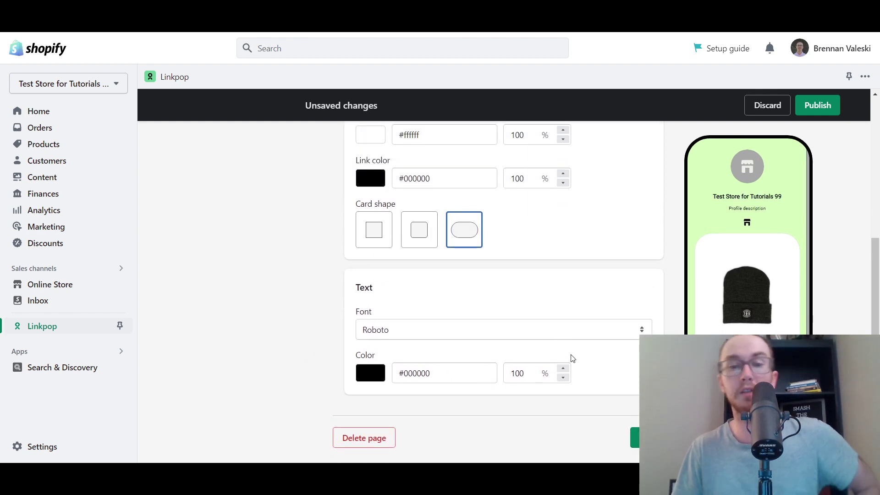
{"action": "left_click", "coordinate": [563, 379]}
{"action": "left_click", "coordinate": [563, 379]}
{"action": "left_click", "coordinate": [563, 378]}
{"action": "left_click", "coordinate": [563, 378]}
{"action": "left_click", "coordinate": [563, 379]}
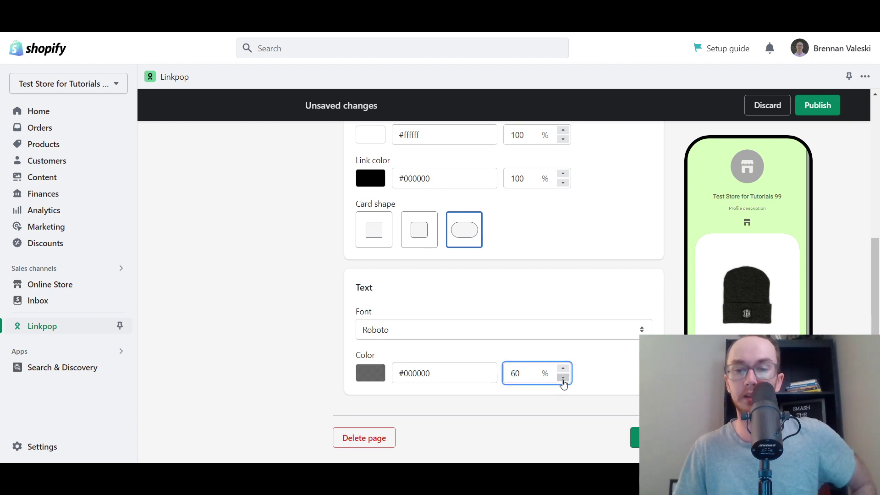
{"action": "left_click", "coordinate": [563, 379]}
{"action": "left_click", "coordinate": [601, 376]}
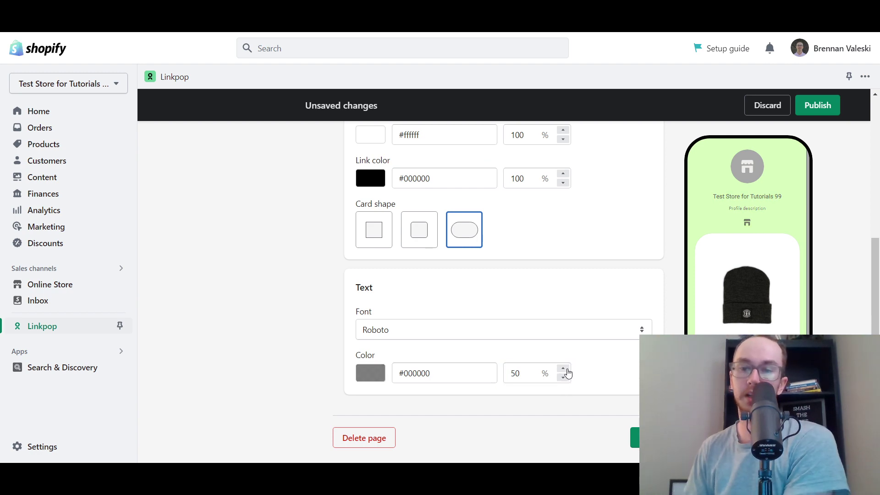
{"action": "left_click", "coordinate": [567, 369]}
{"action": "left_click", "coordinate": [566, 369]}
{"action": "left_click", "coordinate": [566, 369]}
{"action": "left_click", "coordinate": [567, 370]}
{"action": "left_click", "coordinate": [567, 370]}
{"action": "left_click", "coordinate": [595, 369]}
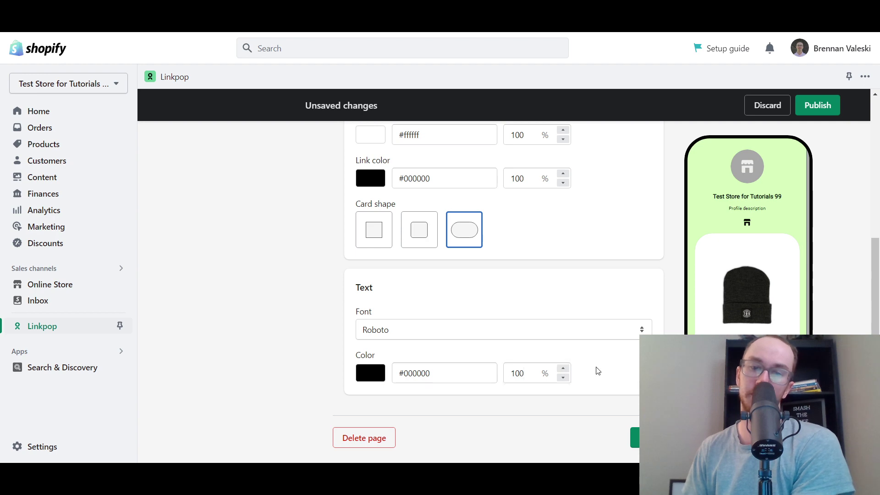
Set the link card colour back to white (#ffffff) after trying red
{"action": "scroll", "coordinate": [307, 358], "scroll_direction": "up", "scroll_amount": 1}
{"action": "scroll", "coordinate": [307, 356], "scroll_direction": "up", "scroll_amount": 2}
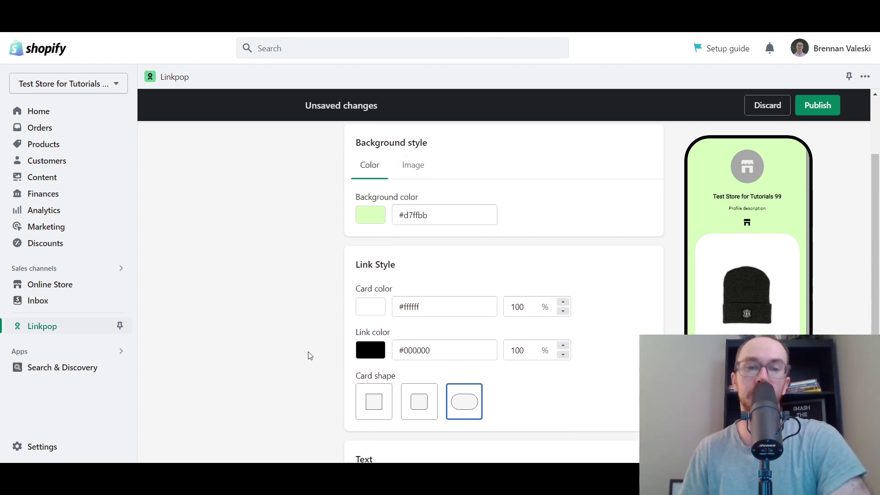
{"action": "left_click", "coordinate": [377, 315]}
{"action": "left_click_drag", "start_coordinate": [367, 353], "coordinate": [232, 241]}
{"action": "left_click", "coordinate": [255, 224]}
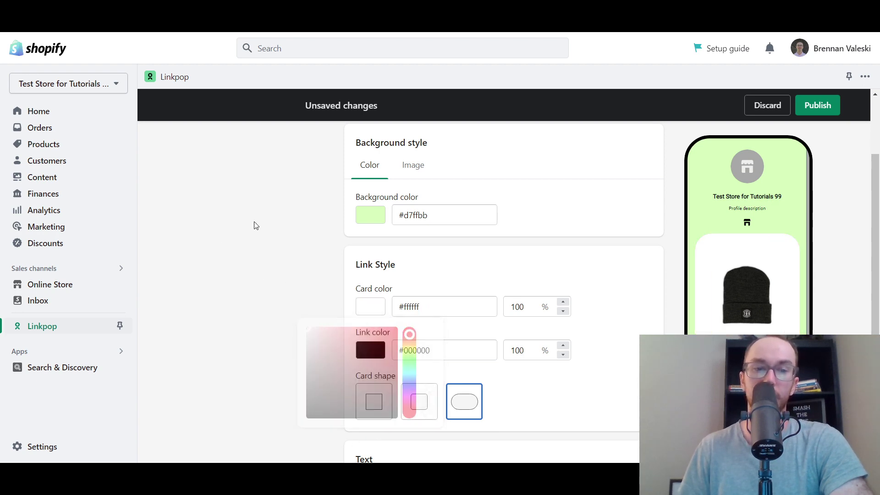
Keep the light-green background colour rather than an image, and publish the style
{"action": "scroll", "coordinate": [361, 303], "scroll_direction": "up", "scroll_amount": 3}
{"action": "left_click", "coordinate": [414, 277]}
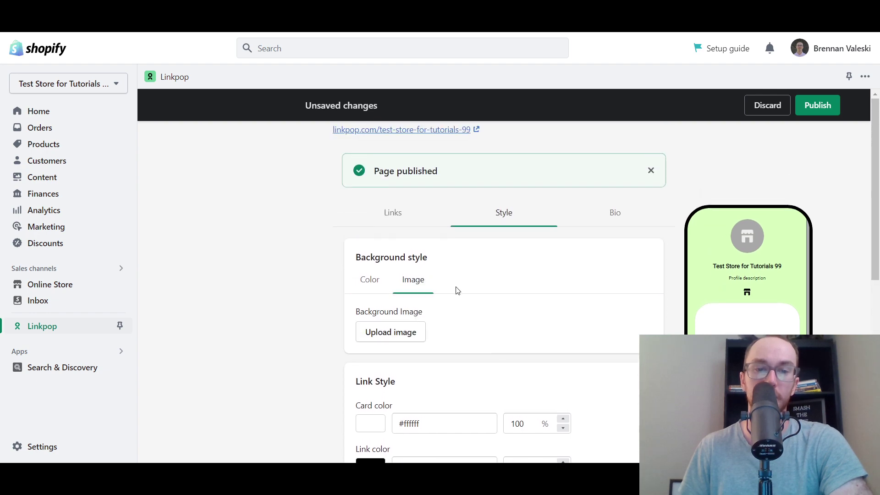
{"action": "scroll", "coordinate": [405, 285], "scroll_direction": "down", "scroll_amount": 1}
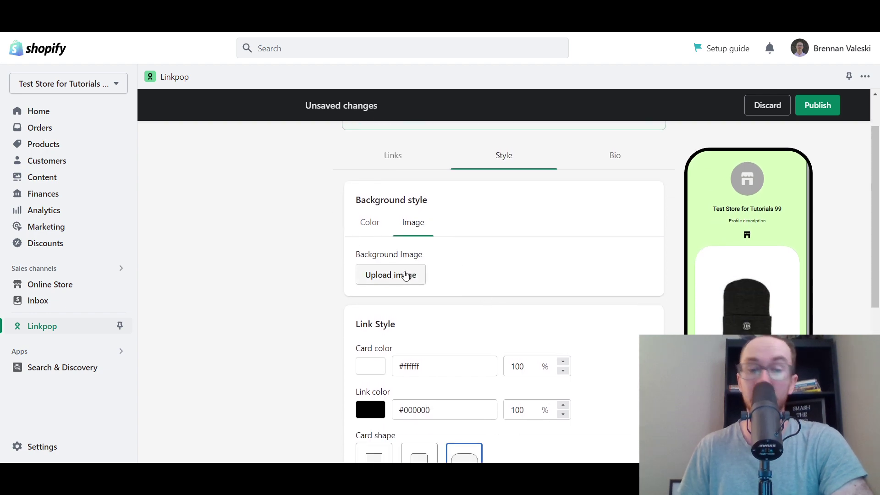
{"action": "left_click", "coordinate": [369, 223]}
{"action": "scroll", "coordinate": [609, 369], "scroll_direction": "down", "scroll_amount": 6}
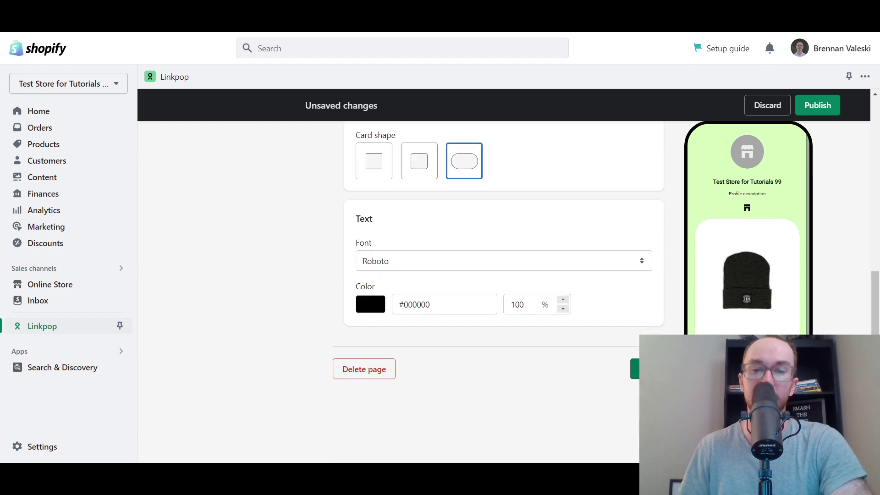
{"action": "left_click", "coordinate": [635, 369]}
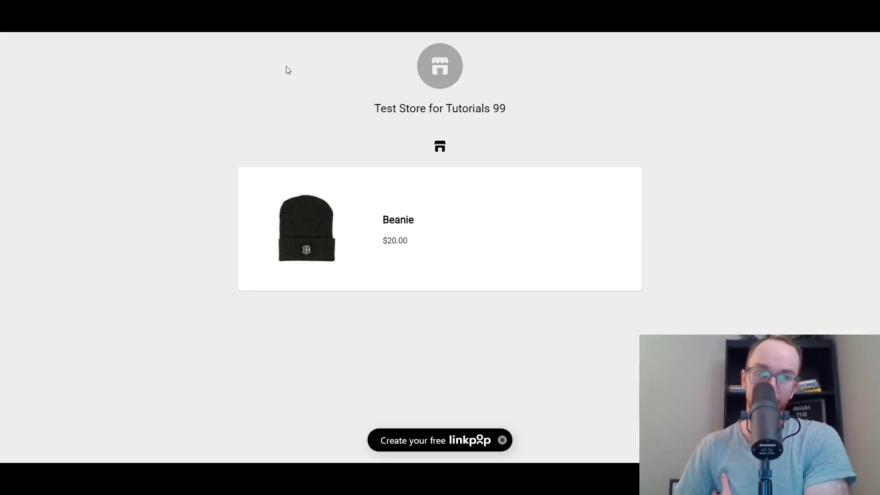
Reload the live Linkpop page to check the new style, then return to the editor's Bio settings
{"action": "left_click", "coordinate": [46, 16]}
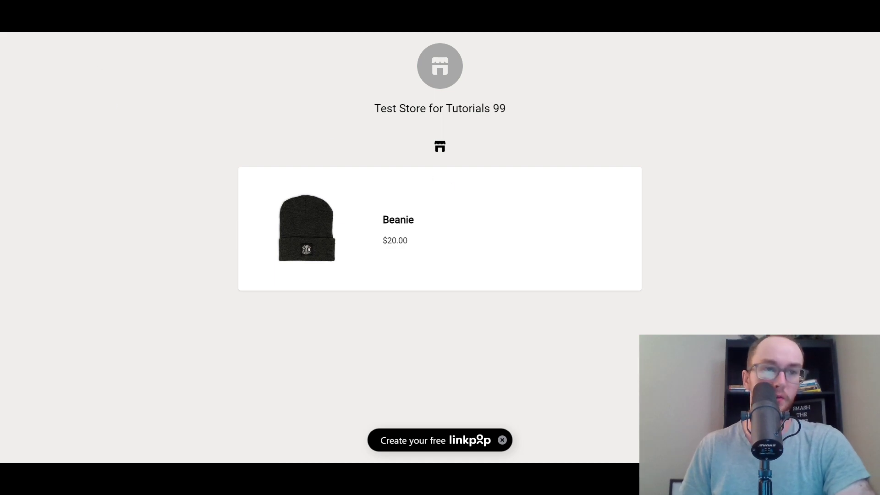
{"action": "left_click", "coordinate": [46, 16]}
{"action": "left_click", "coordinate": [46, 16]}
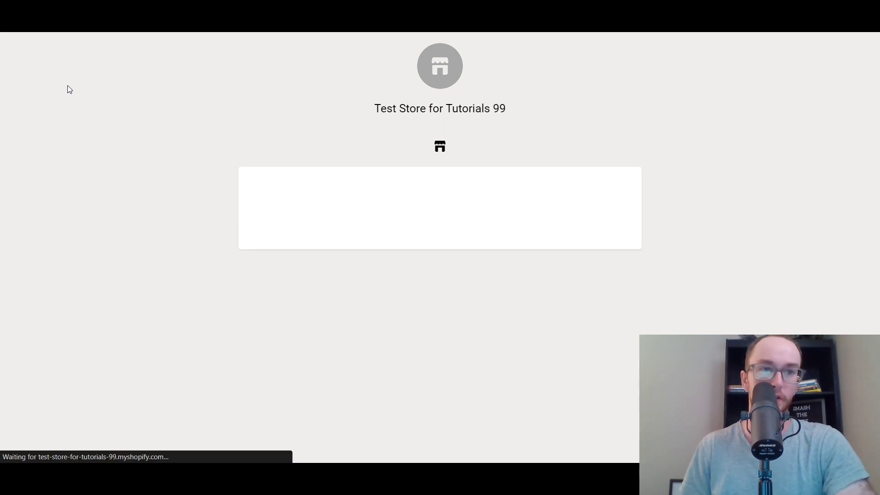
{"action": "key", "text": "ctrl+w"}
{"action": "scroll", "coordinate": [556, 331], "scroll_direction": "up", "scroll_amount": 10}
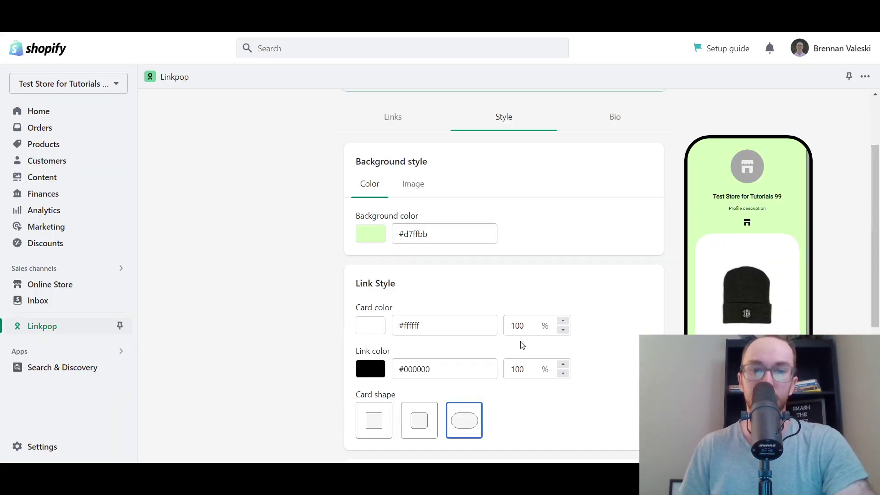
{"action": "left_click", "coordinate": [607, 213]}
Enter 'test description here' as the Linkpop profile description
{"action": "scroll", "coordinate": [494, 299], "scroll_direction": "down", "scroll_amount": 4}
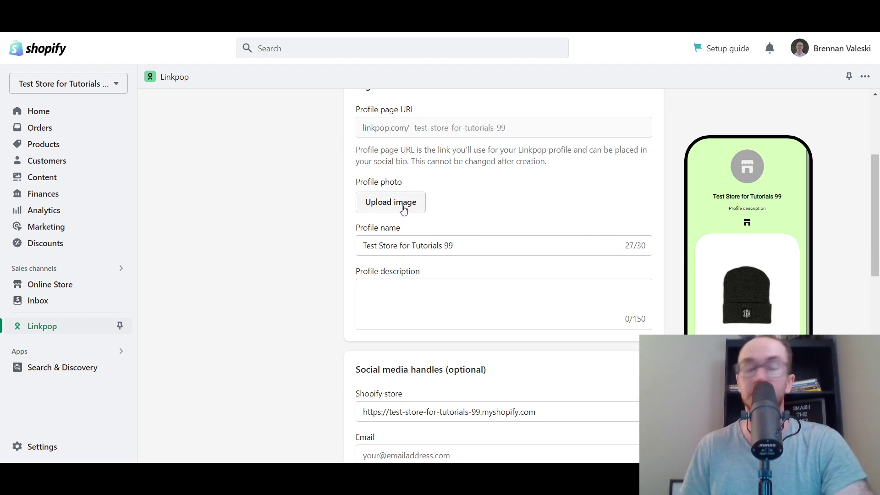
{"action": "left_click", "coordinate": [424, 283]}
{"action": "type", "text": "test "}
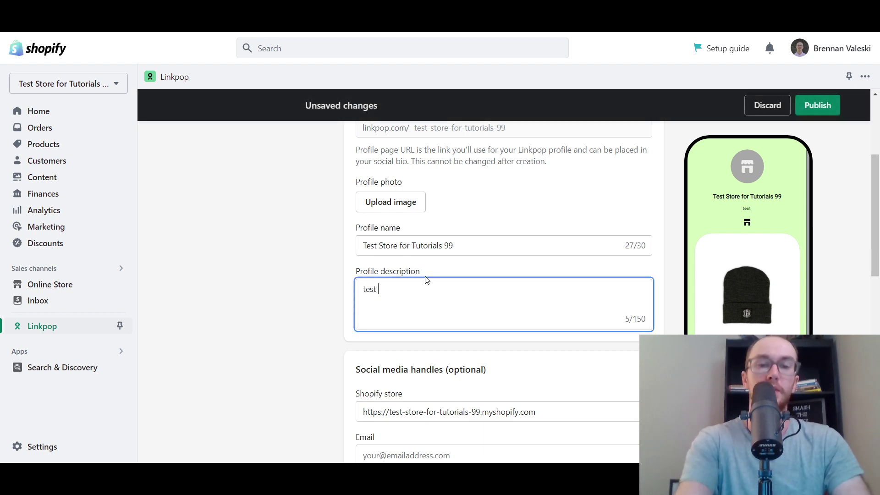
{"action": "type", "text": "description "}
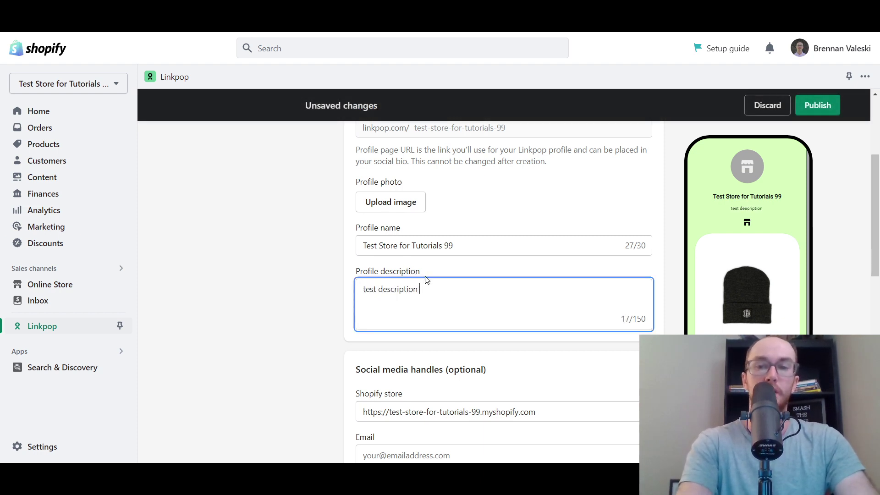
{"action": "type", "text": "here"}
{"action": "left_click", "coordinate": [541, 248]}
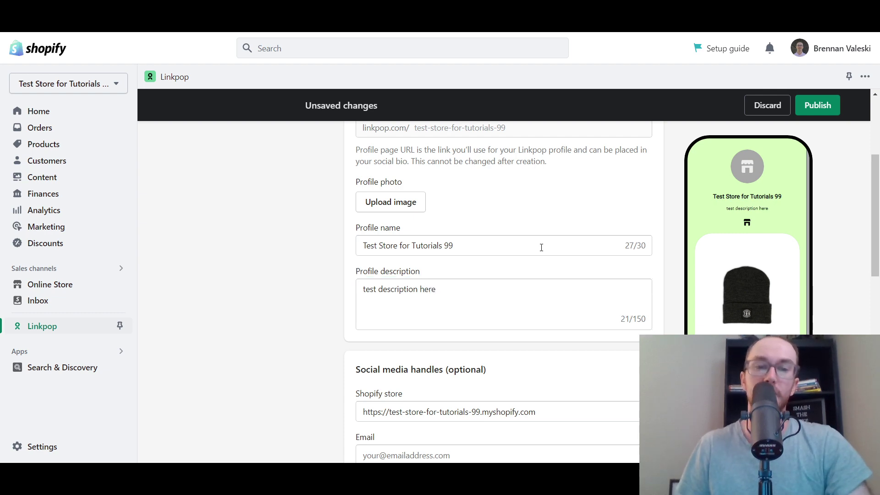
{"action": "scroll", "coordinate": [569, 260], "scroll_direction": "down", "scroll_amount": 1}
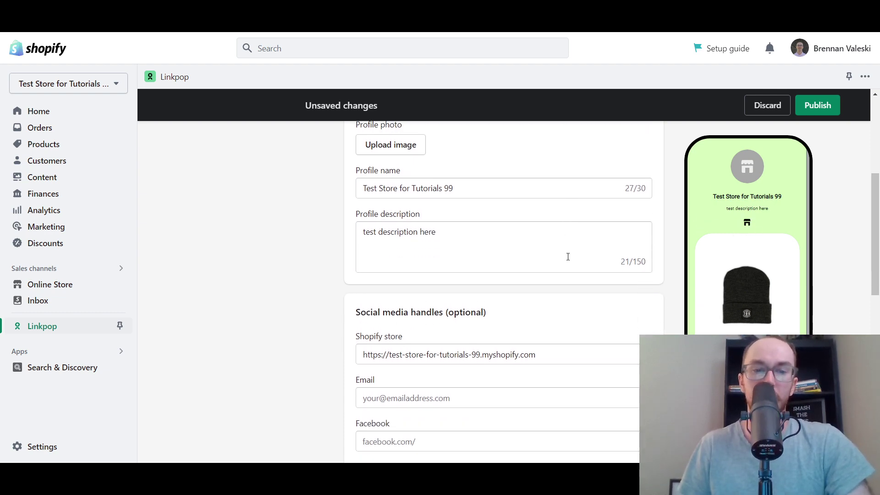
{"action": "scroll", "coordinate": [568, 257], "scroll_direction": "down", "scroll_amount": 1}
Leave all social media handles empty except the Shopify store, then save the profile
{"action": "scroll", "coordinate": [578, 253], "scroll_direction": "down", "scroll_amount": 1}
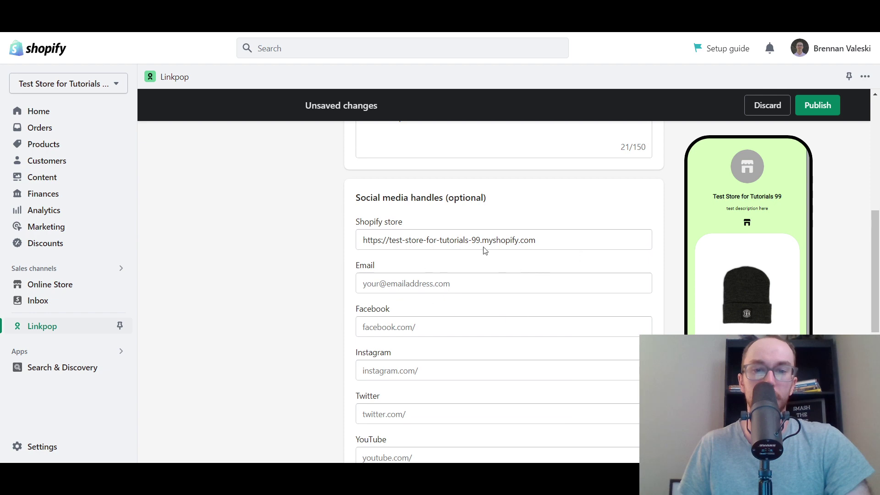
{"action": "scroll", "coordinate": [620, 234], "scroll_direction": "down", "scroll_amount": 1}
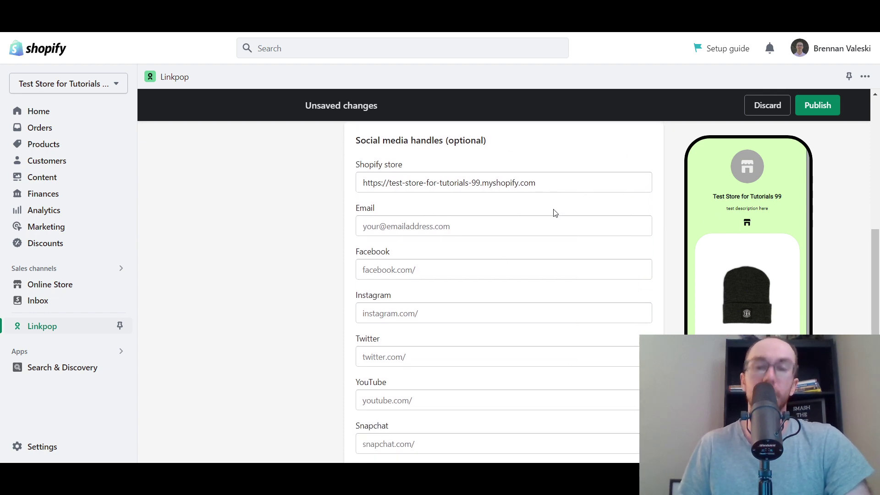
{"action": "scroll", "coordinate": [545, 256], "scroll_direction": "down", "scroll_amount": 1}
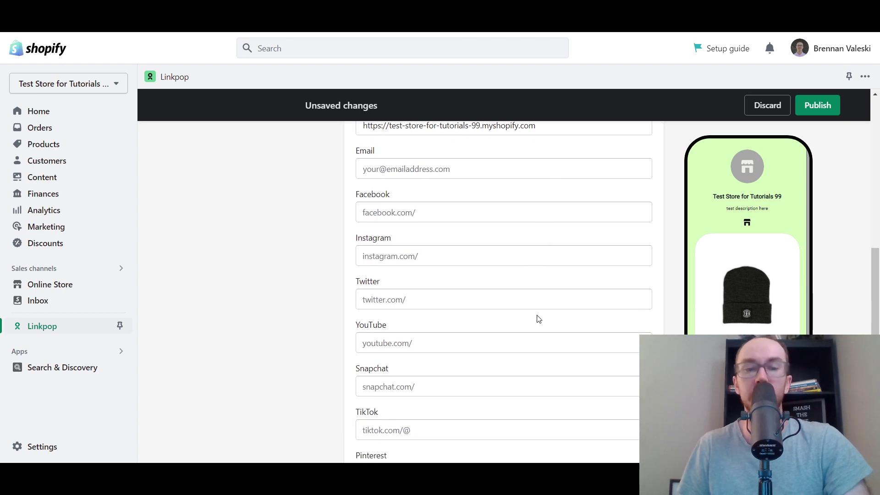
{"action": "scroll", "coordinate": [538, 319], "scroll_direction": "down", "scroll_amount": 2}
{"action": "scroll", "coordinate": [536, 321], "scroll_direction": "down", "scroll_amount": 2}
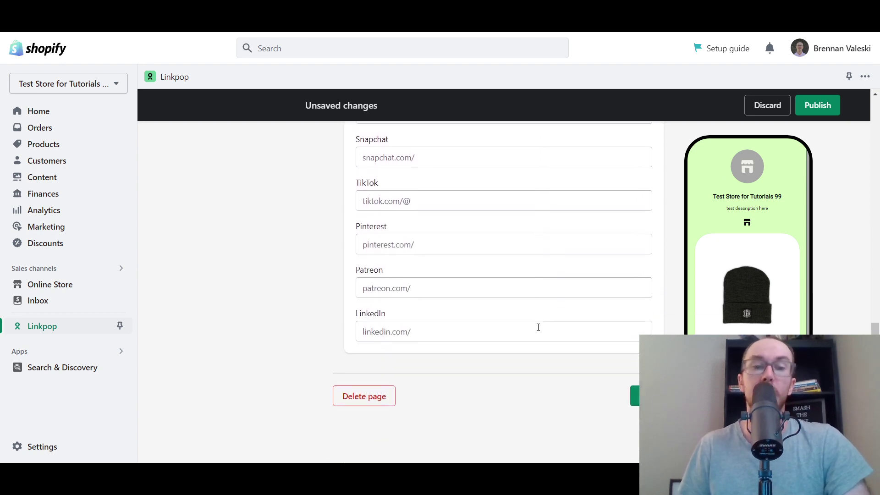
{"action": "scroll", "coordinate": [517, 355], "scroll_direction": "up", "scroll_amount": 4}
{"action": "scroll", "coordinate": [515, 354], "scroll_direction": "up", "scroll_amount": 1}
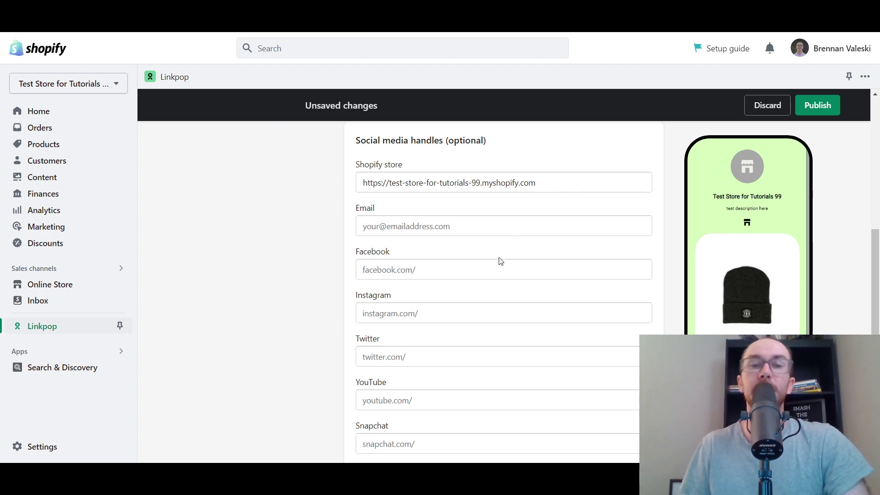
{"action": "scroll", "coordinate": [444, 266], "scroll_direction": "down", "scroll_amount": 1}
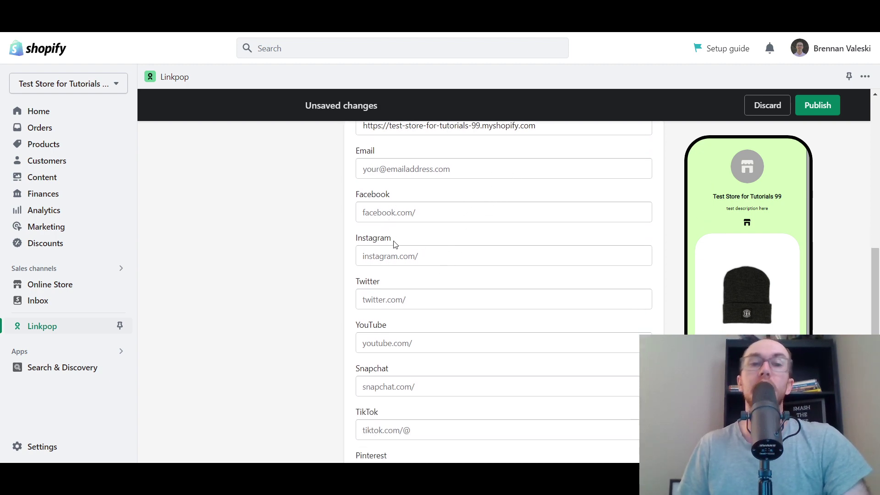
{"action": "scroll", "coordinate": [393, 275], "scroll_direction": "down", "scroll_amount": 2}
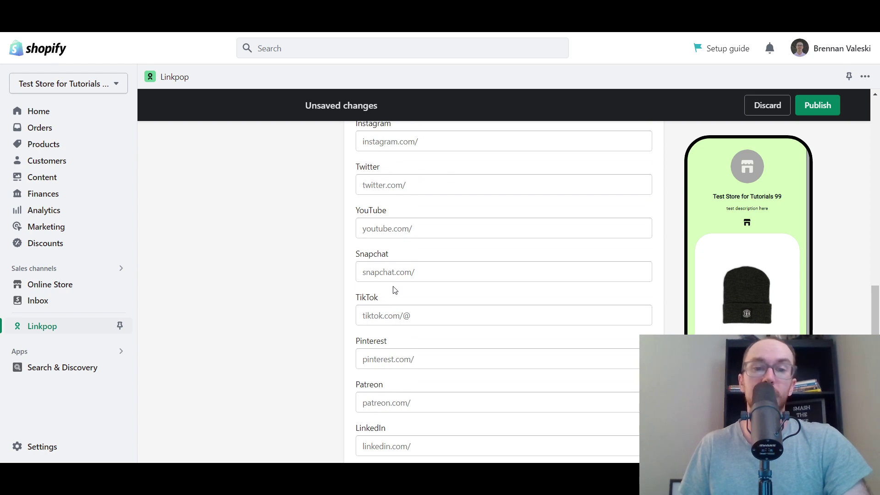
{"action": "scroll", "coordinate": [393, 290], "scroll_direction": "down", "scroll_amount": 1}
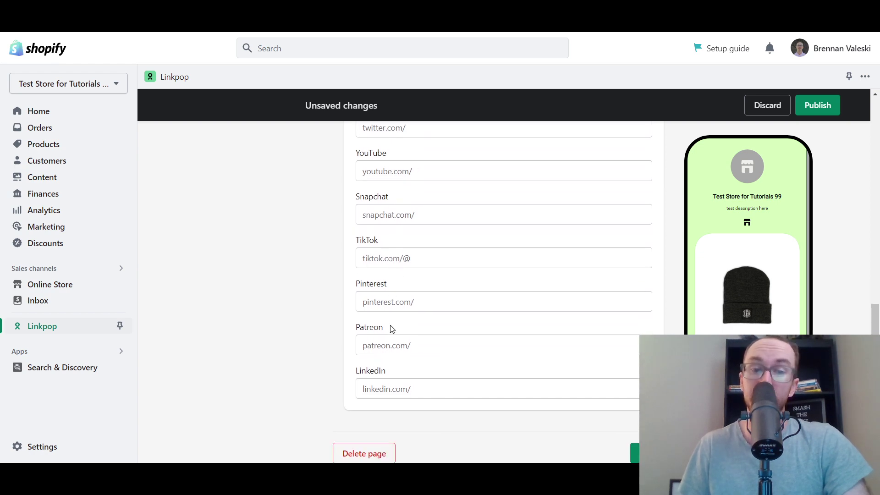
{"action": "scroll", "coordinate": [513, 354], "scroll_direction": "down", "scroll_amount": 1}
{"action": "scroll", "coordinate": [513, 355], "scroll_direction": "up", "scroll_amount": 3}
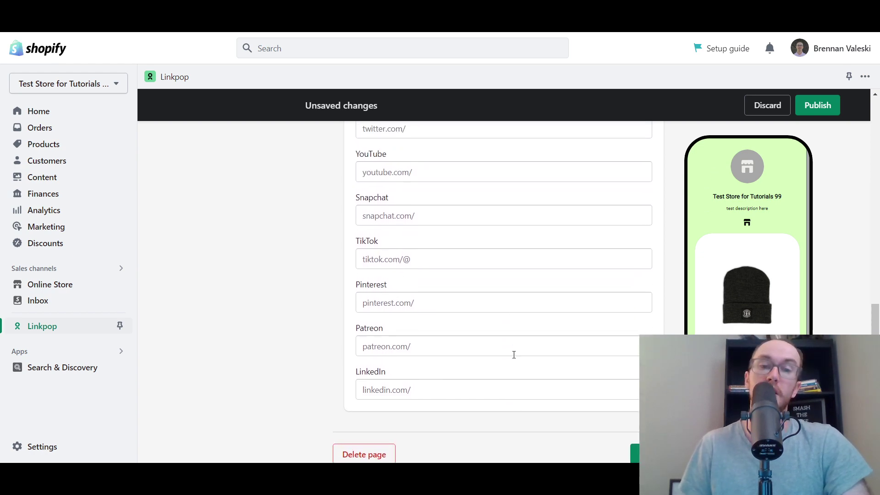
{"action": "scroll", "coordinate": [514, 355], "scroll_direction": "up", "scroll_amount": 3}
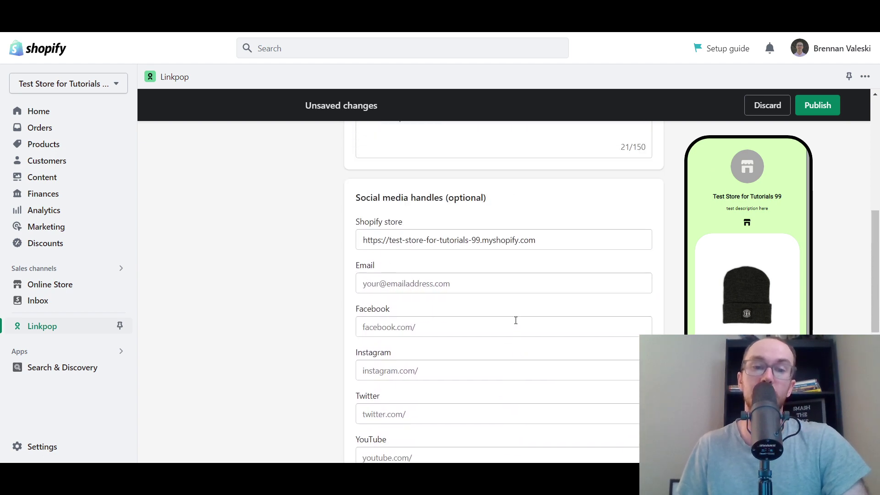
{"action": "scroll", "coordinate": [514, 320], "scroll_direction": "up", "scroll_amount": 2}
{"action": "scroll", "coordinate": [515, 318], "scroll_direction": "down", "scroll_amount": 8}
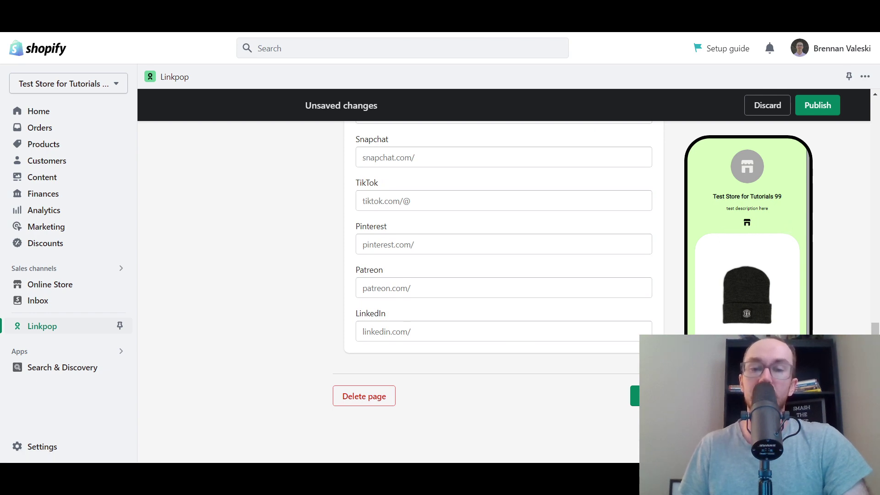
{"action": "left_click", "coordinate": [650, 396]}
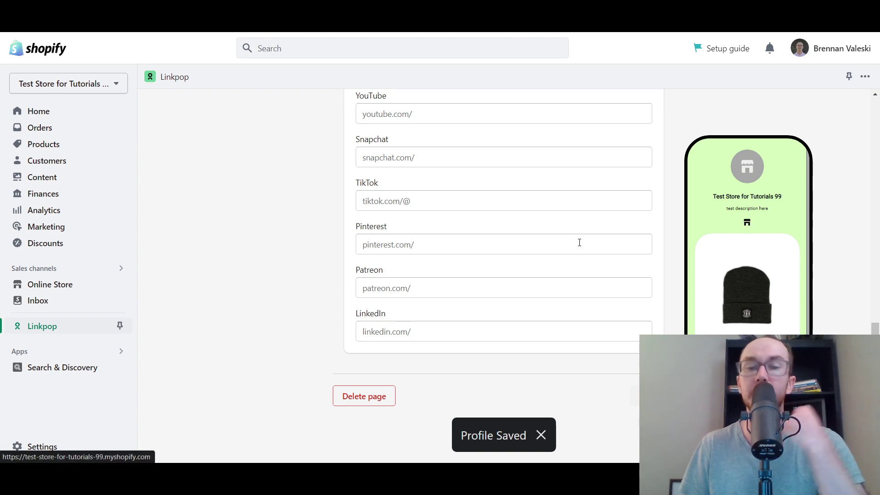
Scroll the editor to confirm the Profile Saved toast and Page published banner
{"action": "scroll", "coordinate": [575, 247], "scroll_direction": "up", "scroll_amount": 3}
{"action": "scroll", "coordinate": [571, 251], "scroll_direction": "up", "scroll_amount": 8}
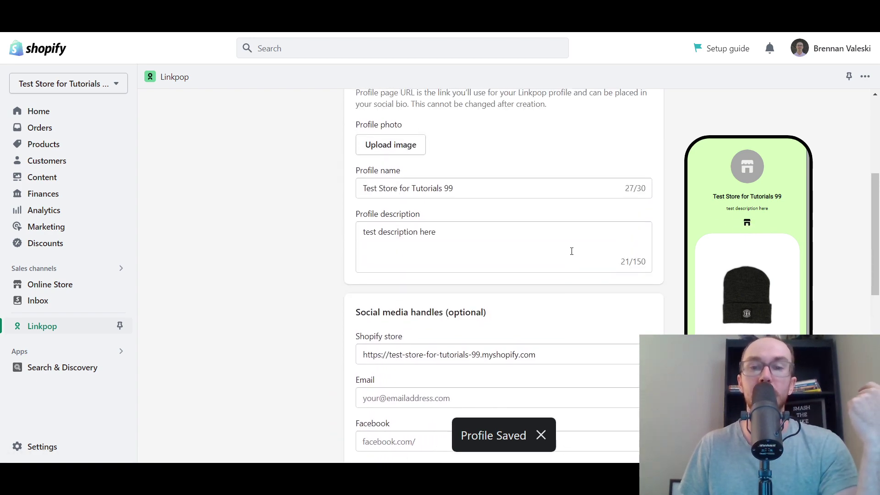
{"action": "scroll", "coordinate": [528, 305], "scroll_direction": "down", "scroll_amount": 1}
{"action": "scroll", "coordinate": [507, 353], "scroll_direction": "down", "scroll_amount": 5}
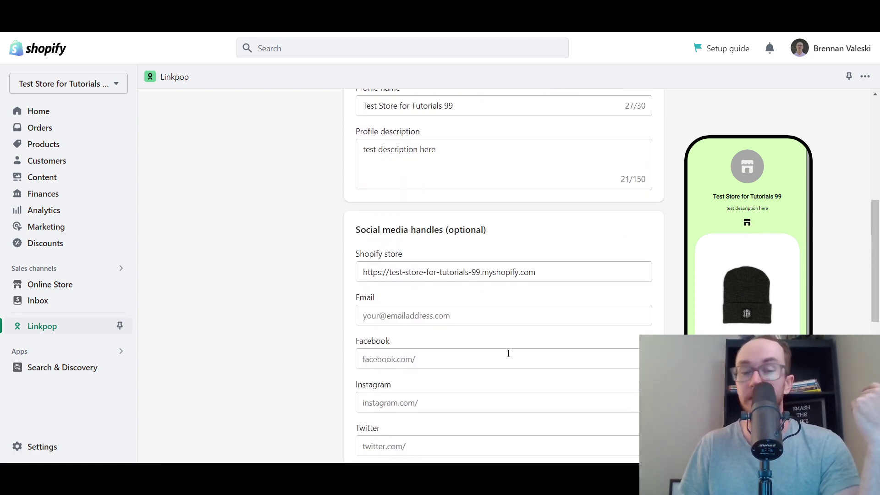
{"action": "scroll", "coordinate": [528, 343], "scroll_direction": "up", "scroll_amount": 2}
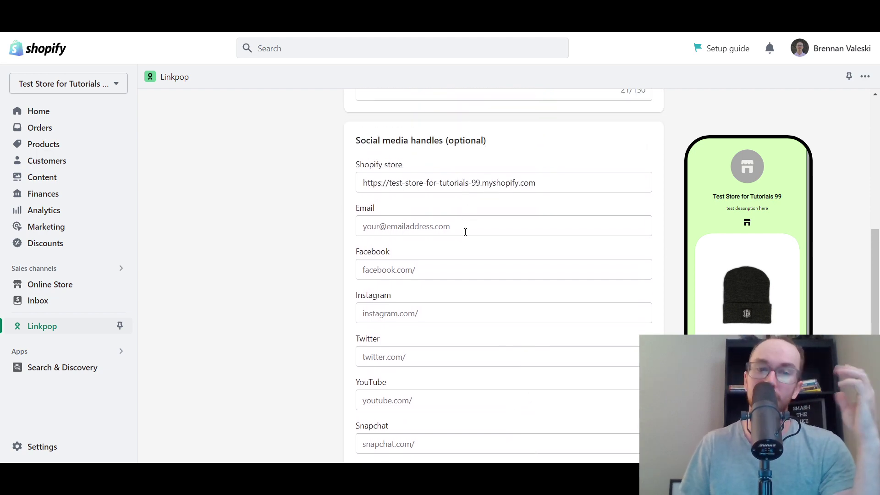
{"action": "scroll", "coordinate": [463, 232], "scroll_direction": "up", "scroll_amount": 7}
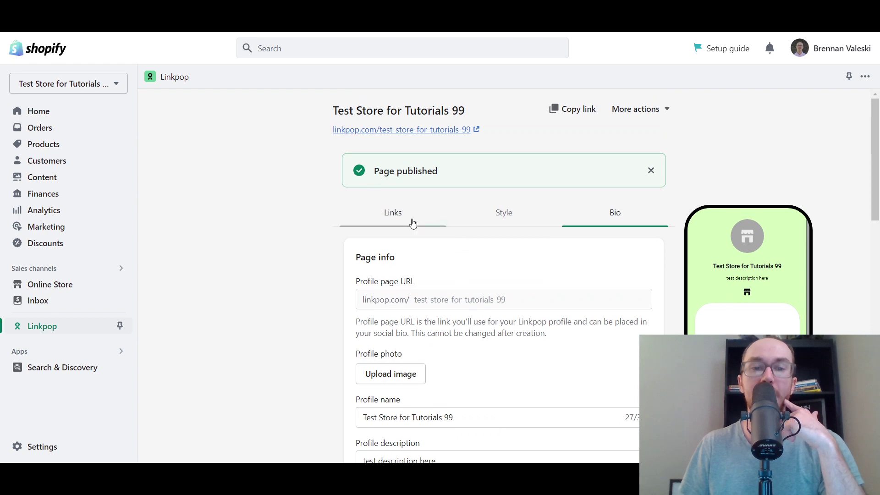
Add a new custom link titled 'shop my store' in the Links tab
{"action": "left_click", "coordinate": [403, 209]}
{"action": "scroll", "coordinate": [295, 281], "scroll_direction": "down", "scroll_amount": 3}
{"action": "left_click", "coordinate": [376, 247]}
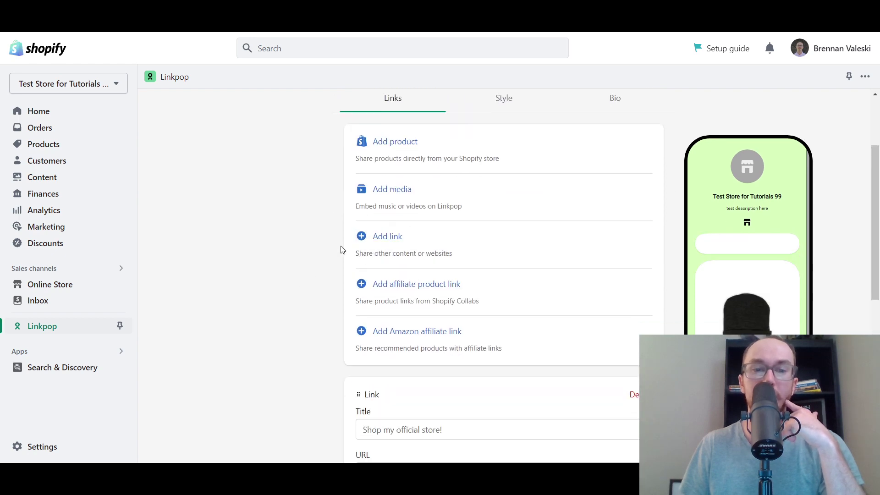
{"action": "scroll", "coordinate": [303, 285], "scroll_direction": "down", "scroll_amount": 3}
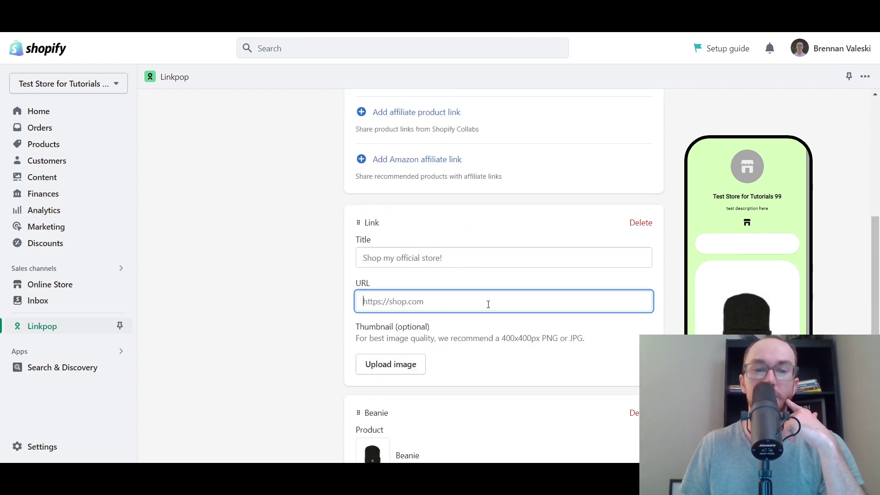
{"action": "left_click", "coordinate": [452, 300]}
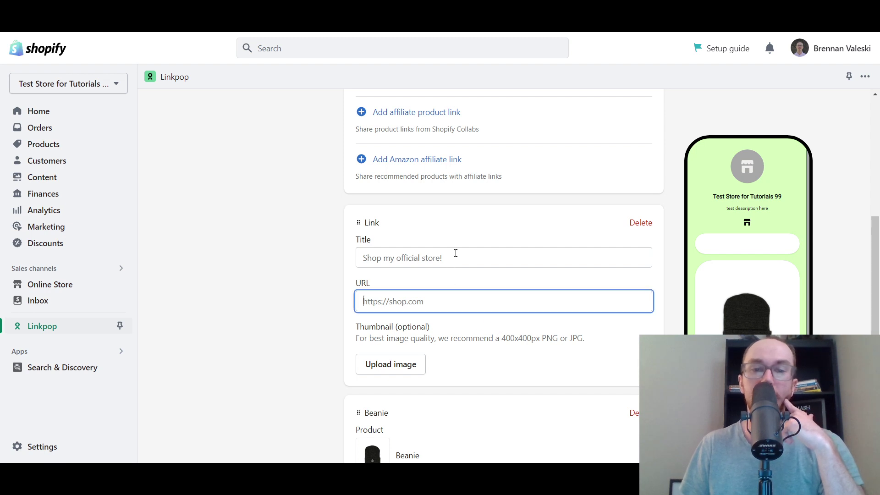
{"action": "left_click", "coordinate": [456, 252]}
{"action": "type", "text": "shop"}
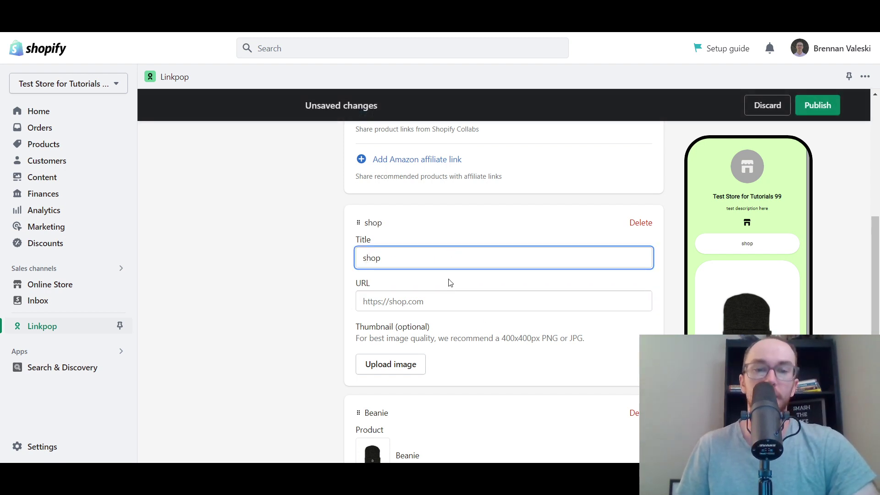
{"action": "type", "text": " my store"}
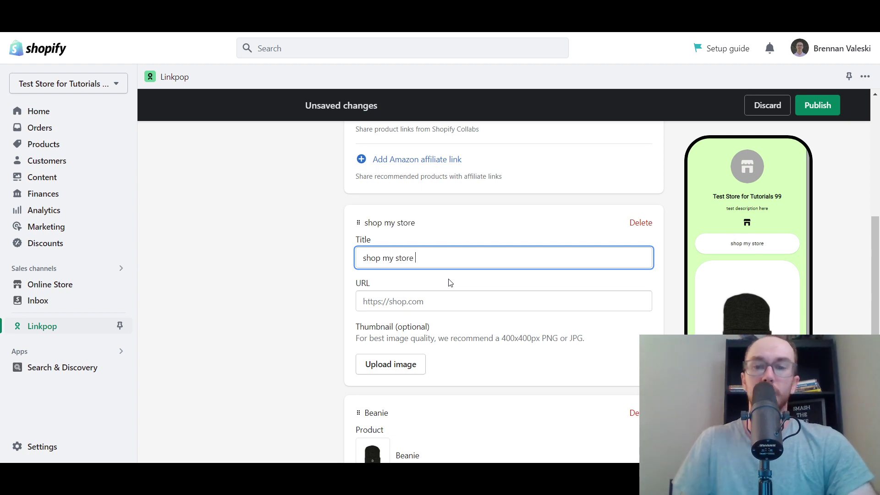
{"action": "left_click", "coordinate": [450, 283]}
Set the link URL to the profile address linkpop.com/test-store-for-tutorials-99
{"action": "scroll", "coordinate": [449, 281], "scroll_direction": "up", "scroll_amount": 2}
{"action": "scroll", "coordinate": [449, 275], "scroll_direction": "up", "scroll_amount": 4}
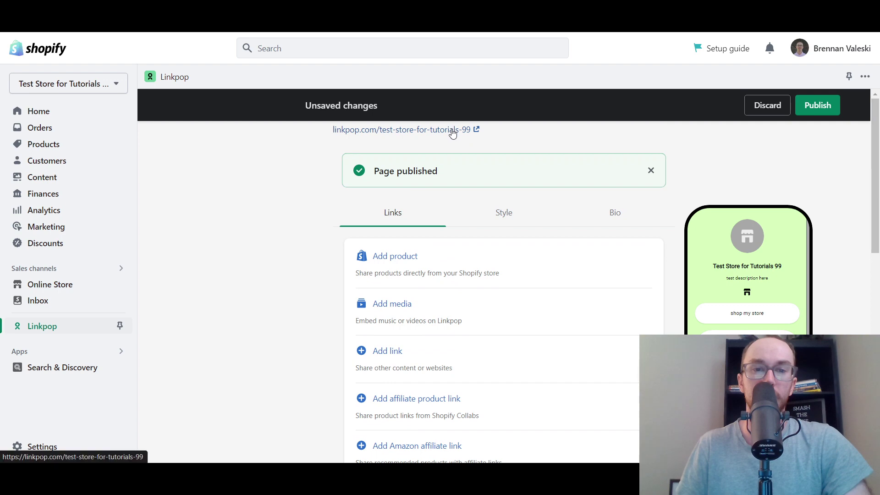
{"action": "right_click", "coordinate": [451, 130]}
{"action": "left_click", "coordinate": [488, 197]}
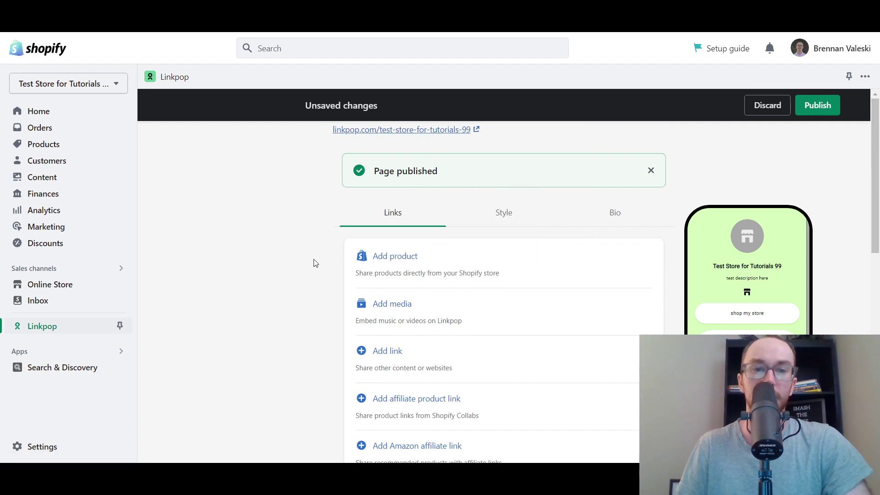
{"action": "scroll", "coordinate": [314, 262], "scroll_direction": "down", "scroll_amount": 6}
{"action": "left_click", "coordinate": [403, 304]}
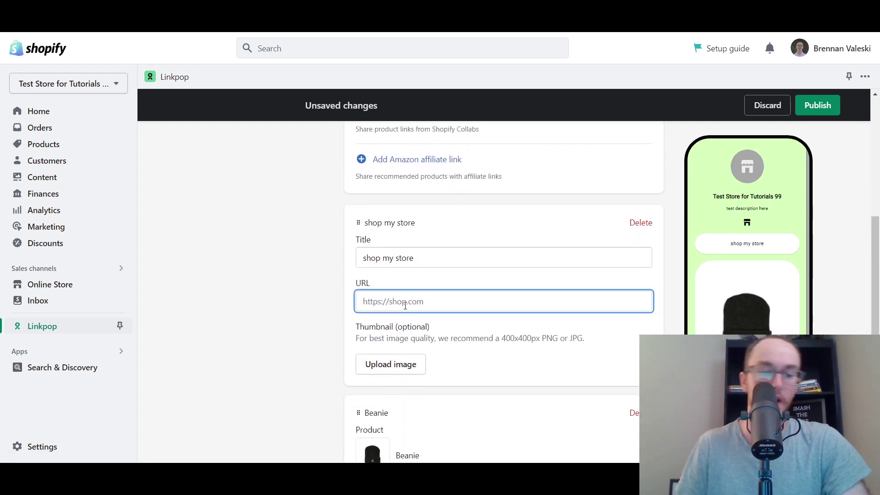
{"action": "left_click", "coordinate": [208, 322]}
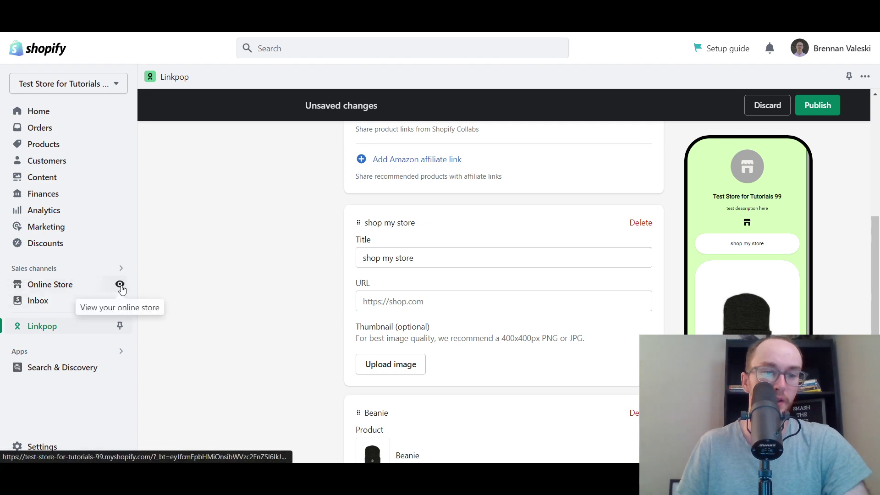
{"action": "right_click", "coordinate": [121, 287]}
{"action": "left_click", "coordinate": [272, 255]}
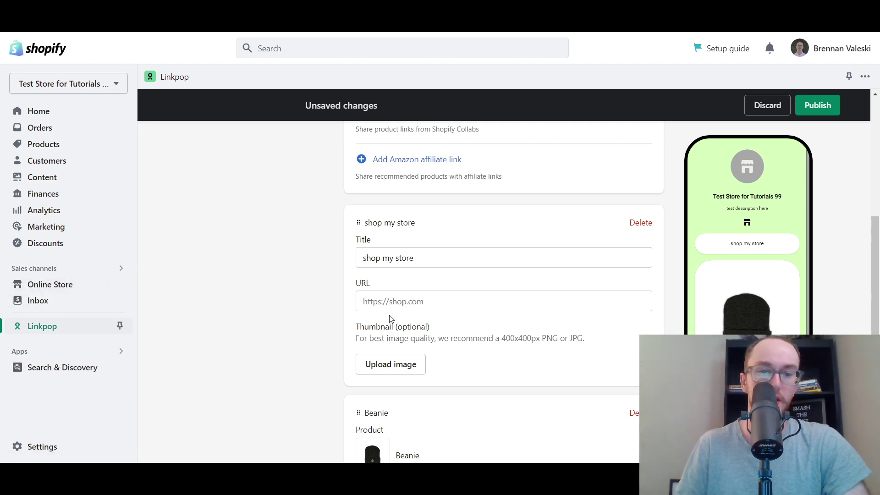
{"action": "left_click", "coordinate": [393, 301]}
{"action": "key", "text": "ctrl+v"}
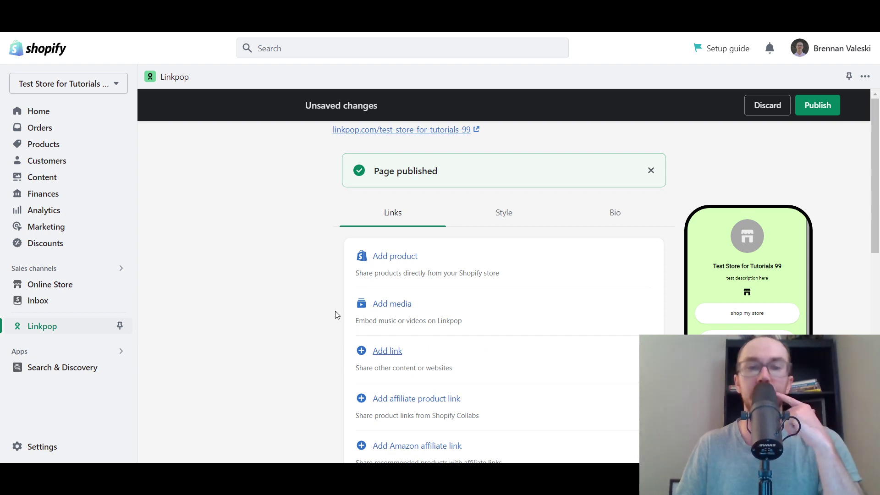
Skip adding a thumbnail image and publish the profile
{"action": "scroll", "coordinate": [320, 316], "scroll_direction": "down", "scroll_amount": 1}
{"action": "scroll", "coordinate": [313, 317], "scroll_direction": "down", "scroll_amount": 10}
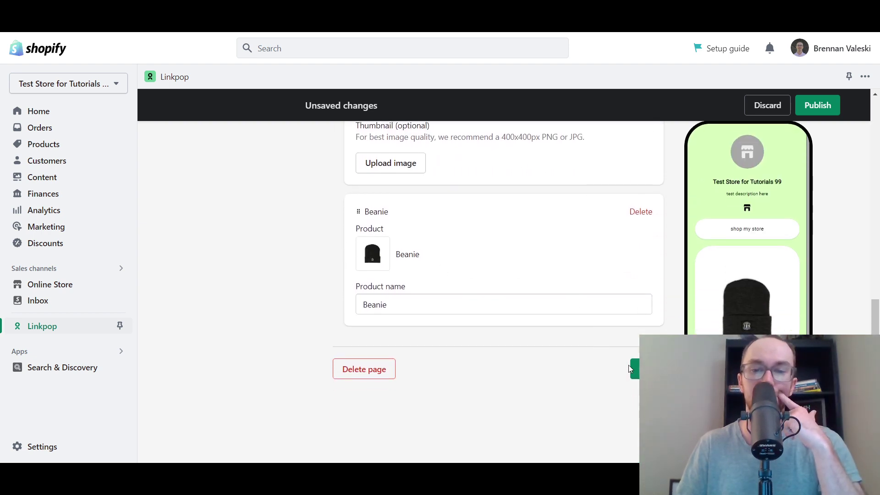
{"action": "left_click", "coordinate": [487, 184]}
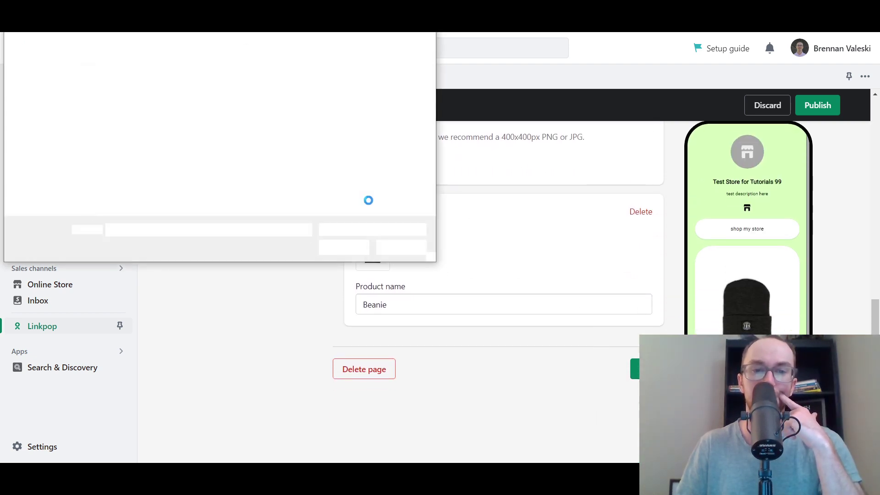
{"action": "left_click", "coordinate": [399, 246]}
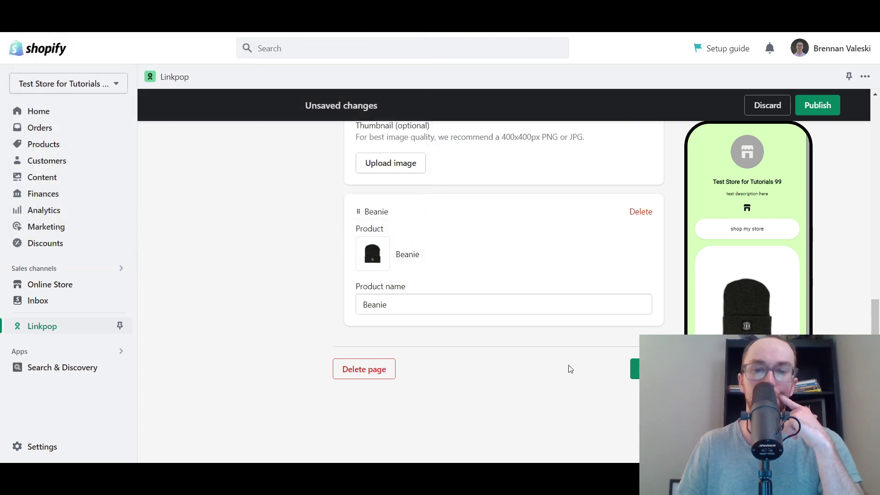
{"action": "left_click", "coordinate": [644, 369]}
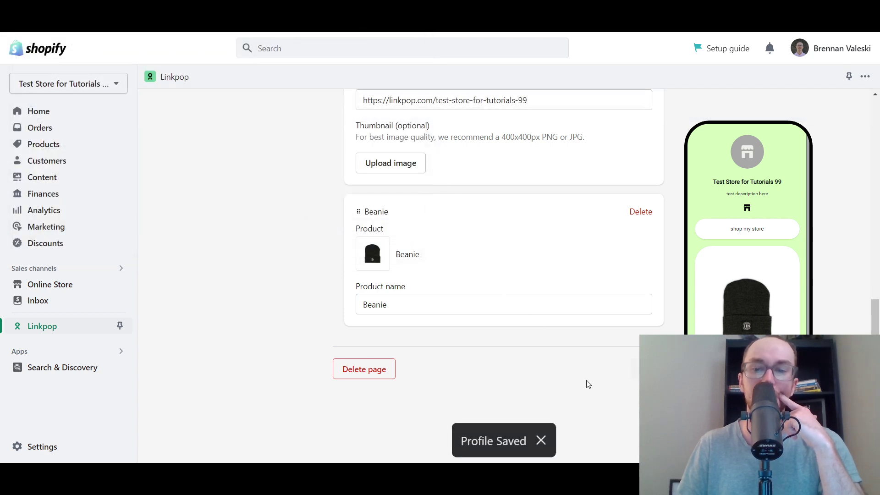
{"action": "scroll", "coordinate": [283, 276], "scroll_direction": "up", "scroll_amount": 3}
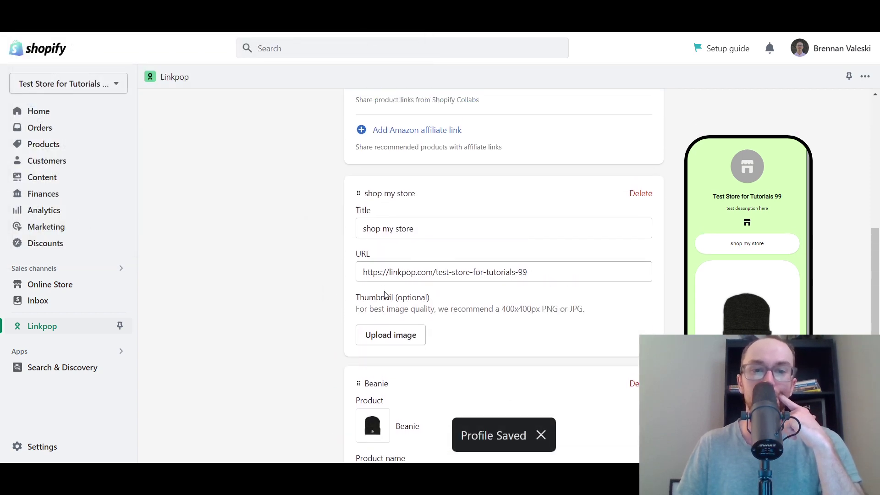
{"action": "scroll", "coordinate": [314, 310], "scroll_direction": "down", "scroll_amount": 3}
{"action": "scroll", "coordinate": [315, 311], "scroll_direction": "up", "scroll_amount": 8}
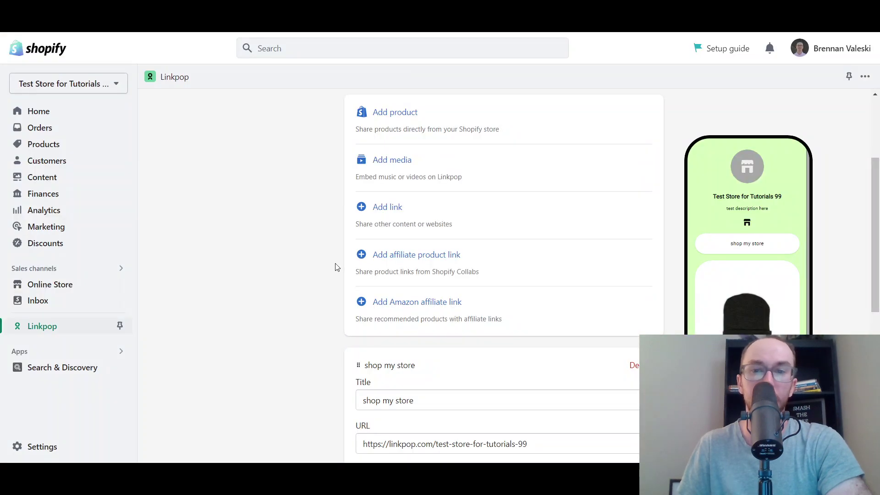
{"action": "scroll", "coordinate": [334, 266], "scroll_direction": "down", "scroll_amount": 1}
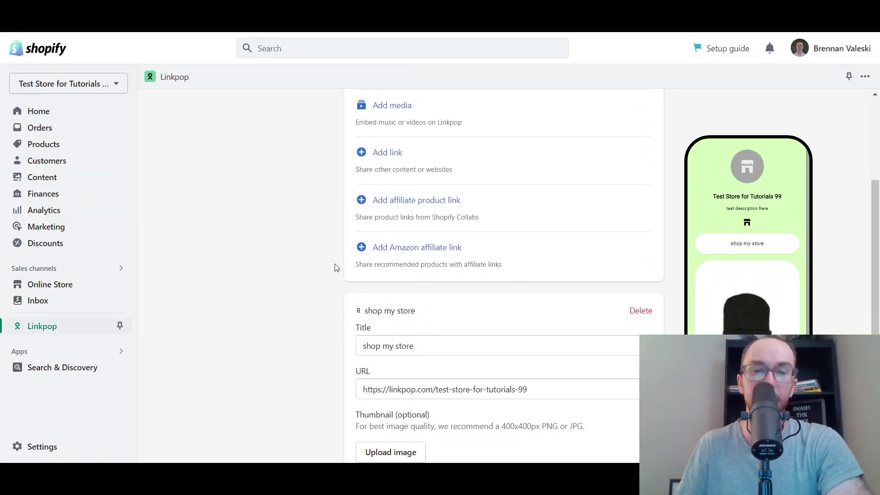
Add an empty Media block to the Links list for a YouTube or Spotify URL
{"action": "left_click_drag", "start_coordinate": [876, 219], "coordinate": [878, 193]}
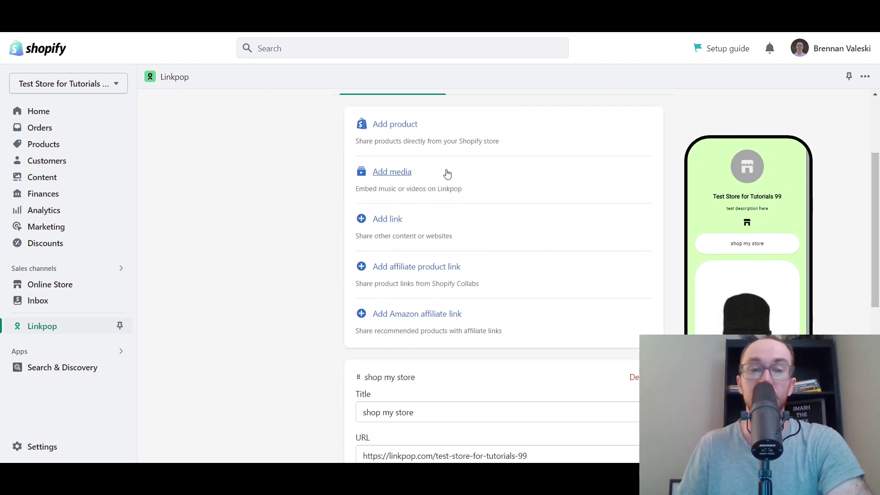
{"action": "left_click", "coordinate": [403, 191]}
{"action": "scroll", "coordinate": [303, 342], "scroll_direction": "down", "scroll_amount": 5}
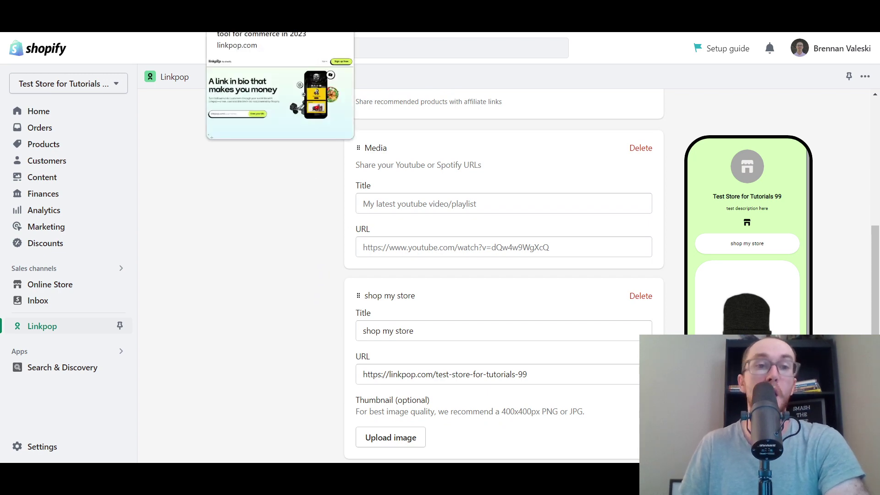
{"action": "left_click", "coordinate": [247, 18]}
{"action": "scroll", "coordinate": [598, 220], "scroll_direction": "down", "scroll_amount": 3}
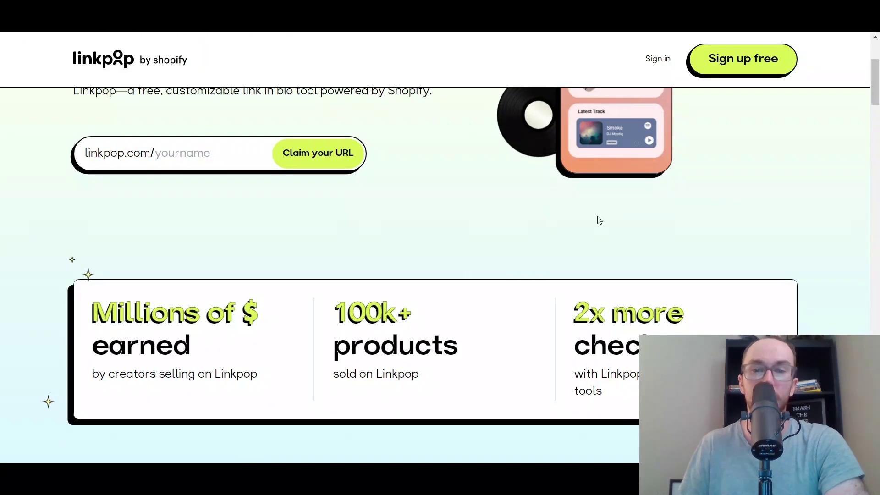
{"action": "scroll", "coordinate": [617, 241], "scroll_direction": "up", "scroll_amount": 2}
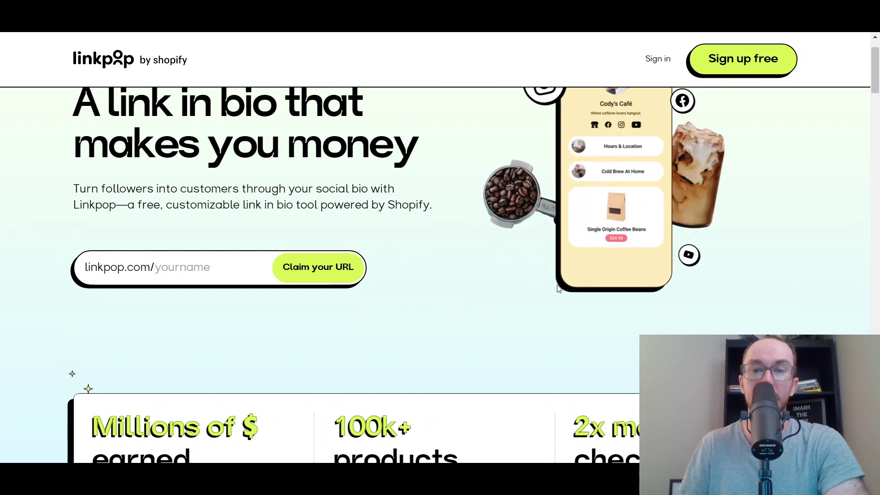
{"action": "scroll", "coordinate": [643, 269], "scroll_direction": "up", "scroll_amount": 1}
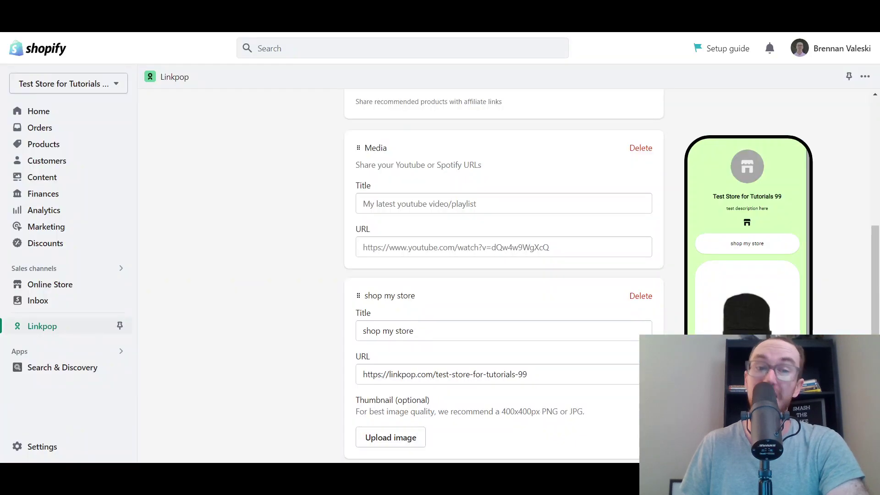
{"action": "scroll", "coordinate": [330, 255], "scroll_direction": "down", "scroll_amount": 3}
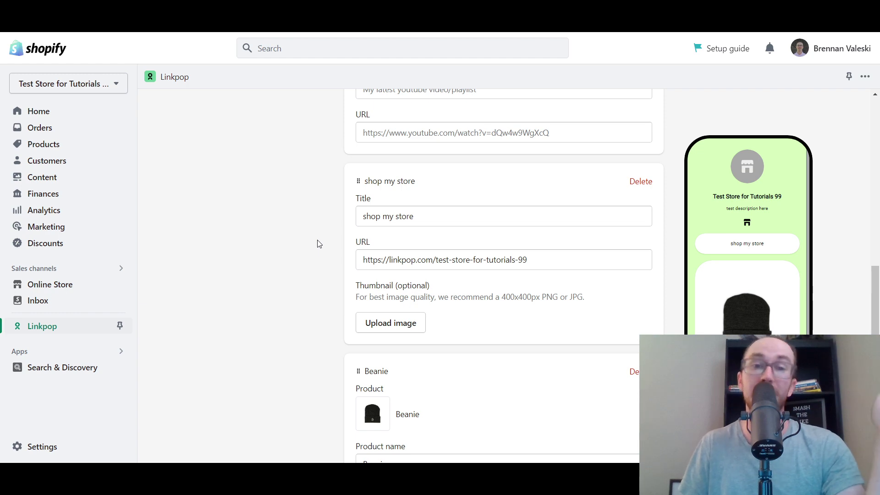
{"action": "scroll", "coordinate": [319, 241], "scroll_direction": "up", "scroll_amount": 15}
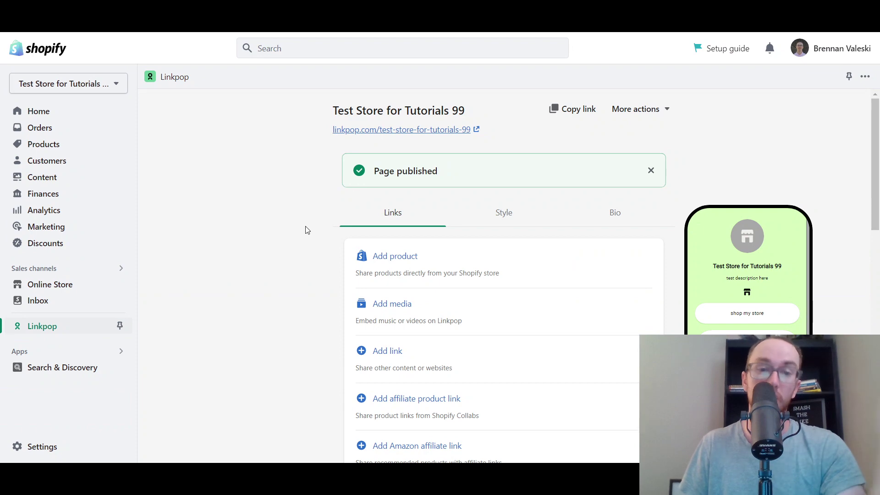
{"action": "scroll", "coordinate": [305, 229], "scroll_direction": "down", "scroll_amount": 6}
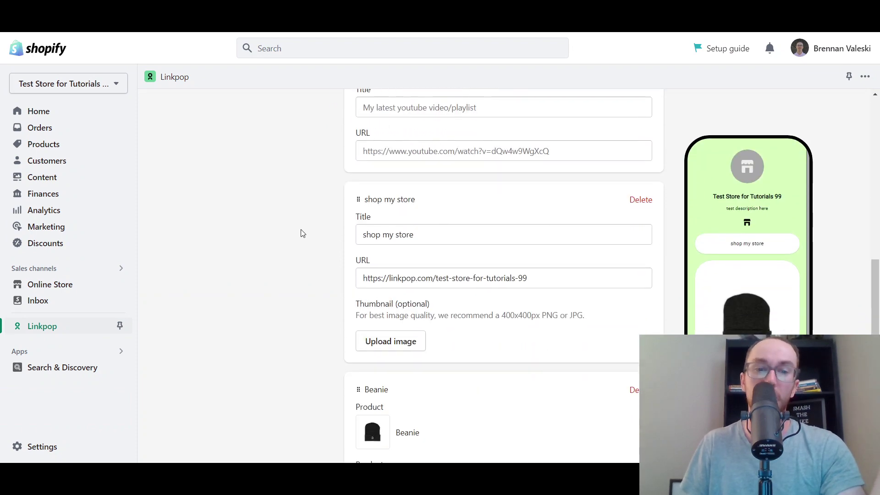
{"action": "scroll", "coordinate": [303, 232], "scroll_direction": "up", "scroll_amount": 6}
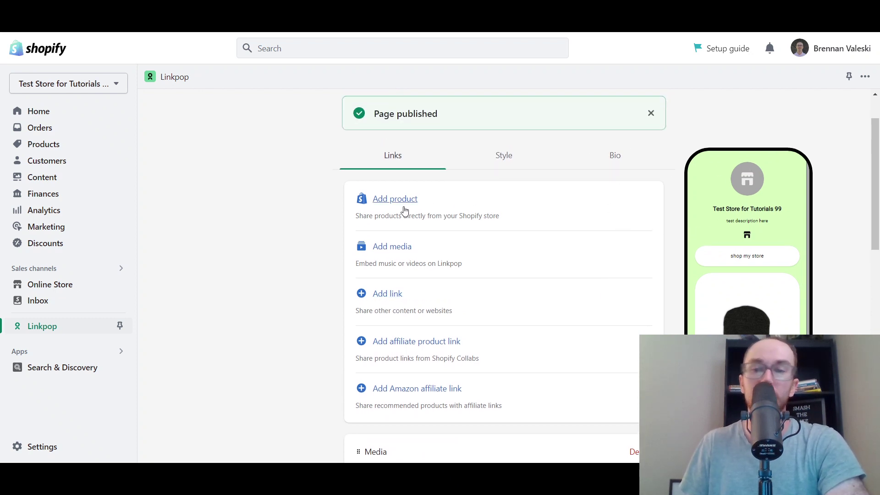
Add a second Media block, then delete the extra Media card
{"action": "left_click", "coordinate": [378, 249]}
{"action": "scroll", "coordinate": [341, 255], "scroll_direction": "down", "scroll_amount": 5}
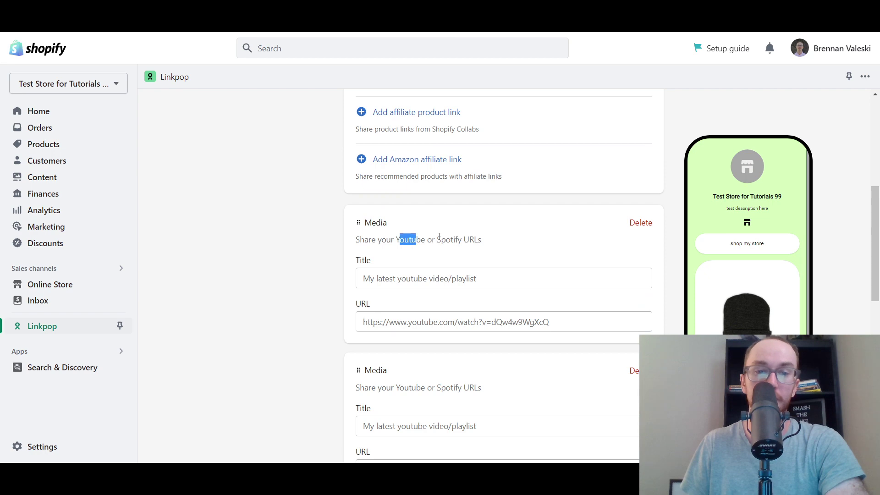
{"action": "left_click", "coordinate": [637, 223]}
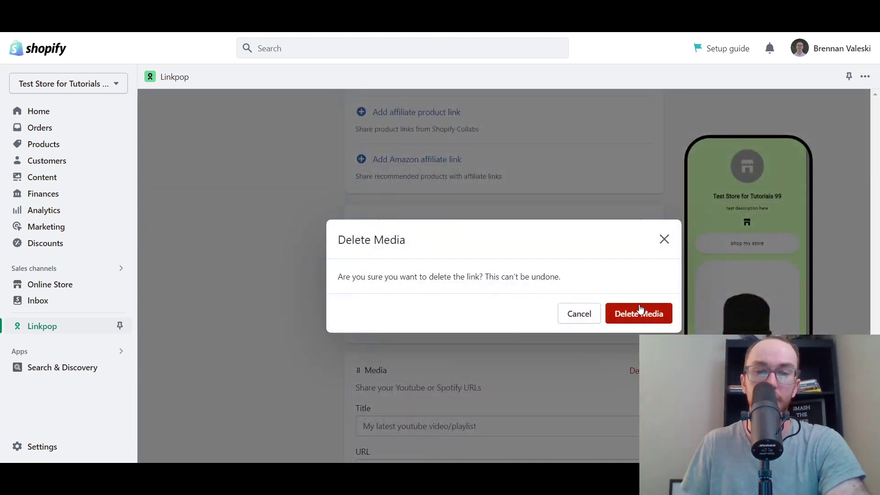
{"action": "left_click", "coordinate": [641, 311]}
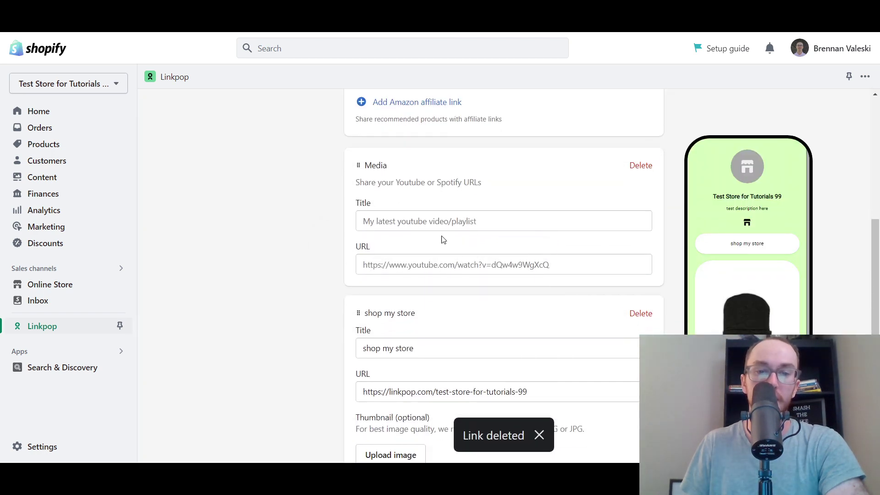
{"action": "left_click_drag", "start_coordinate": [443, 185], "coordinate": [506, 190]}
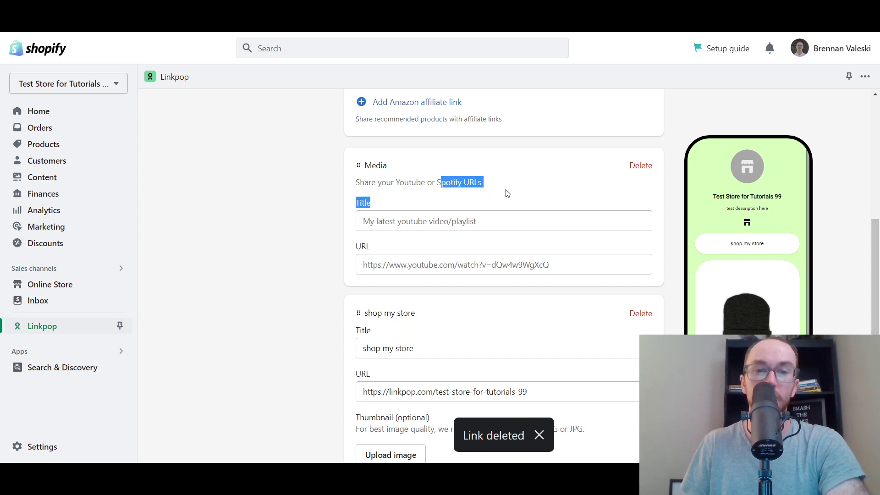
{"action": "left_click", "coordinate": [498, 187]}
{"action": "scroll", "coordinate": [499, 251], "scroll_direction": "down", "scroll_amount": 3}
{"action": "scroll", "coordinate": [433, 199], "scroll_direction": "up", "scroll_amount": 4}
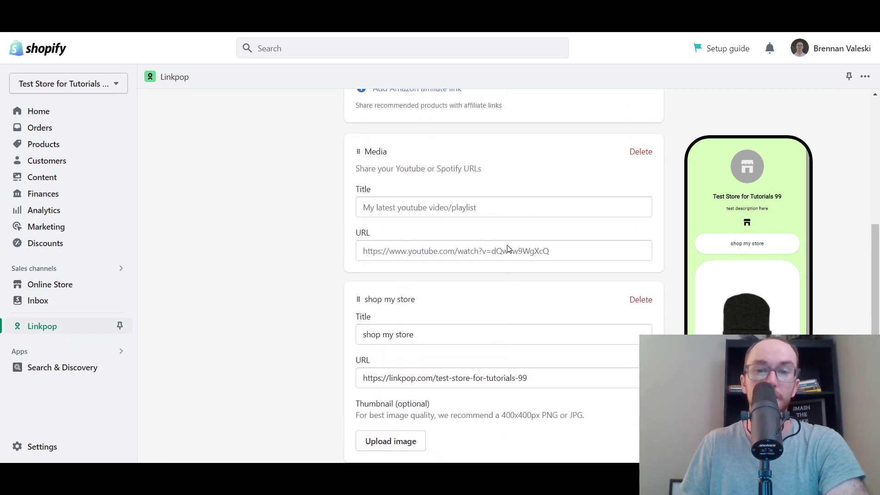
Drag the Media block below 'shop my store' and Beanie above it
{"action": "left_click_drag", "start_coordinate": [357, 228], "coordinate": [301, 250]}
{"action": "scroll", "coordinate": [294, 317], "scroll_direction": "down", "scroll_amount": 4}
{"action": "scroll", "coordinate": [301, 251], "scroll_direction": "up", "scroll_amount": 3}
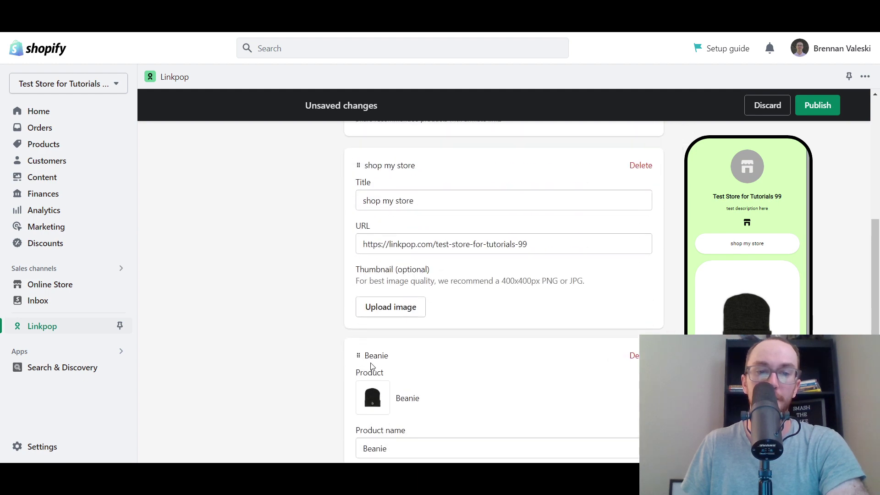
{"action": "left_click_drag", "start_coordinate": [358, 356], "coordinate": [287, 220]}
{"action": "scroll", "coordinate": [300, 222], "scroll_direction": "down", "scroll_amount": 4}
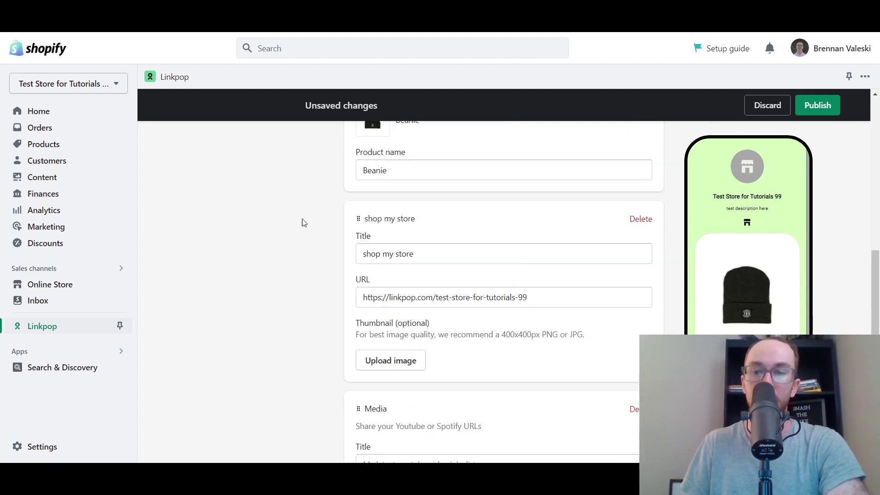
{"action": "scroll", "coordinate": [764, 262], "scroll_direction": "up", "scroll_amount": 4}
{"action": "scroll", "coordinate": [764, 262], "scroll_direction": "up", "scroll_amount": 1}
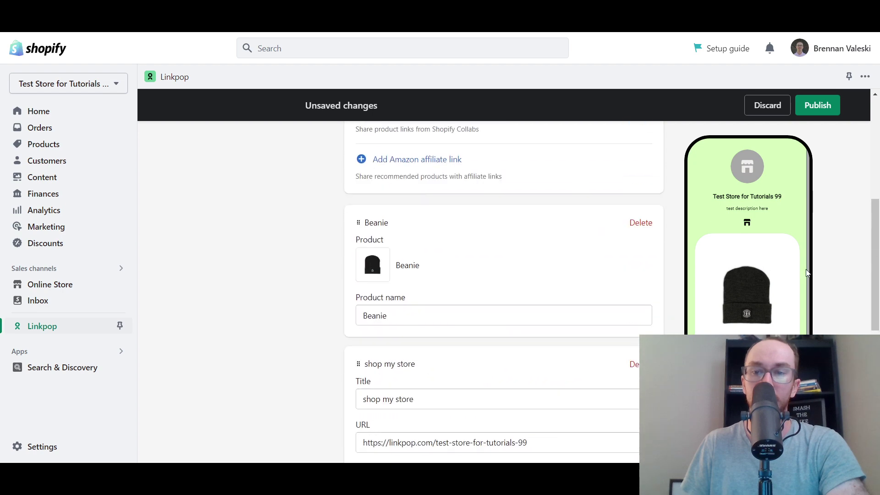
{"action": "left_click_drag", "start_coordinate": [809, 266], "coordinate": [814, 327]}
{"action": "scroll", "coordinate": [813, 327], "scroll_direction": "up", "scroll_amount": 3}
{"action": "scroll", "coordinate": [457, 225], "scroll_direction": "up", "scroll_amount": 3}
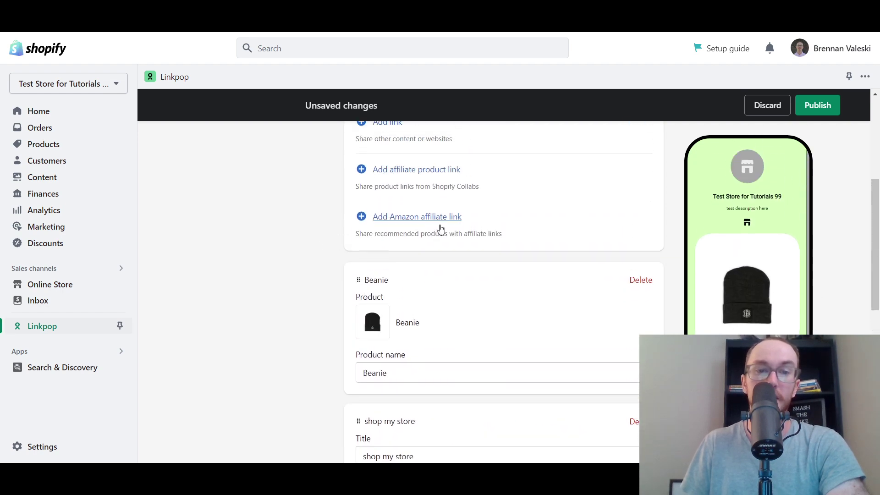
{"action": "left_click", "coordinate": [360, 275]}
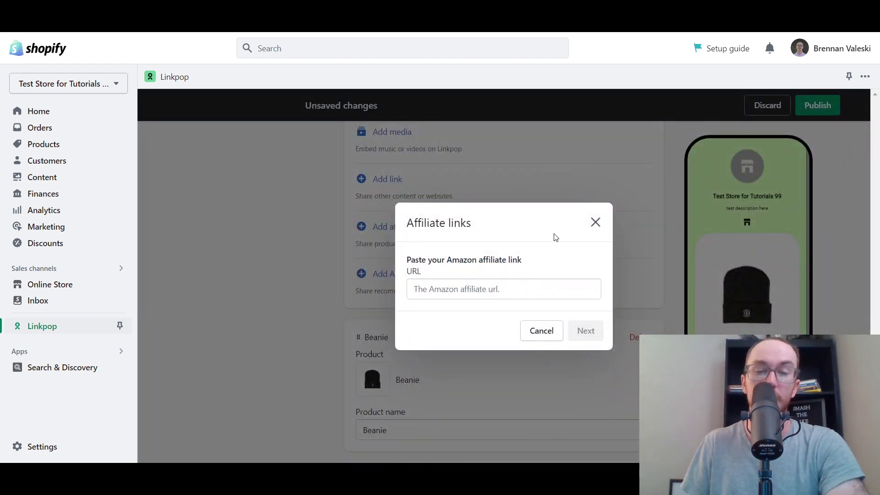
{"action": "left_click", "coordinate": [595, 222]}
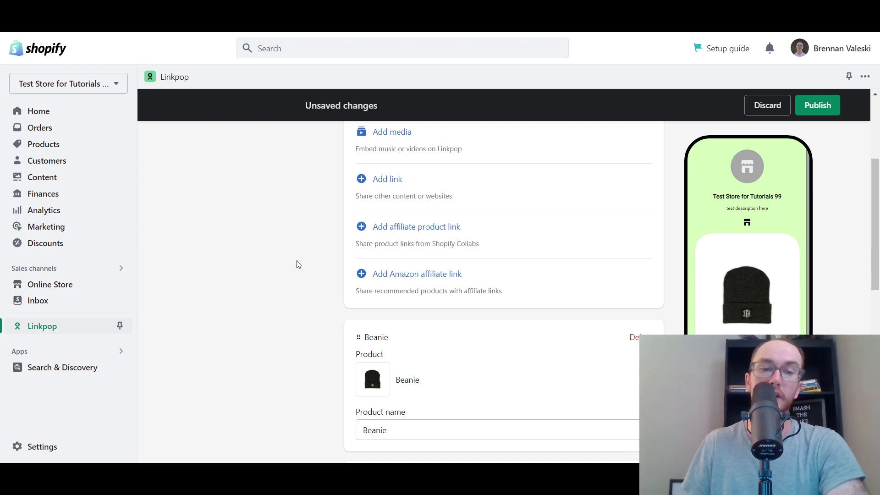
{"action": "scroll", "coordinate": [297, 264], "scroll_direction": "down", "scroll_amount": 1}
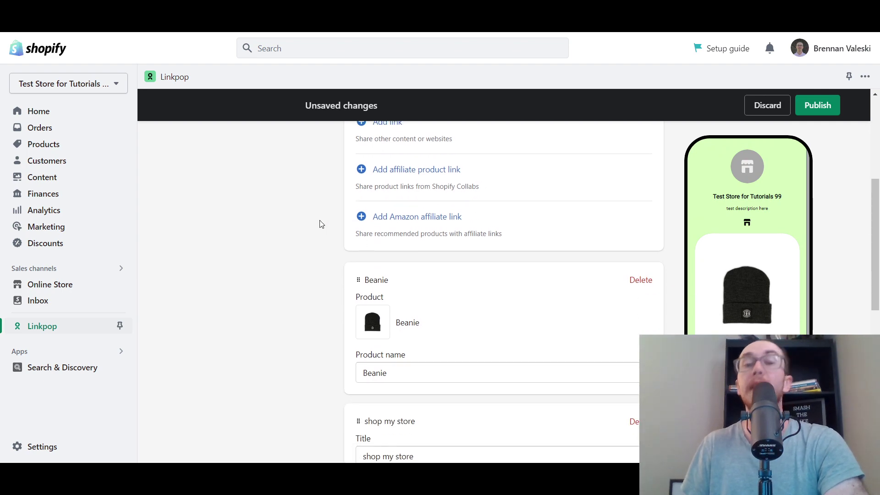
{"action": "scroll", "coordinate": [321, 216], "scroll_direction": "up", "scroll_amount": 1}
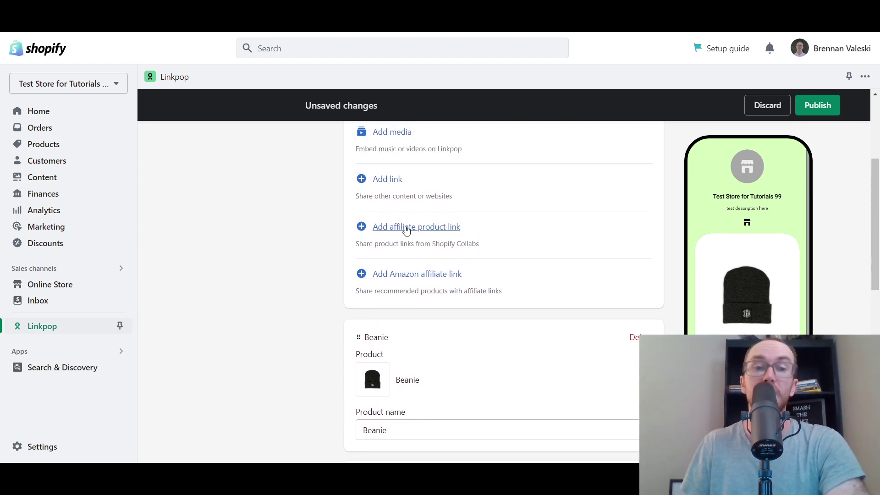
{"action": "left_click", "coordinate": [410, 228]}
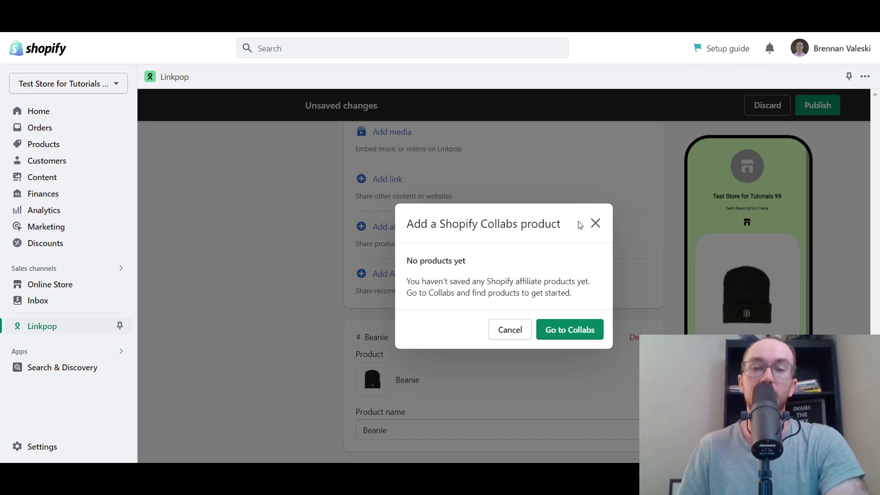
{"action": "left_click", "coordinate": [596, 223]}
{"action": "scroll", "coordinate": [306, 295], "scroll_direction": "up", "scroll_amount": 1}
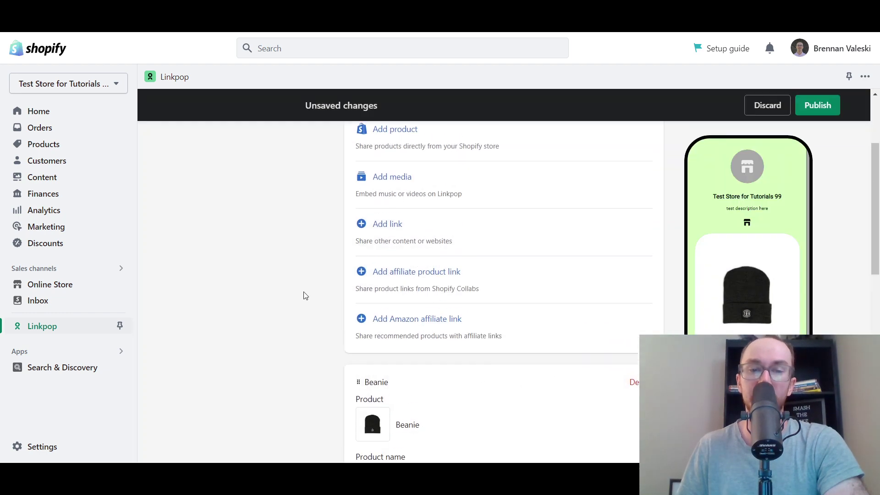
{"action": "scroll", "coordinate": [321, 294], "scroll_direction": "up", "scroll_amount": 1}
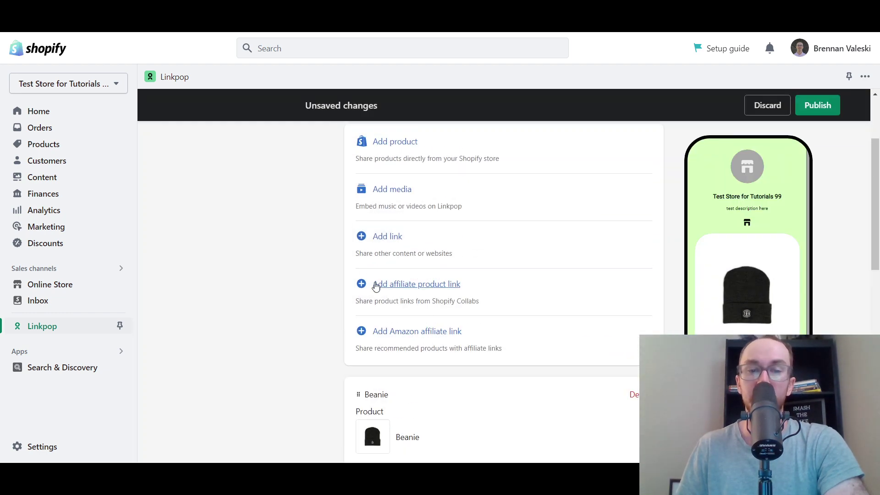
Add a test custom link, then delete it
{"action": "left_click", "coordinate": [387, 238]}
{"action": "scroll", "coordinate": [339, 265], "scroll_direction": "down", "scroll_amount": 3}
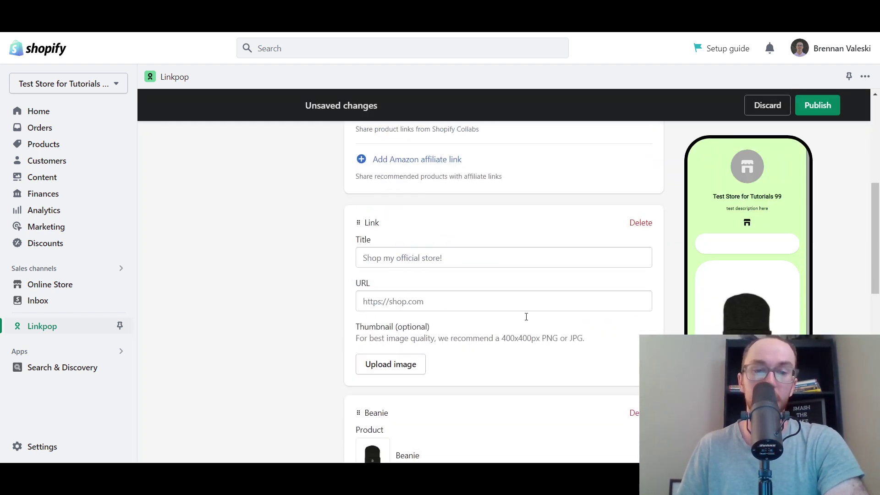
{"action": "left_click", "coordinate": [641, 223]}
{"action": "left_click", "coordinate": [643, 312]}
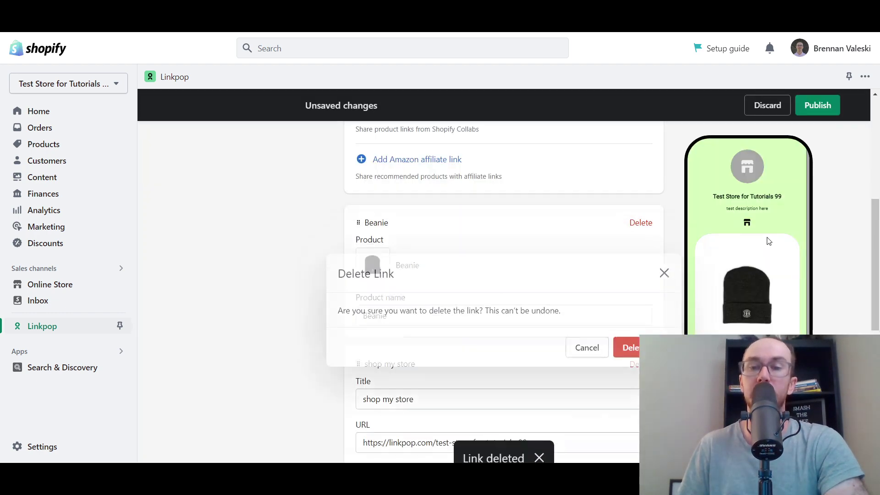
{"action": "scroll", "coordinate": [530, 285], "scroll_direction": "up", "scroll_amount": 6}
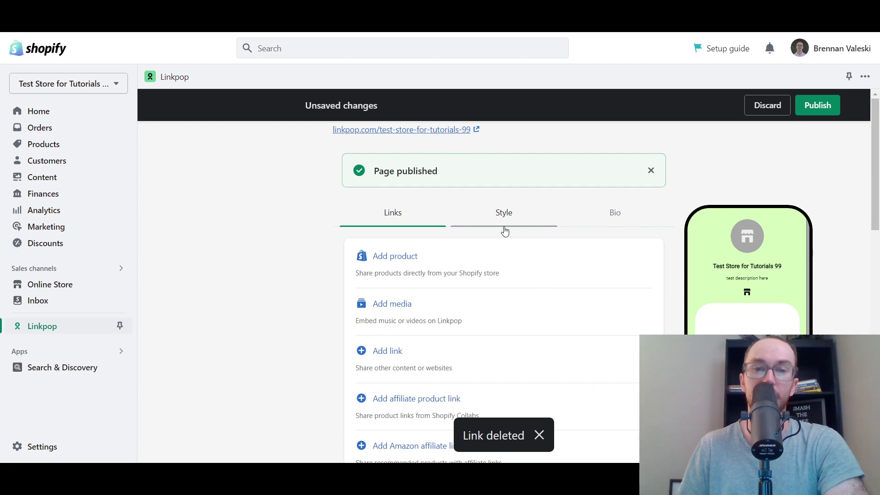
Review the Bio and Style settings, then publish the profile from the Links tab
{"action": "left_click", "coordinate": [641, 218]}
{"action": "scroll", "coordinate": [550, 284], "scroll_direction": "down", "scroll_amount": 8}
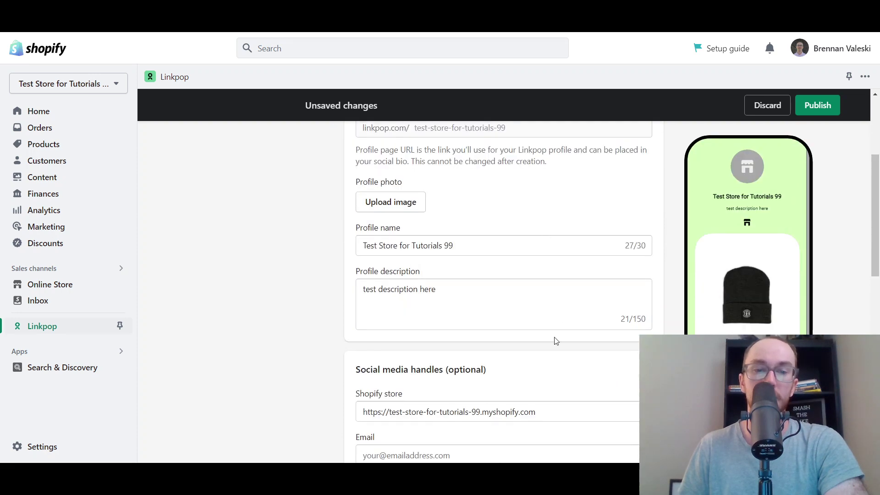
{"action": "scroll", "coordinate": [550, 342], "scroll_direction": "up", "scroll_amount": 8}
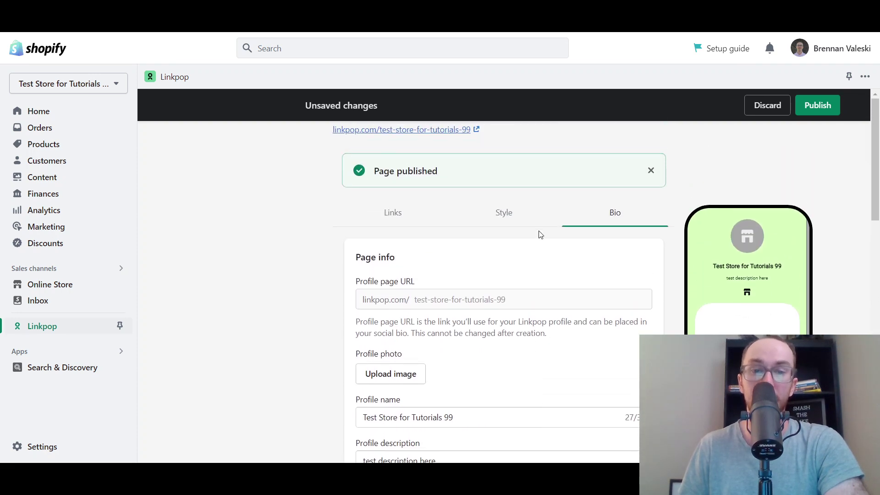
{"action": "left_click", "coordinate": [509, 208]}
{"action": "scroll", "coordinate": [570, 298], "scroll_direction": "down", "scroll_amount": 5}
{"action": "scroll", "coordinate": [570, 298], "scroll_direction": "up", "scroll_amount": 5}
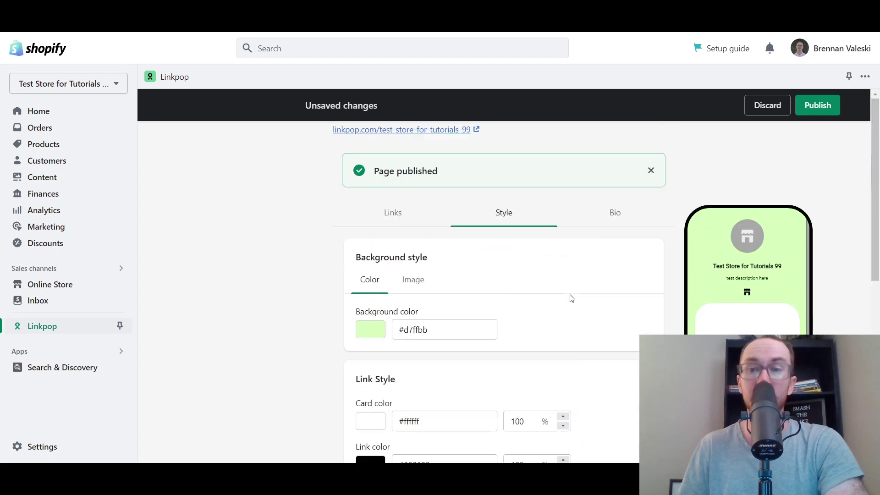
{"action": "left_click", "coordinate": [390, 223]}
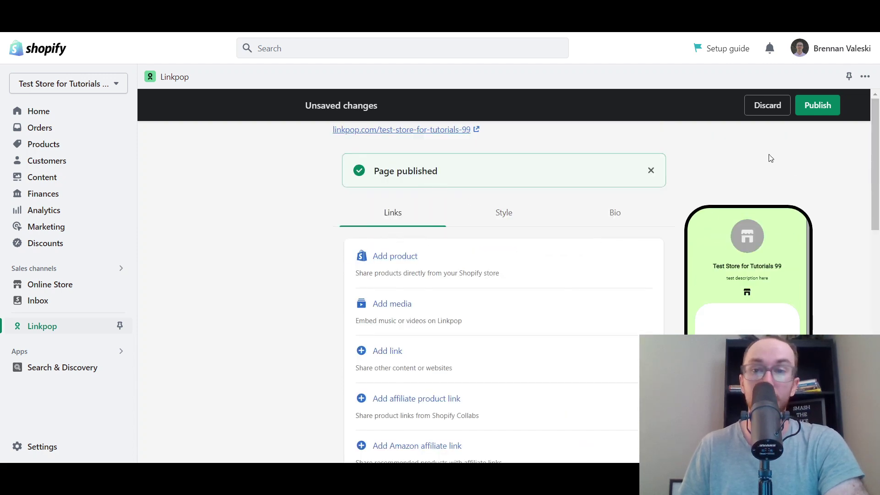
{"action": "left_click", "coordinate": [825, 105]}
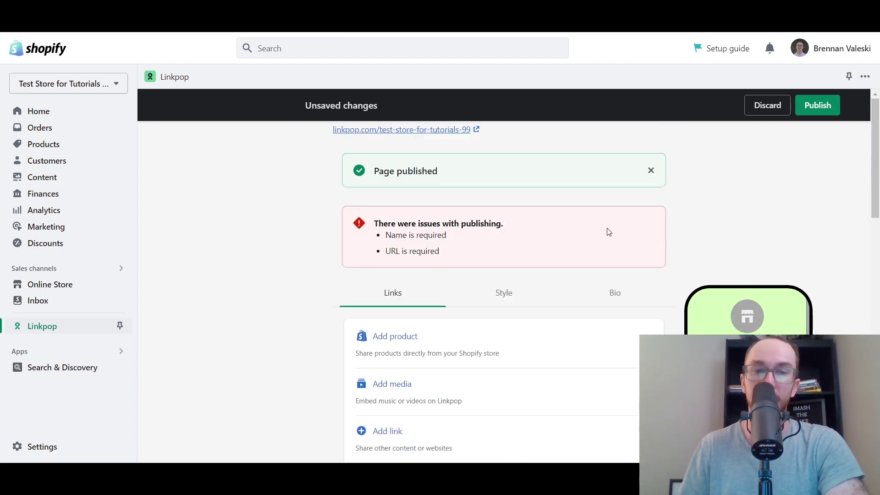
Delete the empty Media entry and confirm its removal
{"action": "scroll", "coordinate": [631, 262], "scroll_direction": "down", "scroll_amount": 10}
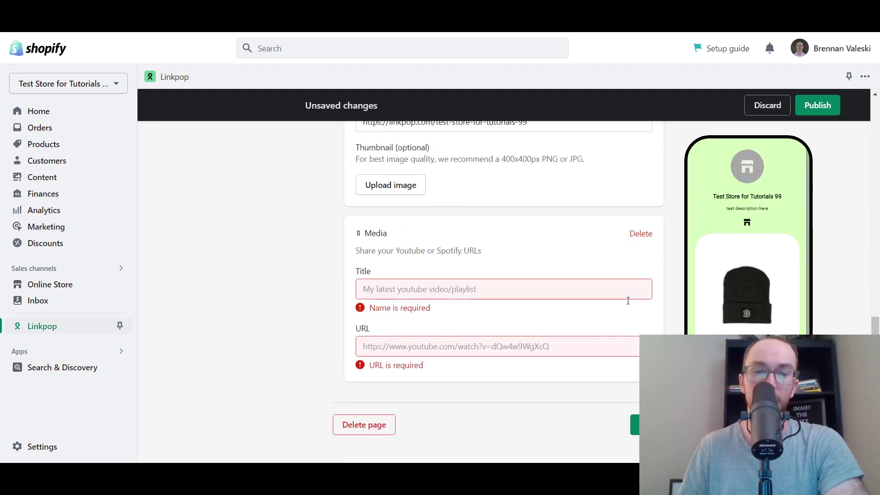
{"action": "left_click", "coordinate": [654, 238]}
{"action": "left_click", "coordinate": [644, 312]}
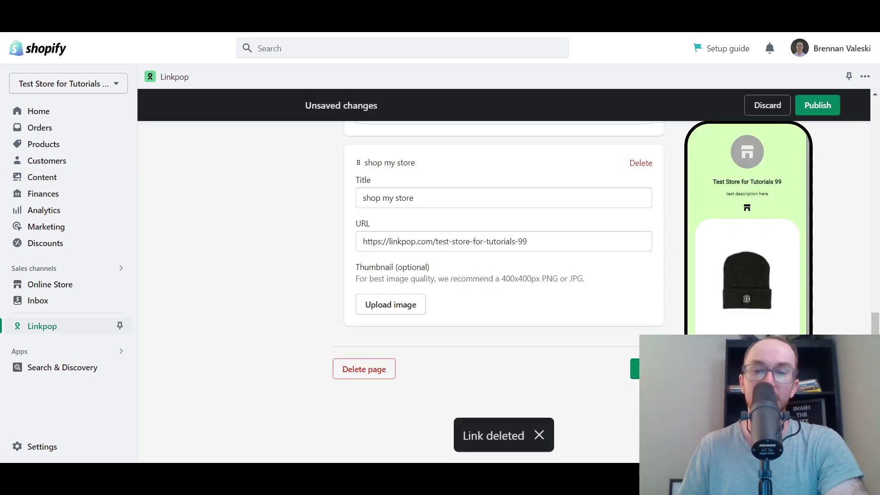
{"action": "scroll", "coordinate": [253, 244], "scroll_direction": "up", "scroll_amount": 8}
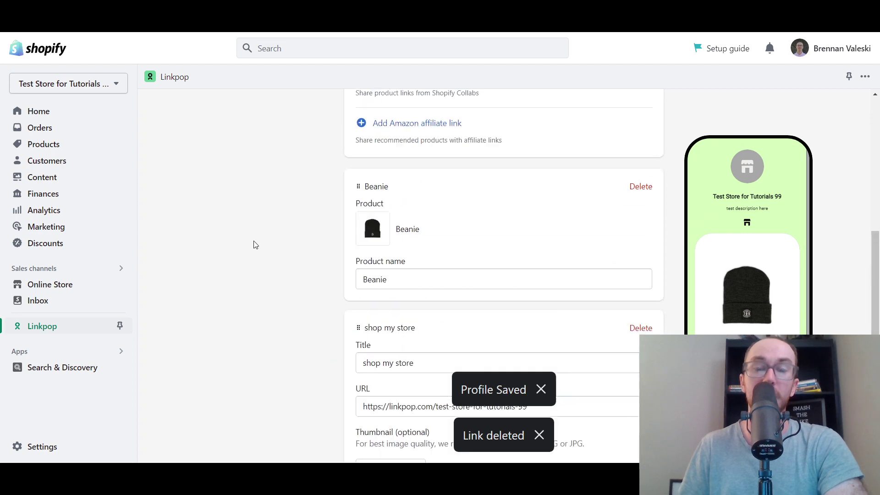
{"action": "scroll", "coordinate": [256, 245], "scroll_direction": "up", "scroll_amount": 2}
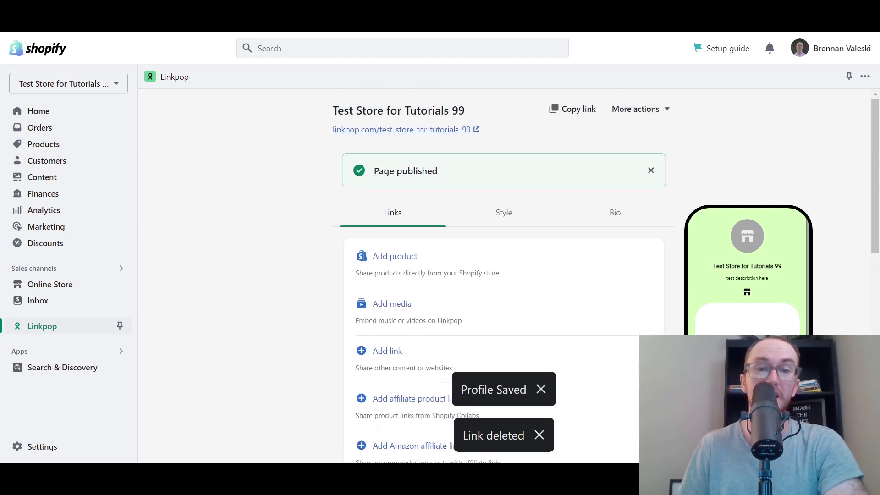
Preview the live Linkpop profile, then switch to the linkpop.com landing page tab
{"action": "left_click", "coordinate": [402, 129]}
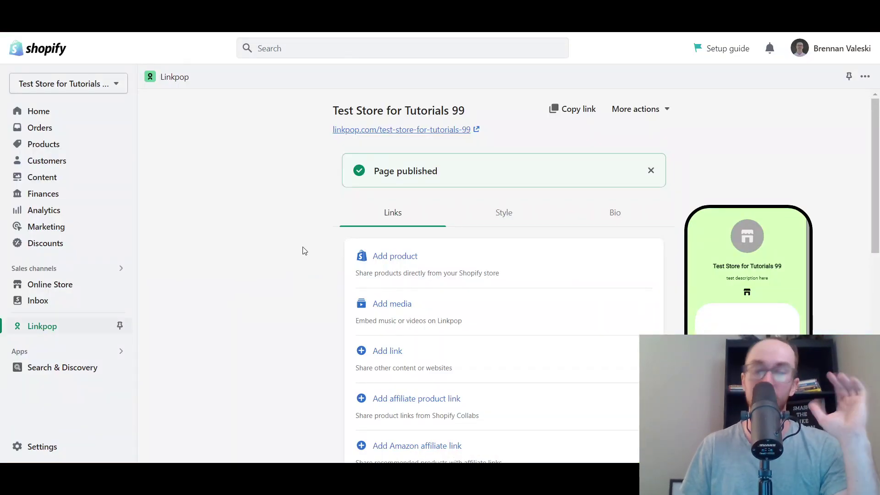
{"action": "scroll", "coordinate": [302, 246], "scroll_direction": "down", "scroll_amount": 3}
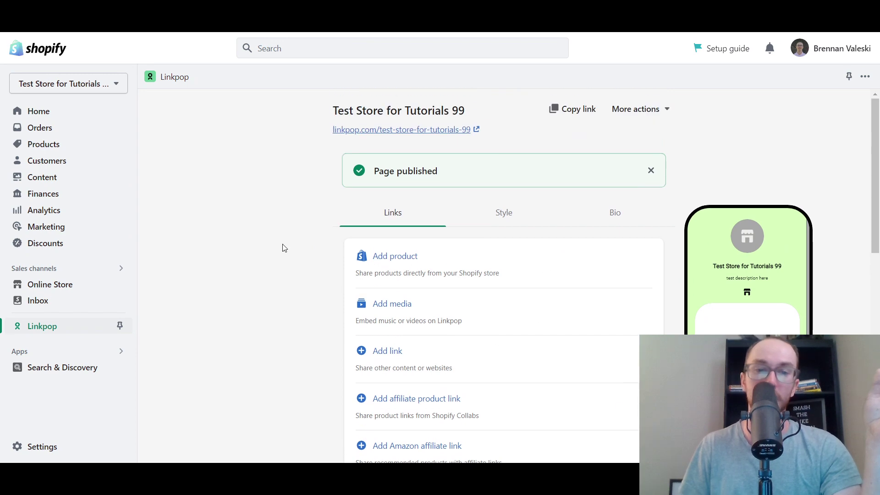
{"action": "scroll", "coordinate": [280, 247], "scroll_direction": "down", "scroll_amount": 3}
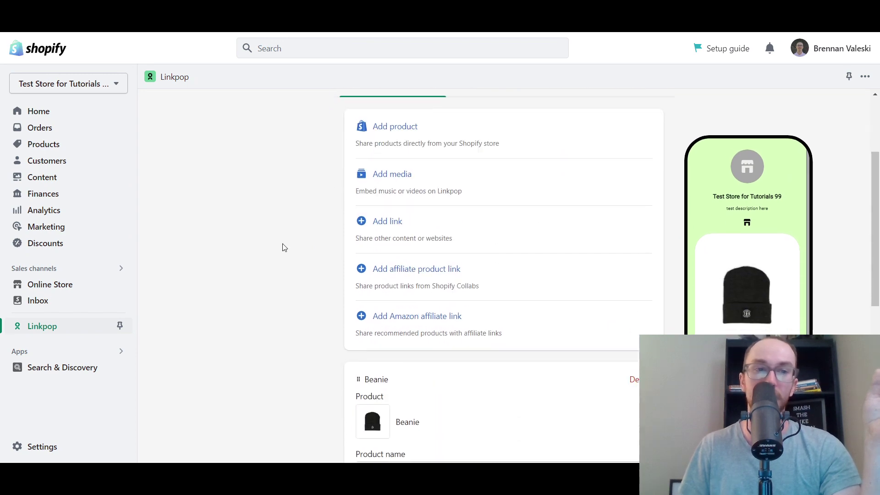
{"action": "scroll", "coordinate": [282, 248], "scroll_direction": "down", "scroll_amount": 8}
{"action": "scroll", "coordinate": [282, 248], "scroll_direction": "up", "scroll_amount": 6}
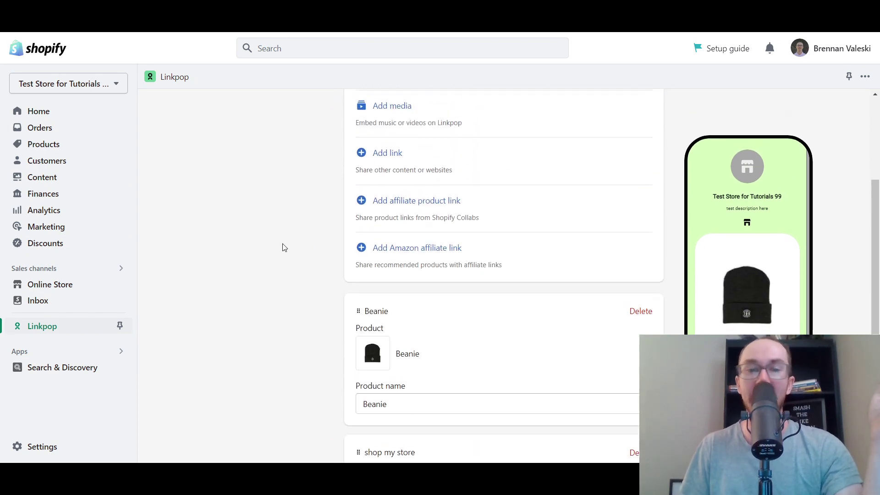
{"action": "scroll", "coordinate": [282, 248], "scroll_direction": "up", "scroll_amount": 4}
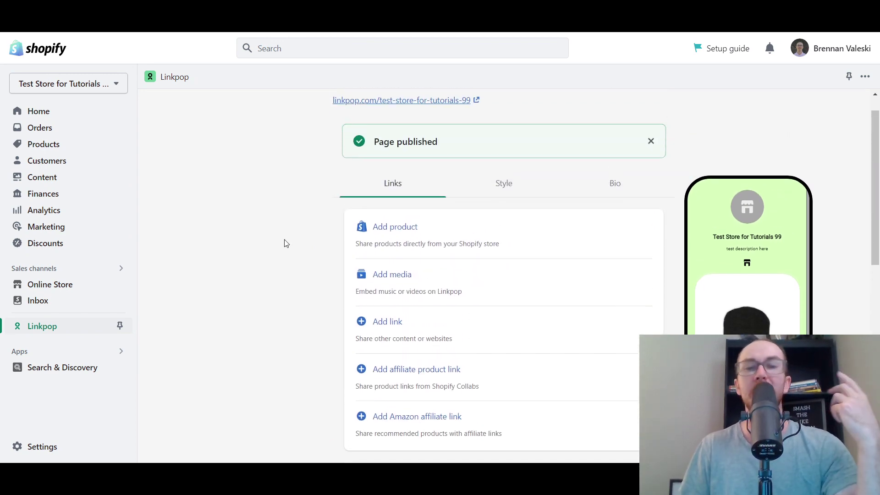
{"action": "scroll", "coordinate": [303, 282], "scroll_direction": "down", "scroll_amount": 1}
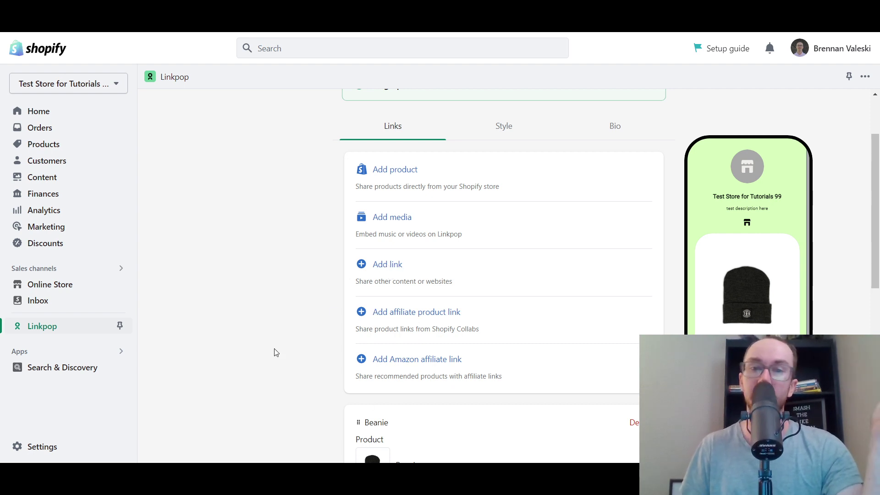
{"action": "scroll", "coordinate": [265, 344], "scroll_direction": "up", "scroll_amount": 2}
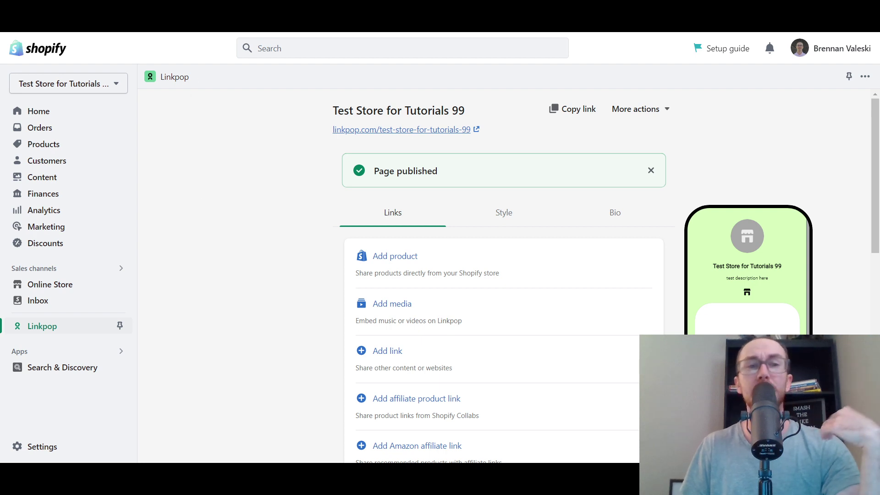
{"action": "key", "text": "ctrl+Tab"}
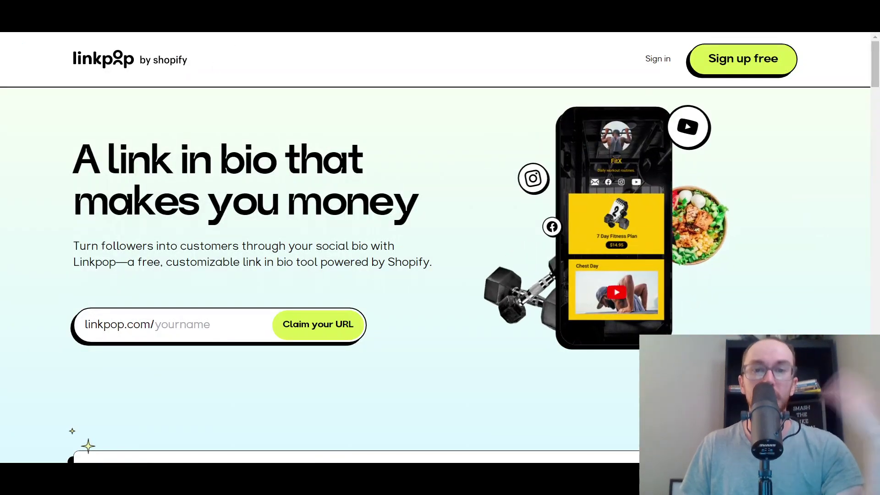